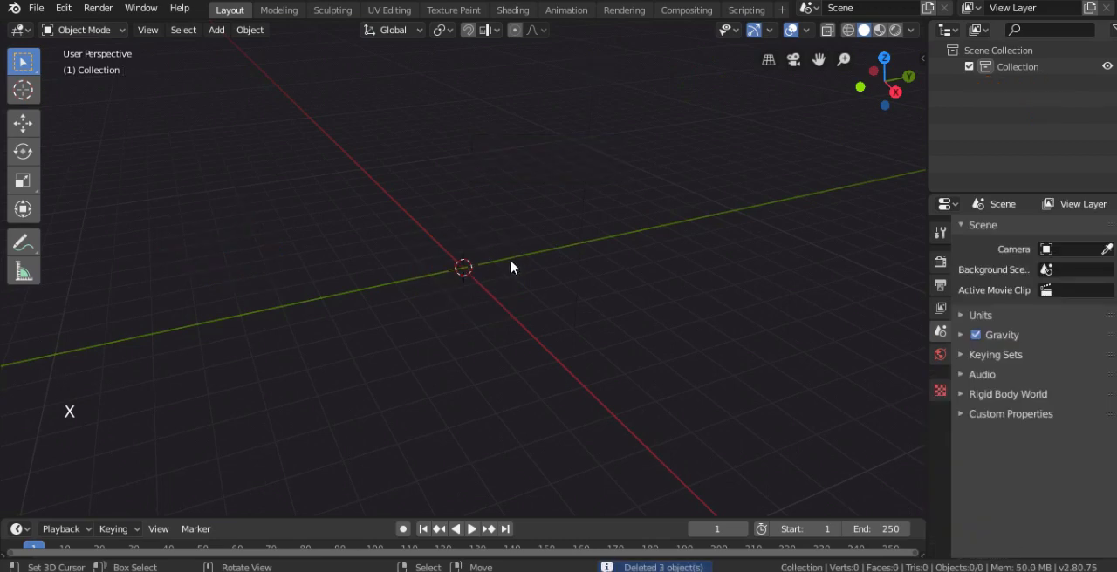
Add a circle mesh at the world origin and set its vertex count to 8
key("shift+a")
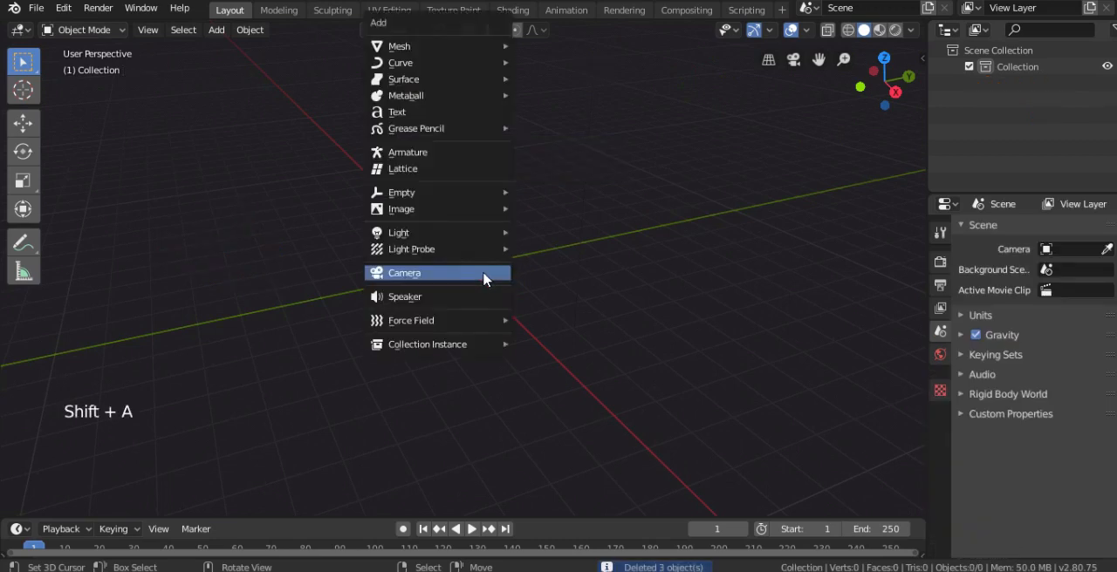
mouse_move(417, 52)
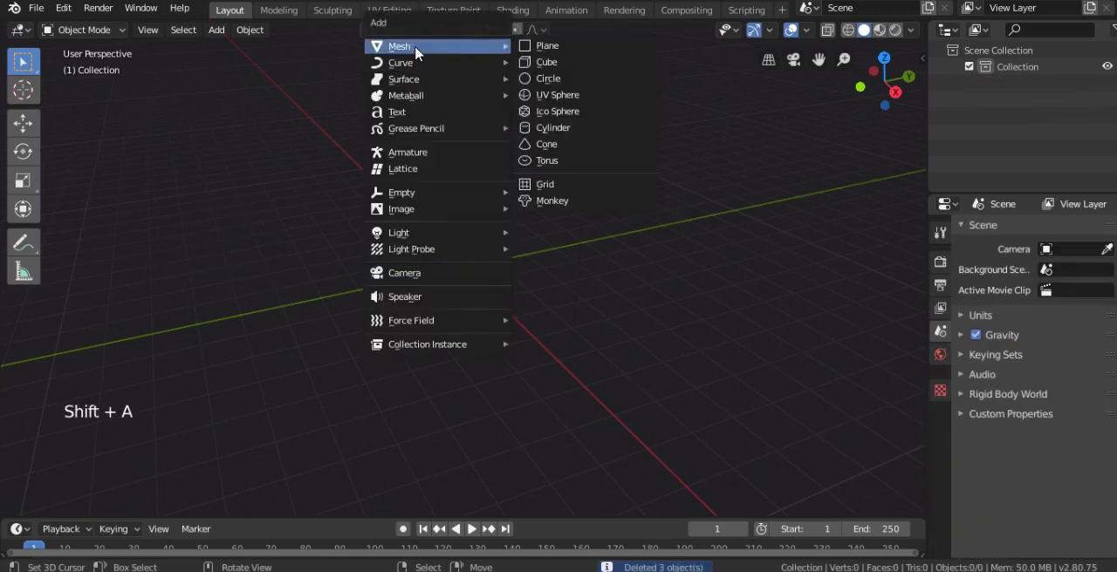
left_click(550, 82)
scroll(258, 335, "up", 2)
left_click(79, 501)
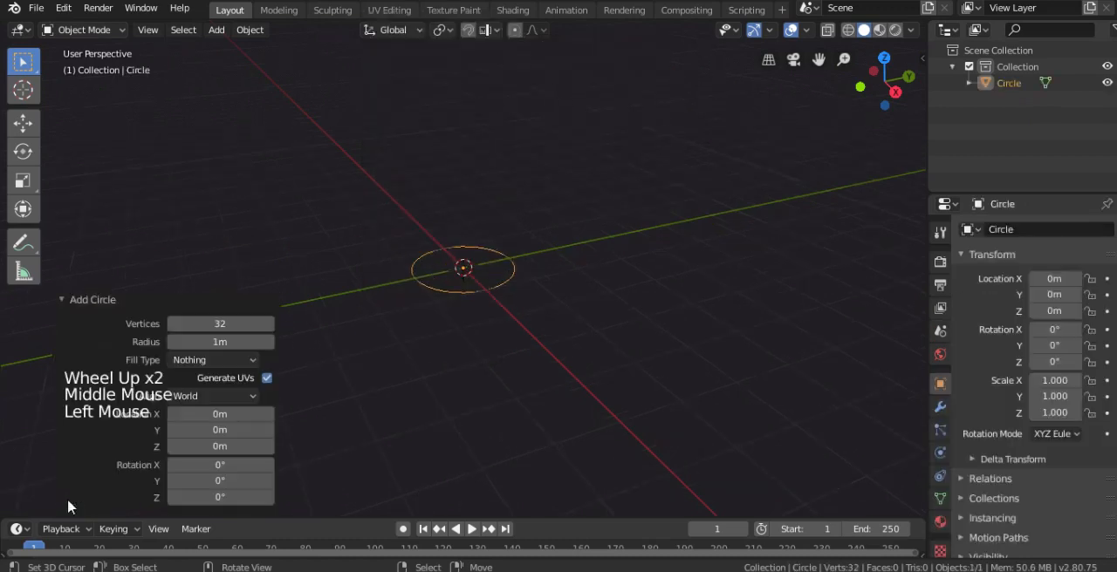
left_click(233, 323)
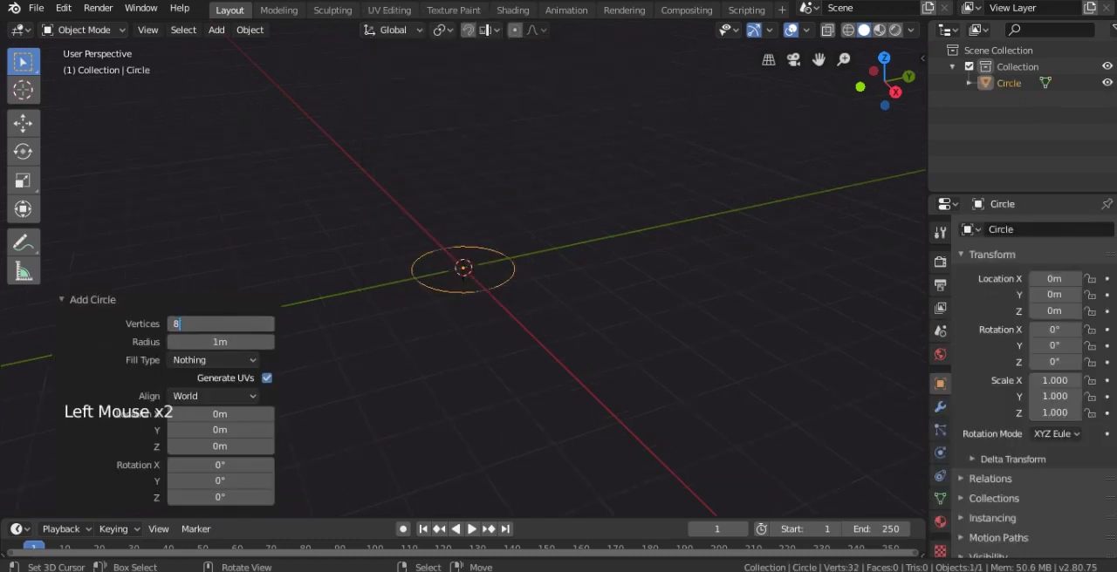
type("8")
key("Return")
left_click(85, 299)
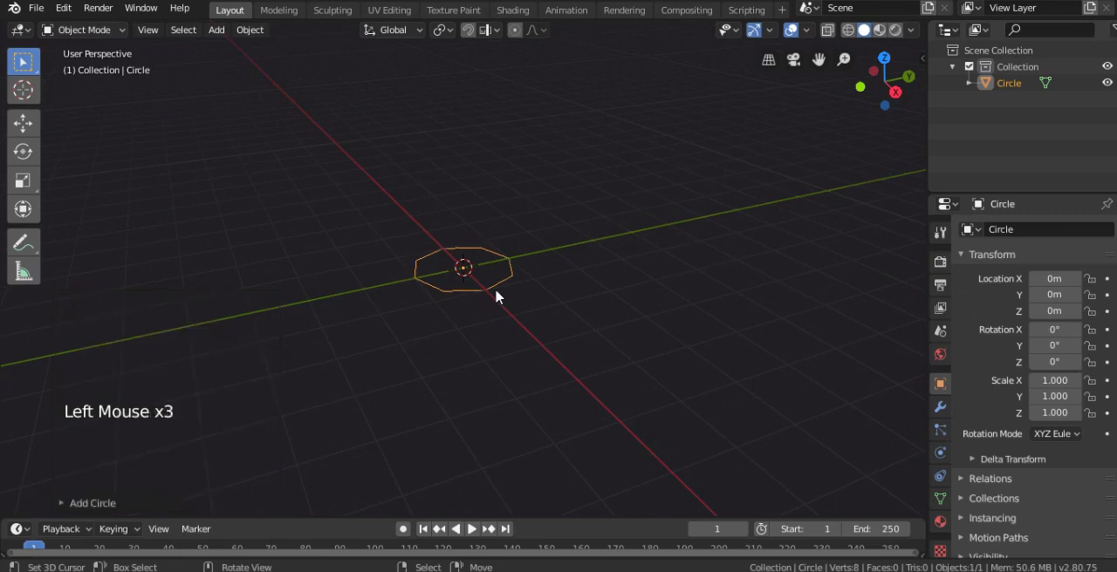
In Edit Mode from the front view, extrude the circle about 1 m straight up along Z to form the base wall
scroll(494, 288, "up", 3)
key("KP_1")
key("Tab")
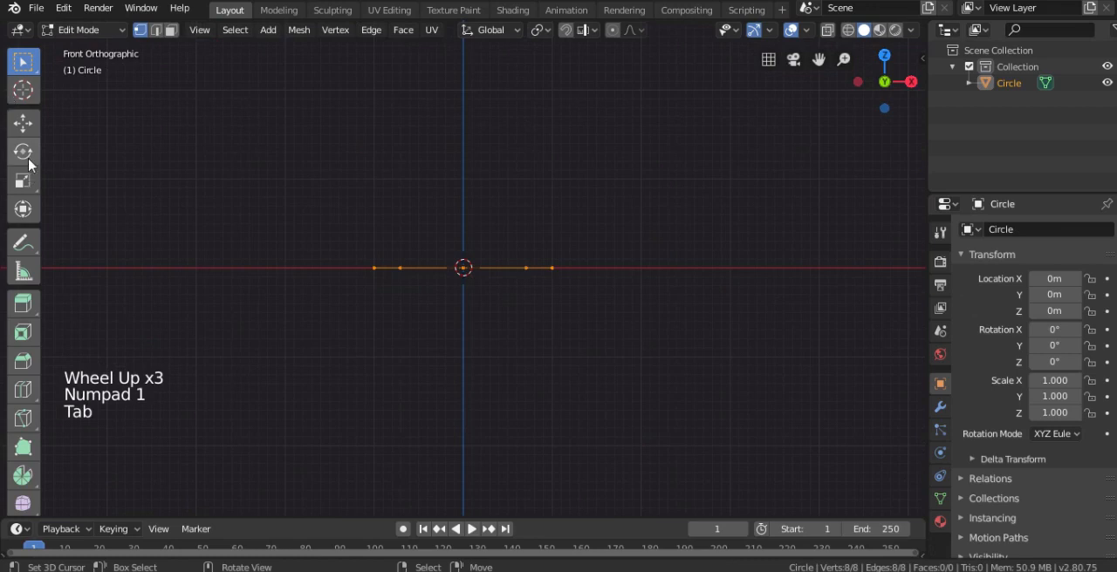
left_click(23, 123)
key("e")
left_click(475, 200)
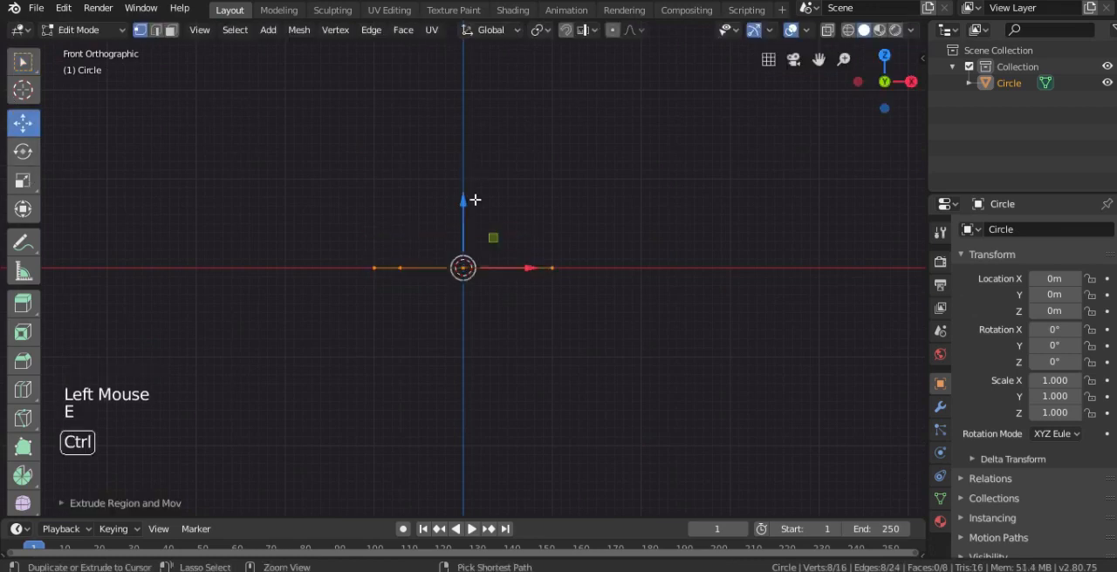
left_click_drag(459, 202, 464, 118, "ctrl")
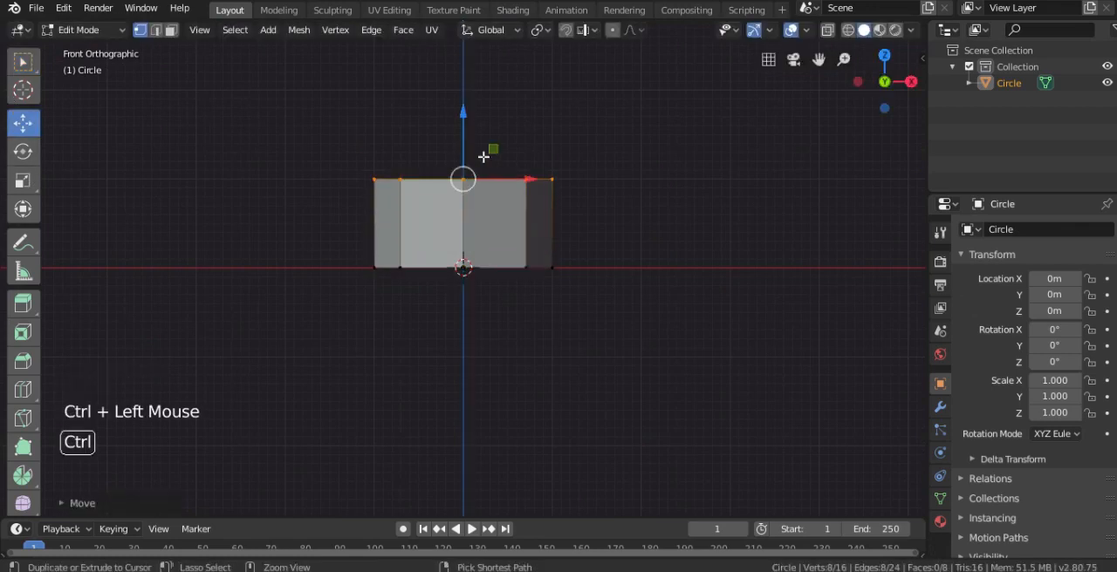
Extrude the base's bottom edge loop inward as a smaller ring and fill the inner opening with a face
middle_click_drag(501, 219, 500, 292)
scroll(500, 293, "up", 1)
middle_click_drag(500, 293, 499, 304)
right_click(493, 209, "alt")
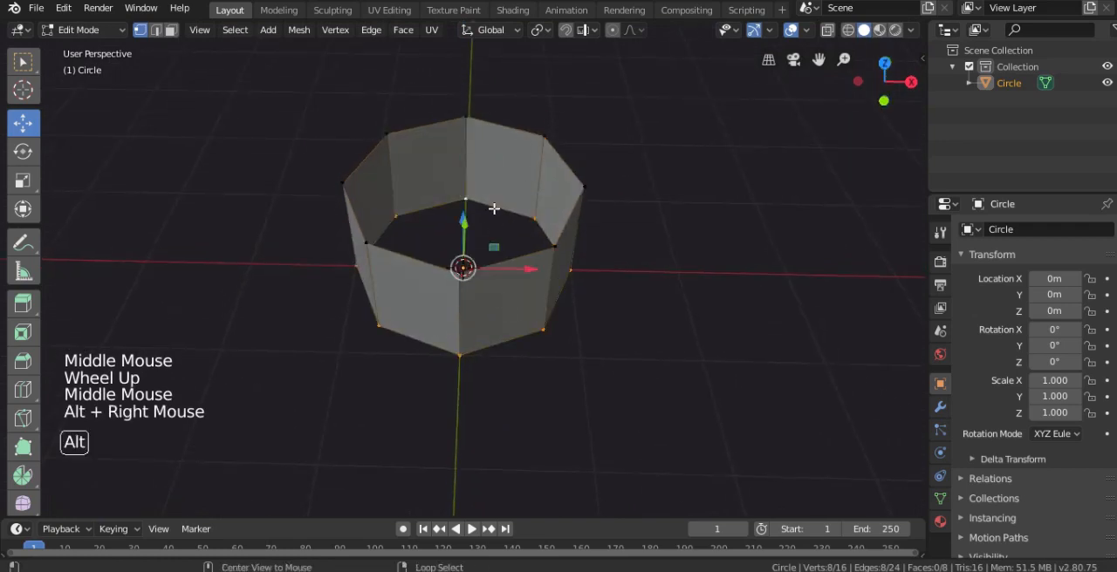
scroll(612, 238, "down", 2)
middle_click_drag(612, 237, 623, 272)
scroll(623, 272, "up", 3)
key("e")
key("s")
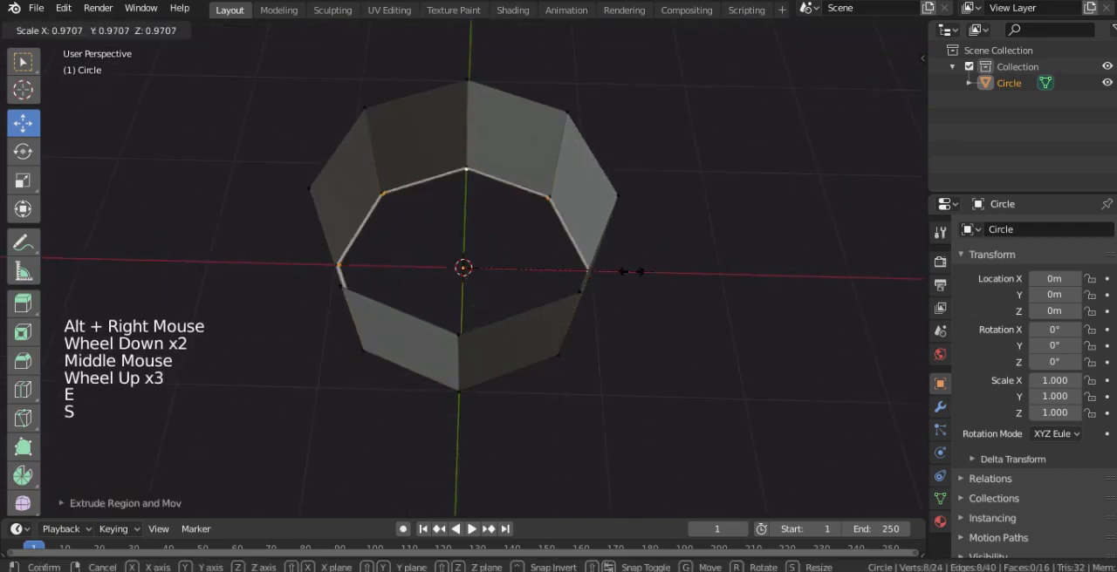
left_click(615, 271)
middle_click_drag(623, 294, 623, 312)
scroll(623, 311, "up", 2)
key("f")
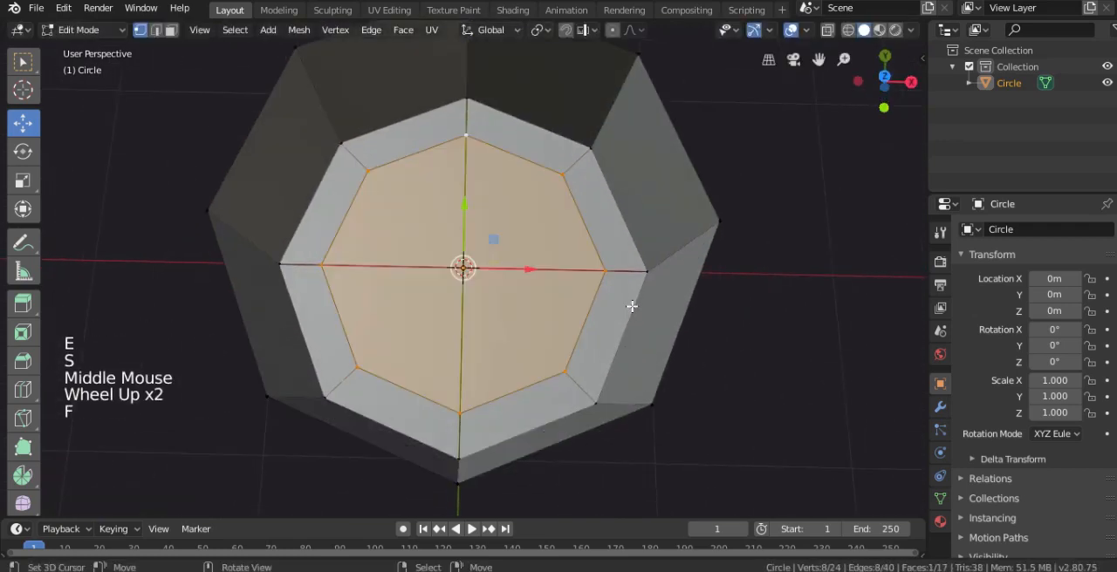
Select the base's top edge loop, extrude it and scale it inward to form a narrow ledge
middle_click_drag(594, 291, 574, 217)
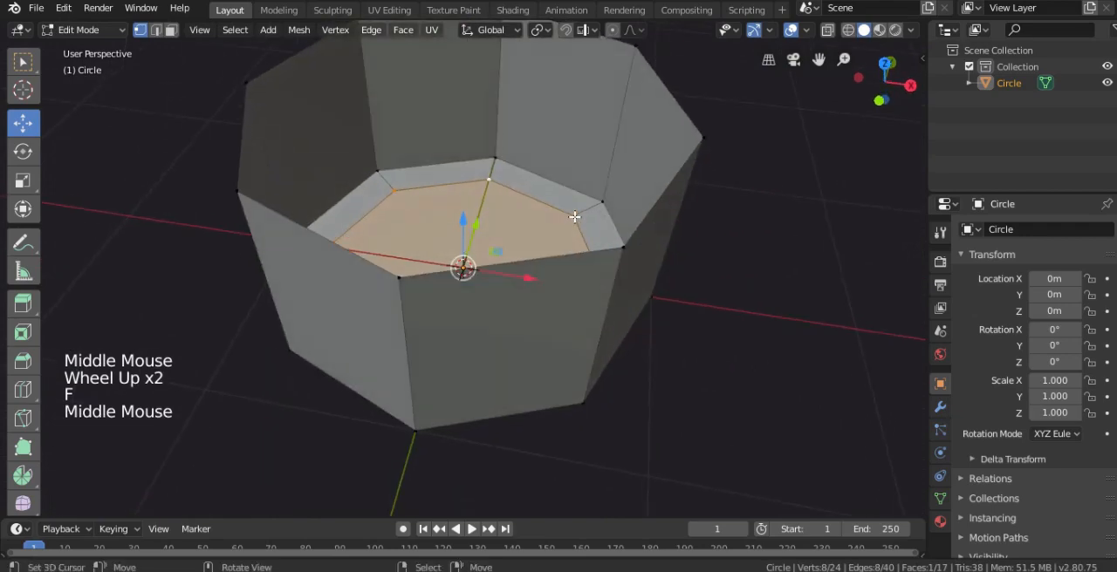
key("KP_1")
middle_click_drag(576, 174, 564, 224, "shift")
right_click(551, 167, "alt")
scroll(550, 165, "down", 2)
scroll(564, 224, "up", 2)
key("e")
key("s")
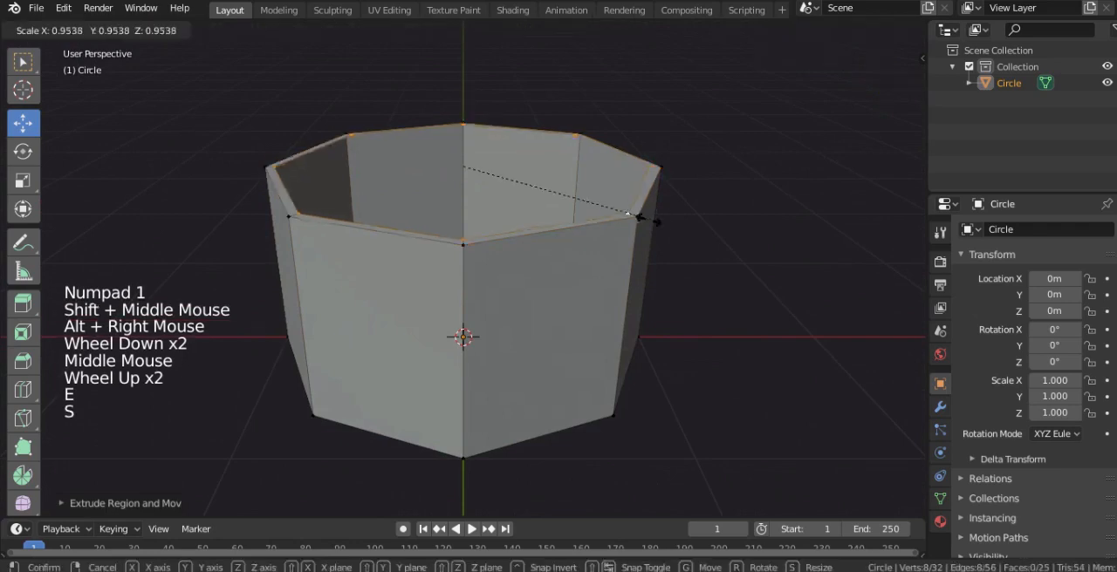
left_click(623, 213)
Extrude the inner top ring about 5 m upward into a tall shaft and scale the shaft's top loop to about 0.8
key("KP_1")
scroll(596, 180, "down", 2)
middle_click_drag(596, 179, 584, 315, "shift")
scroll(526, 327, "down", 1)
key("e")
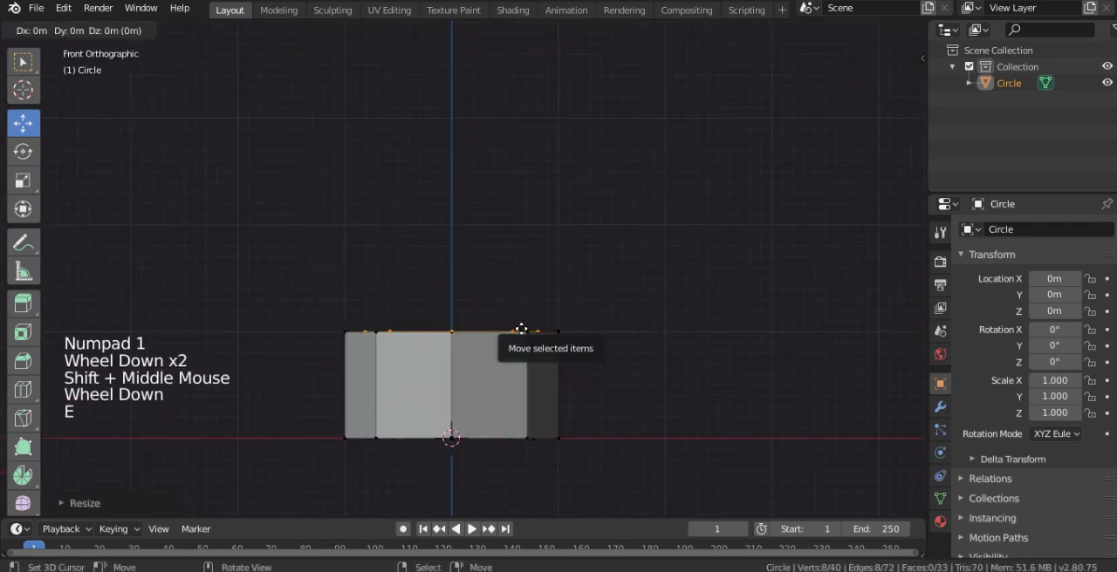
left_click(471, 80, "ctrl")
scroll(471, 80, "down", 2)
middle_click_drag(471, 80, 481, 317, "shift")
scroll(481, 316, "down", 2)
left_click_drag(460, 279, 463, 122, "ctrl")
scroll(554, 187, "up", 2)
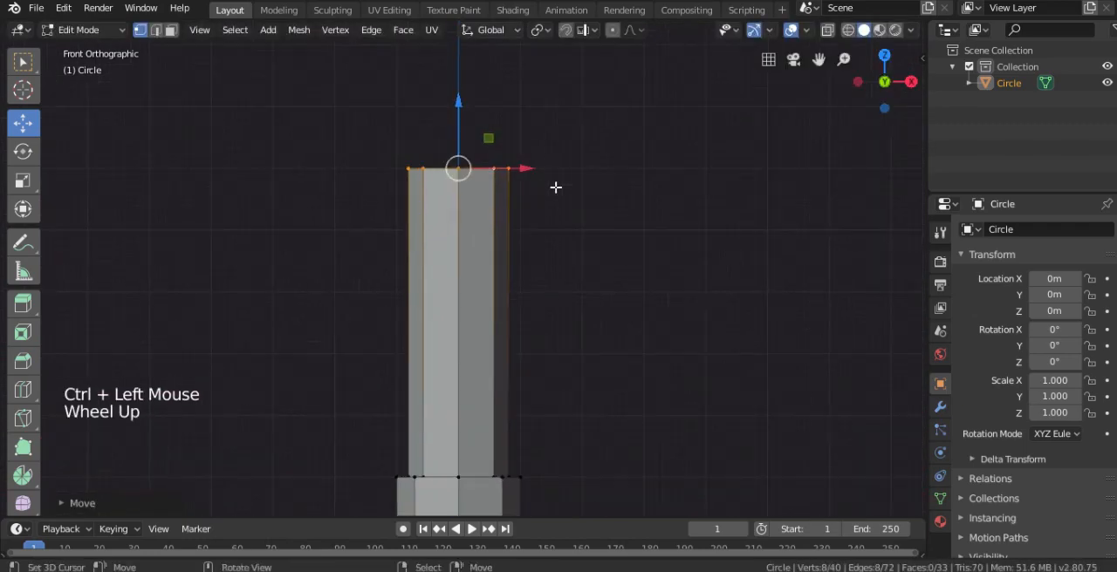
key("s")
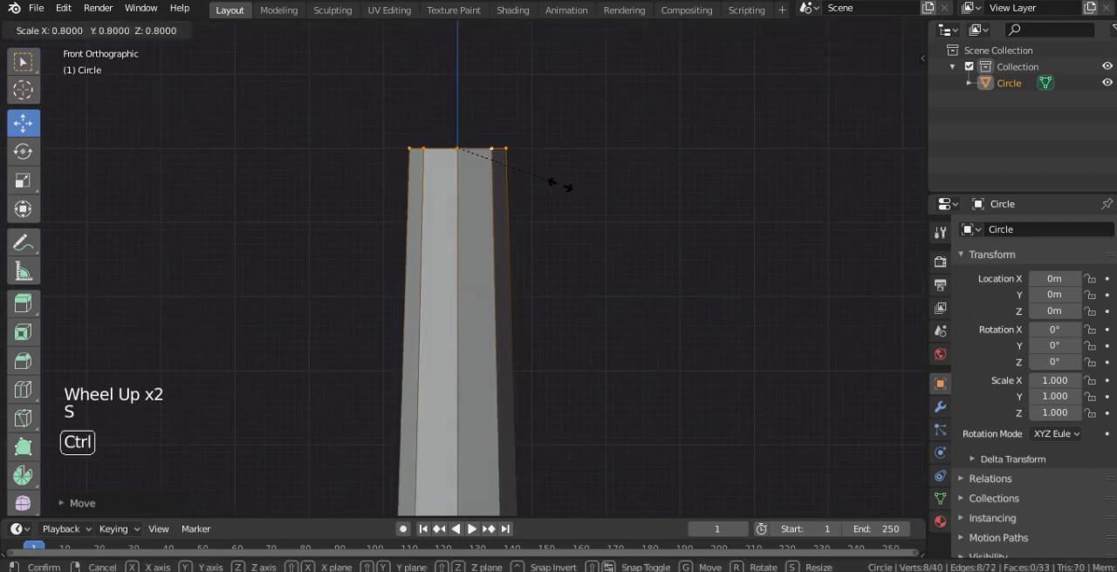
left_click(553, 187)
Extrude the shaft's top loop about 0.1 m upward to create a thin band
middle_click_drag(524, 174, 519, 236, "shift")
scroll(519, 235, "up", 2)
scroll(489, 227, "up", 1)
key("e")
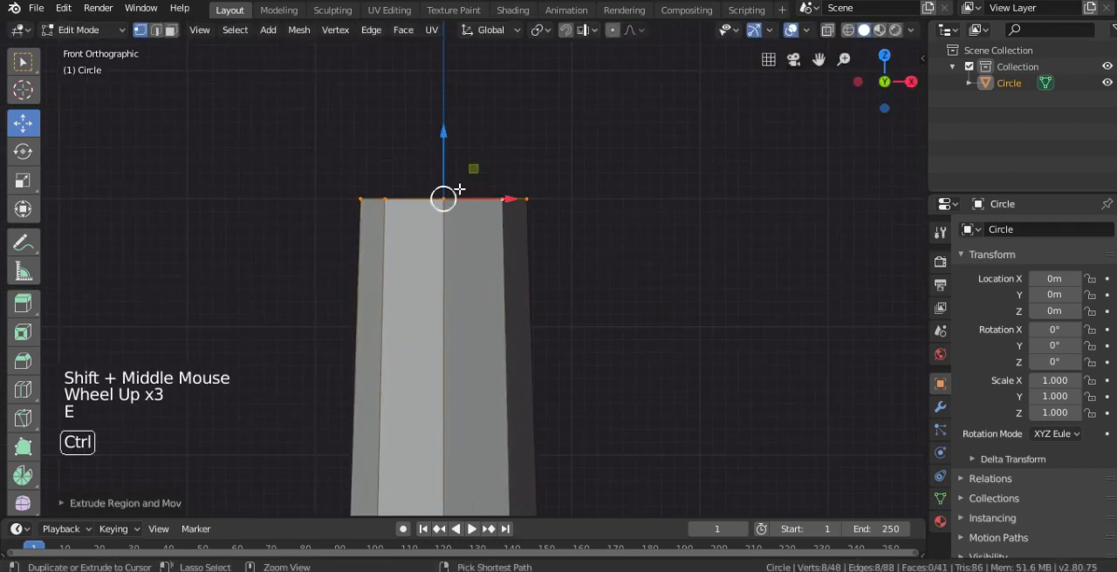
left_click_drag(444, 148, 444, 129, "ctrl")
middle_click_drag(444, 131, 449, 217, "shift")
Extrude the loop above the thin band about 1 m straight up as a new wall section
scroll(463, 245, "down", 1)
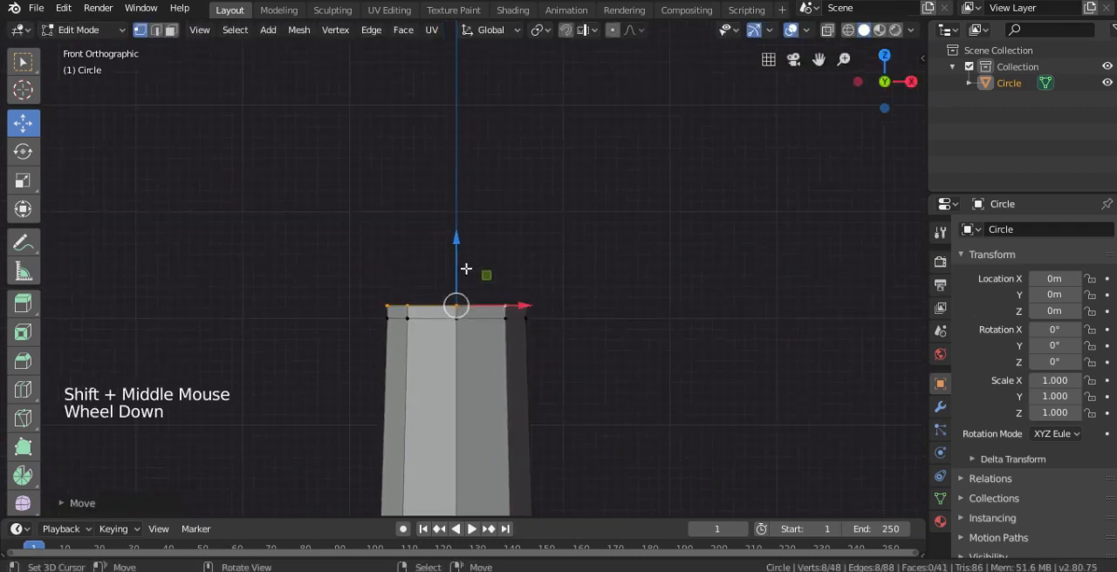
key("e")
left_click_drag(456, 242, 462, 133, "ctrl")
Extrude the tower's top loop about 0.1 m upward to create a second thin band
scroll(526, 227, "up", 1)
middle_click_drag(526, 228, 494, 258, "shift")
scroll(512, 279, "up", 1, "shift")
scroll(511, 279, "up", 2)
scroll(486, 275, "down", 2)
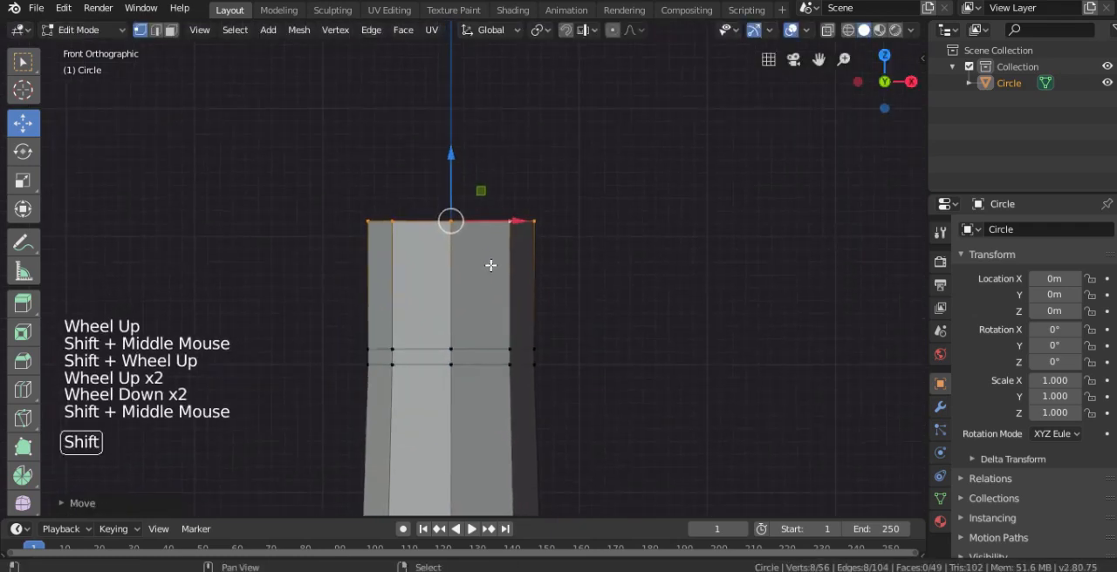
scroll(459, 193, "up", 1)
key("e")
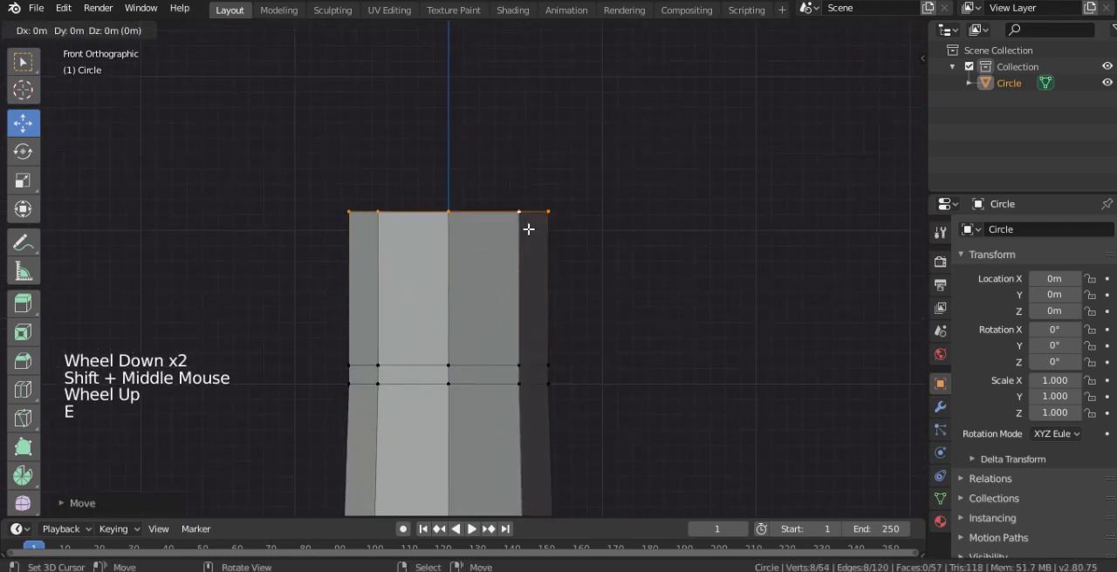
right_click(524, 223)
left_click_drag(451, 168, 449, 144, "ctrl")
Extrude the loop above the second thin band about 0.7 m upward to form the uppermost wall section
middle_click_drag(502, 183, 505, 233, "shift")
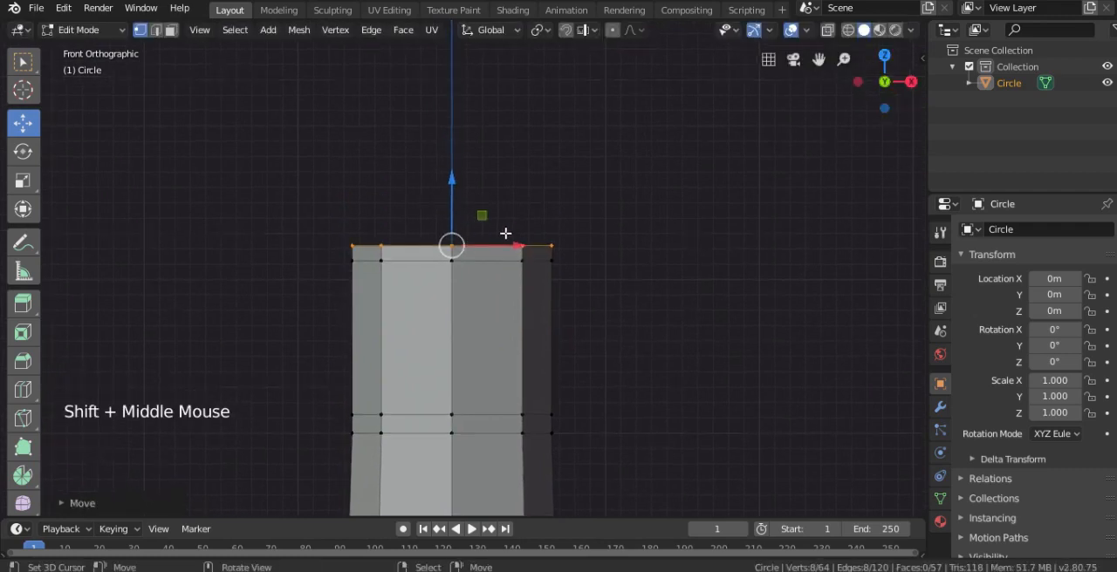
key("e")
right_click(487, 227)
left_click_drag(457, 193, 452, 118, "ctrl")
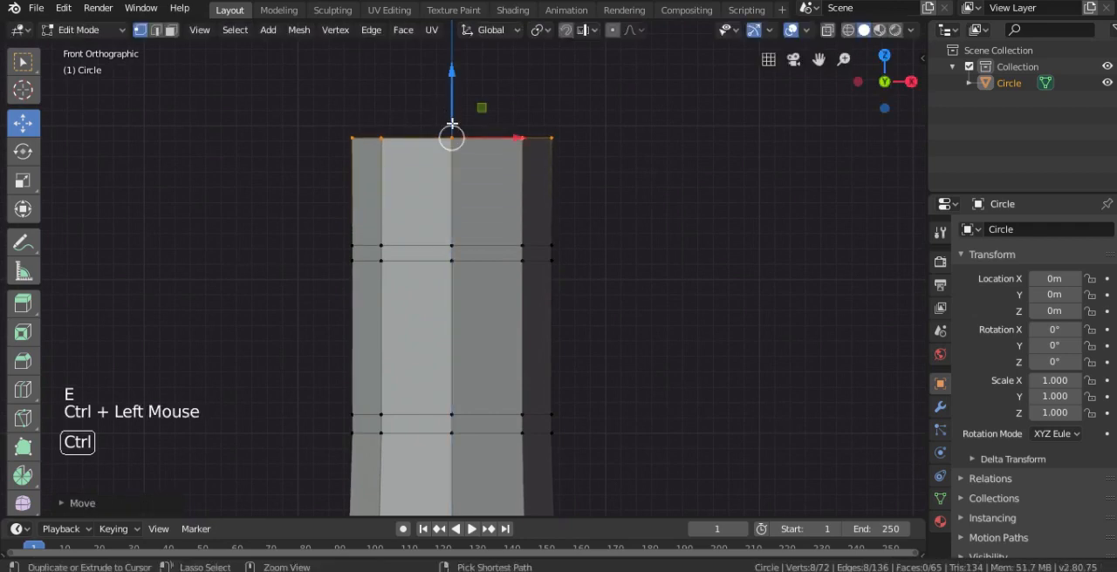
Select the face loop of the upper thin band, extrude it and scale it outward with Z locked to form a protruding ring
left_click(171, 31)
right_click(384, 254, "alt")
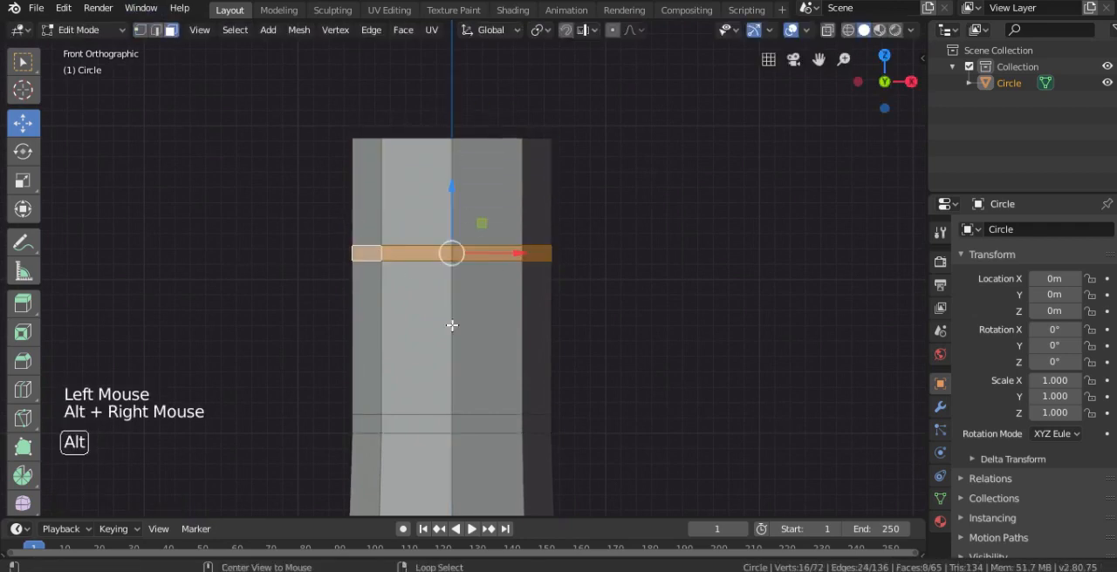
middle_click_drag(483, 350, 462, 273, "shift")
key("e")
key("s")
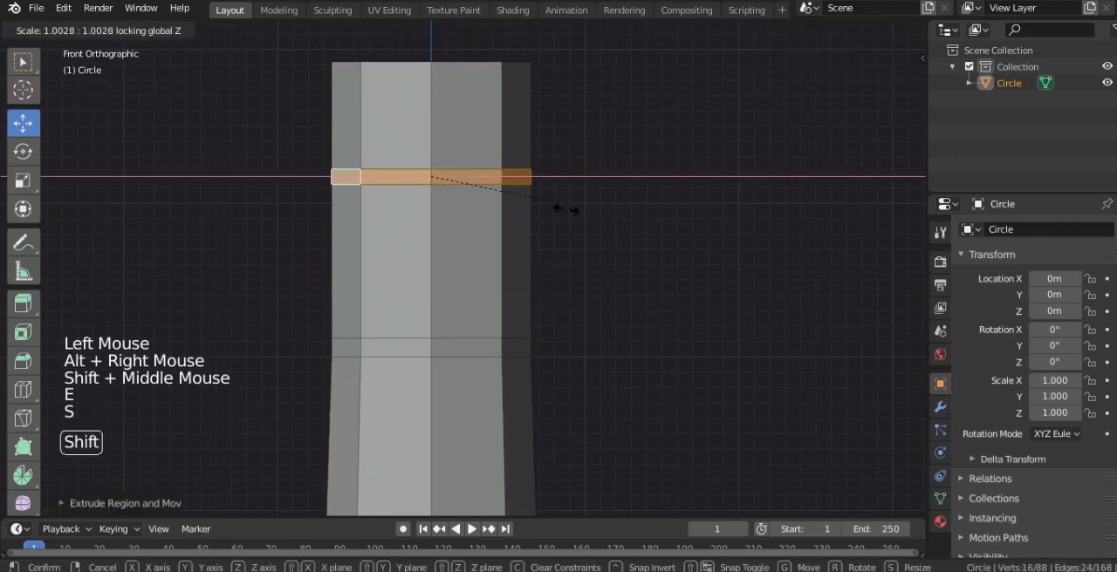
left_click(580, 218)
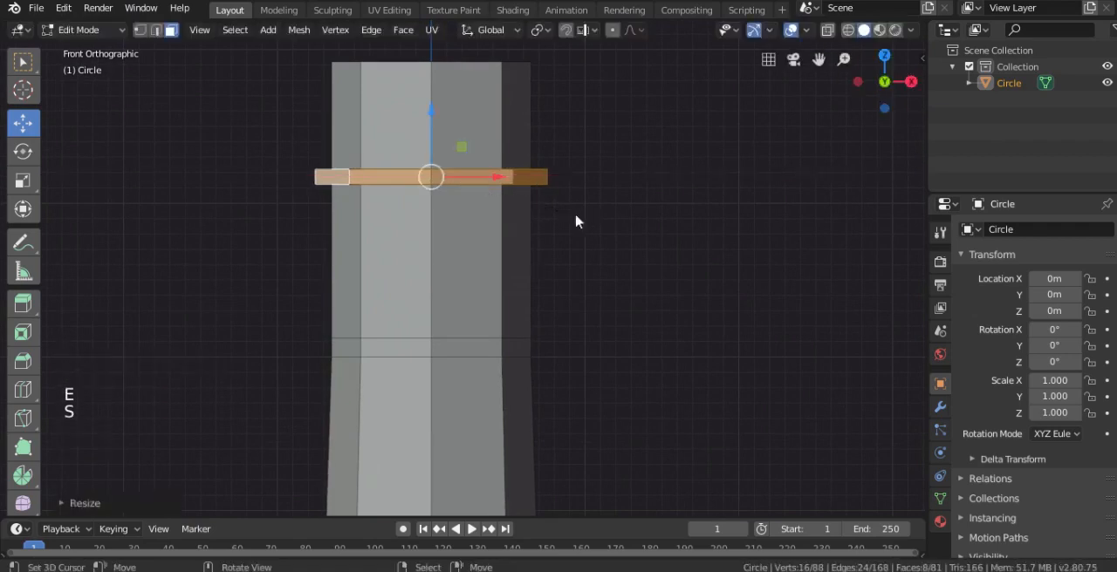
Examine the overall tower shape and the protruding ring from several distances and angles, ending in the front view
key("Tab")
scroll(494, 175, "down", 2)
key("Tab")
middle_click_drag(494, 175, 500, 262, "shift")
scroll(506, 264, "up", 3)
scroll(507, 270, "down", 8)
key("KP_1")
scroll(506, 249, "up", 6)
scroll(499, 261, "up", 2)
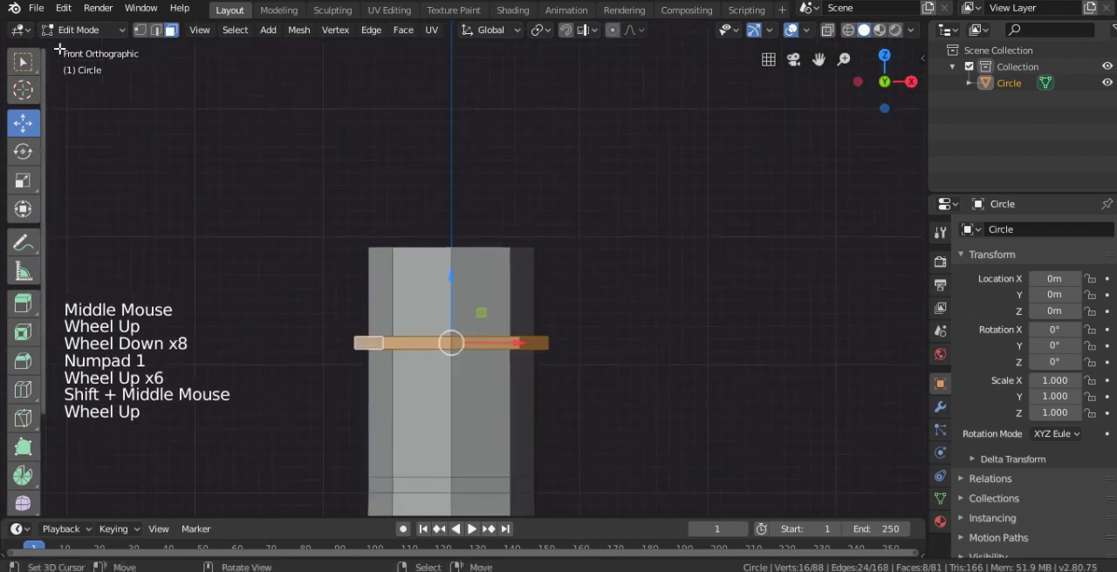
Select the tower's top edge loop, extrude it and scale it outward to about 1.4 as the roof overhang
left_click(139, 30)
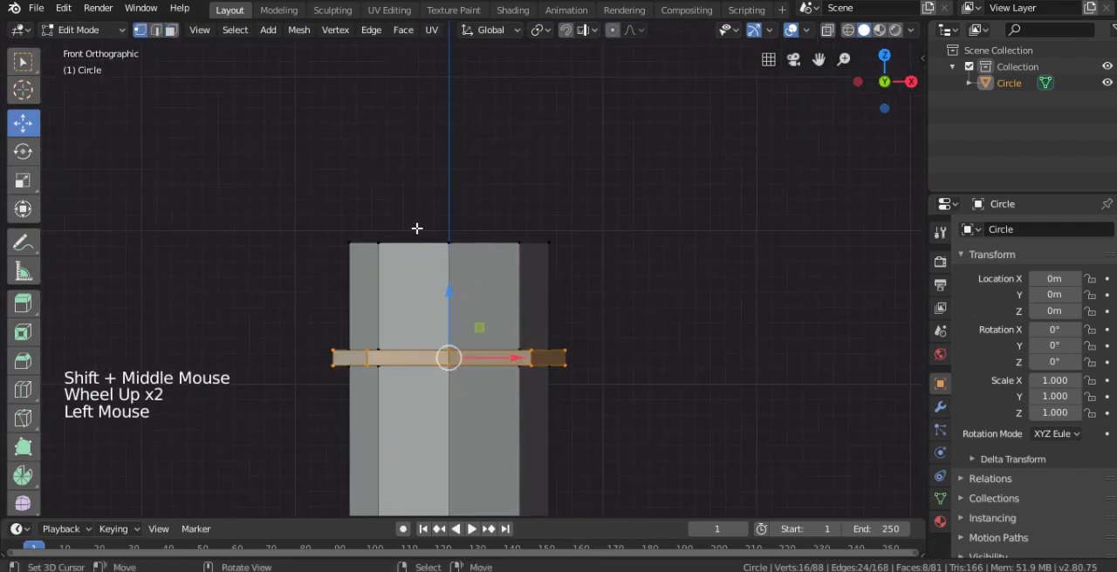
right_click(417, 244, "alt")
middle_click_drag(493, 245, 492, 267, "shift")
scroll(493, 283, "up", 1, "shift")
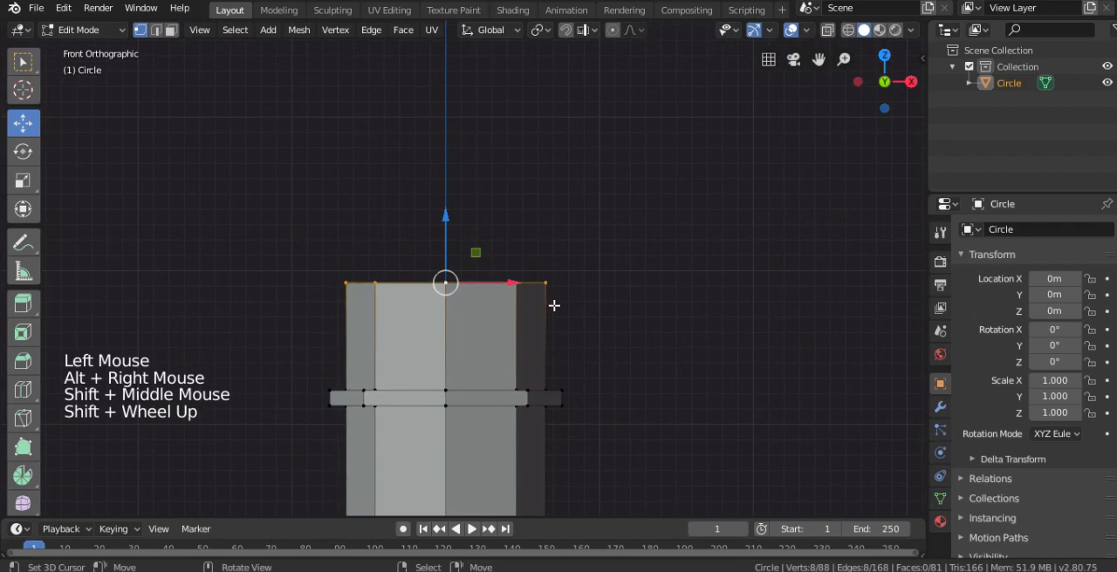
key("e")
key("s")
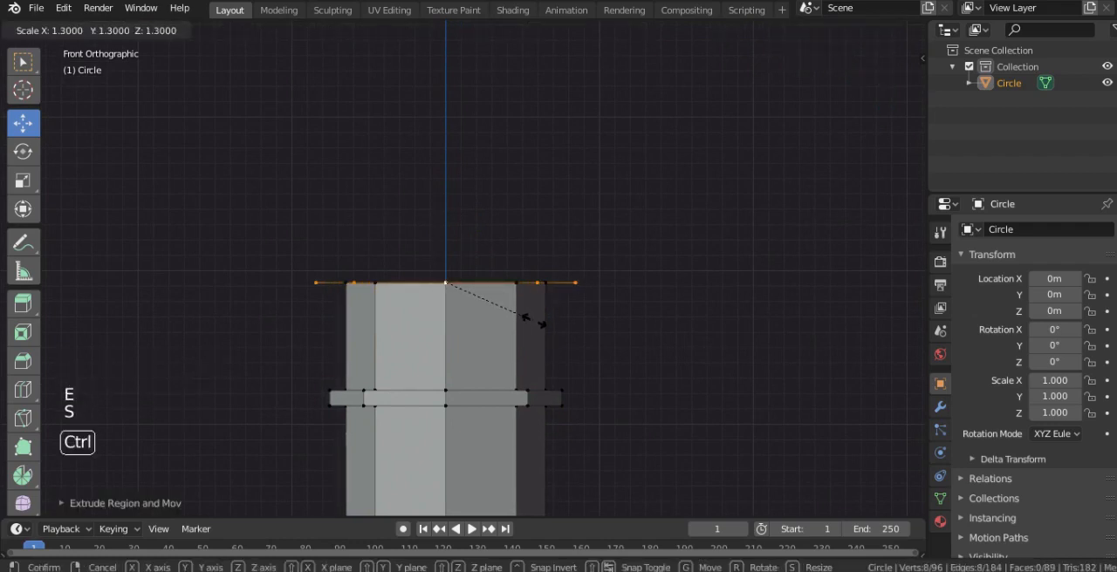
left_click(541, 324)
Extrude the overhang's outer loop about 0.4 m upward and scale it to about 0.5 for a sloped roof
key("e")
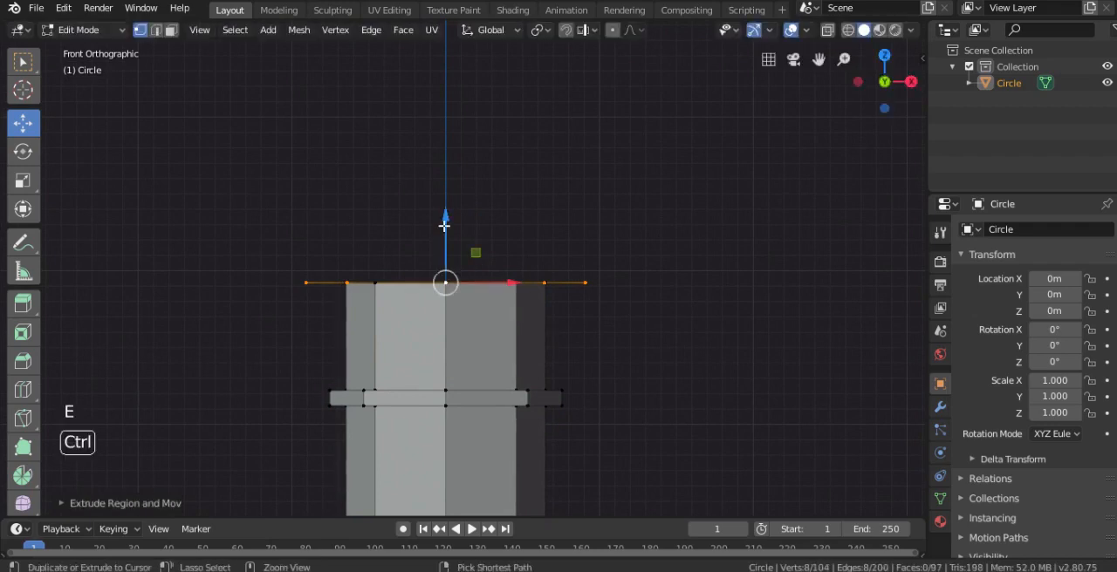
left_click(452, 145, "ctrl")
key("s")
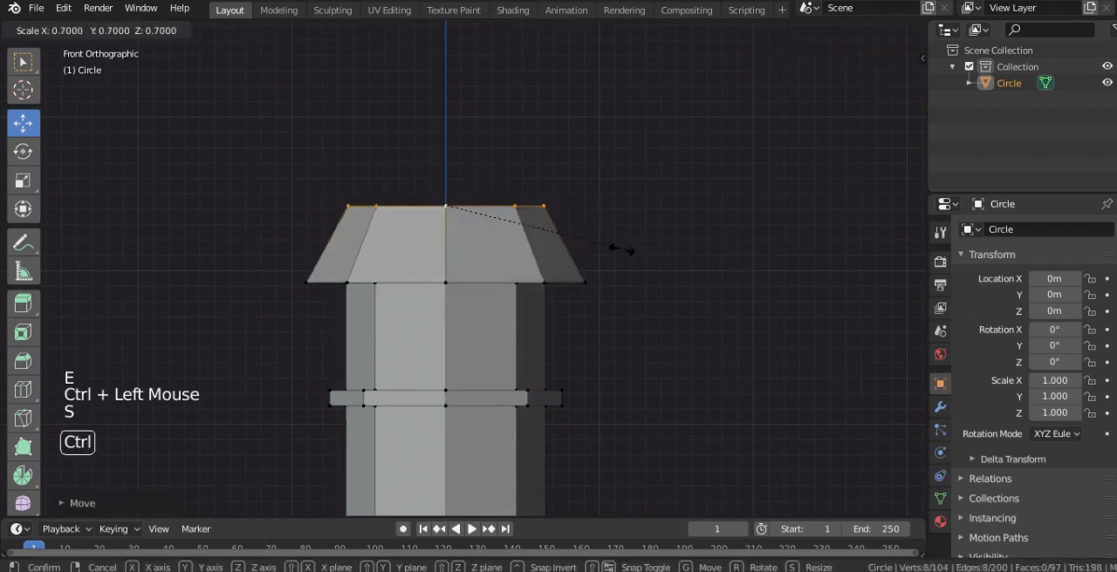
left_click(586, 241, "ctrl")
left_click_drag(448, 165, 449, 183, "ctrl")
Select the roof's top edge loop, extrude it about 0.1 m upward and scale it to 0.4 for a flatter upper slope
right_click(520, 207)
key("e")
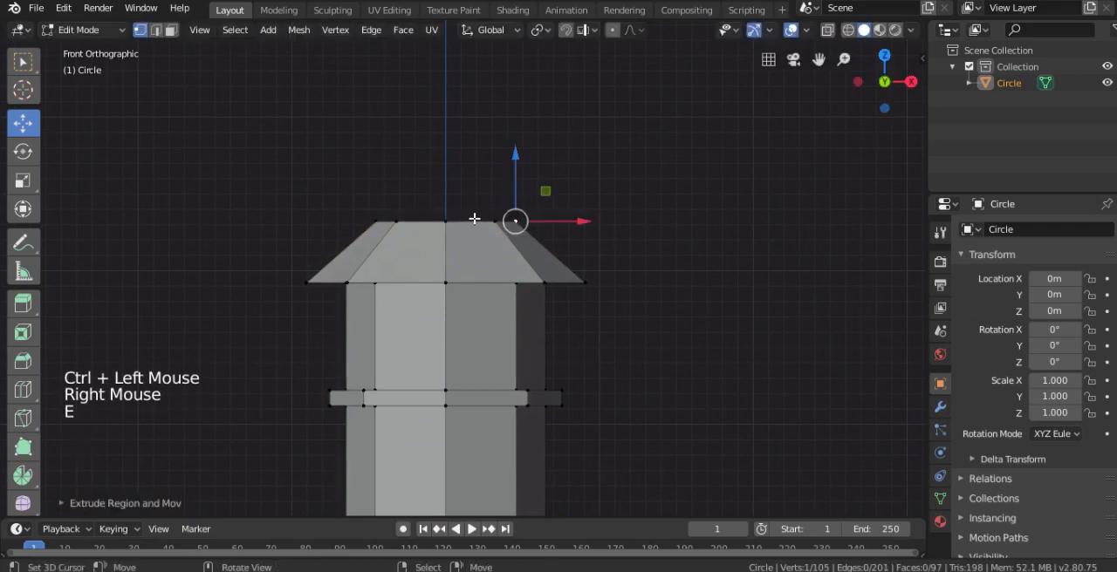
right_click(474, 219, "alt")
key("e")
left_click(446, 162, "ctrl")
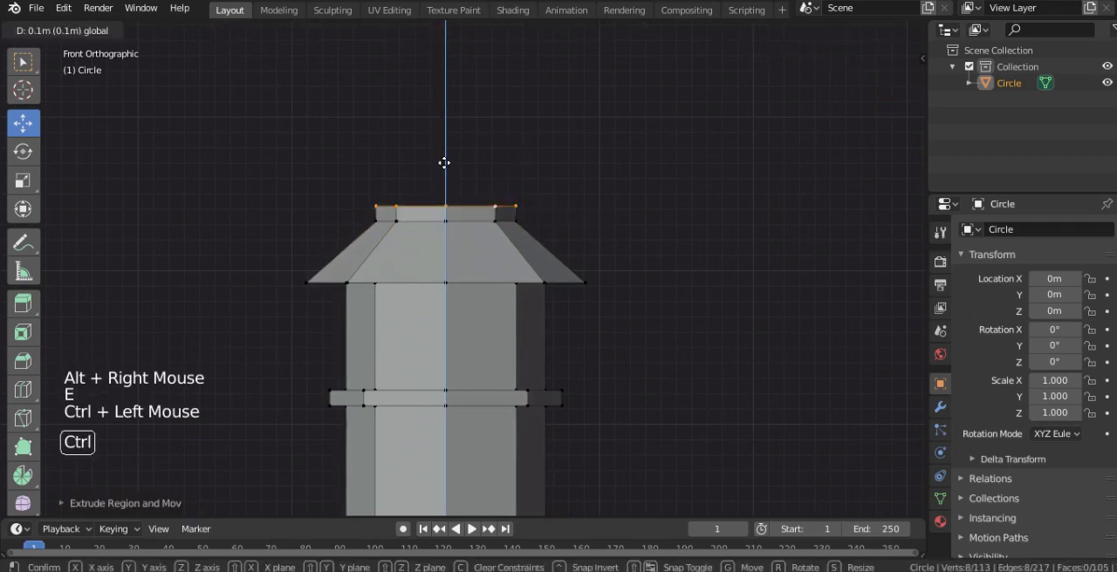
key("s")
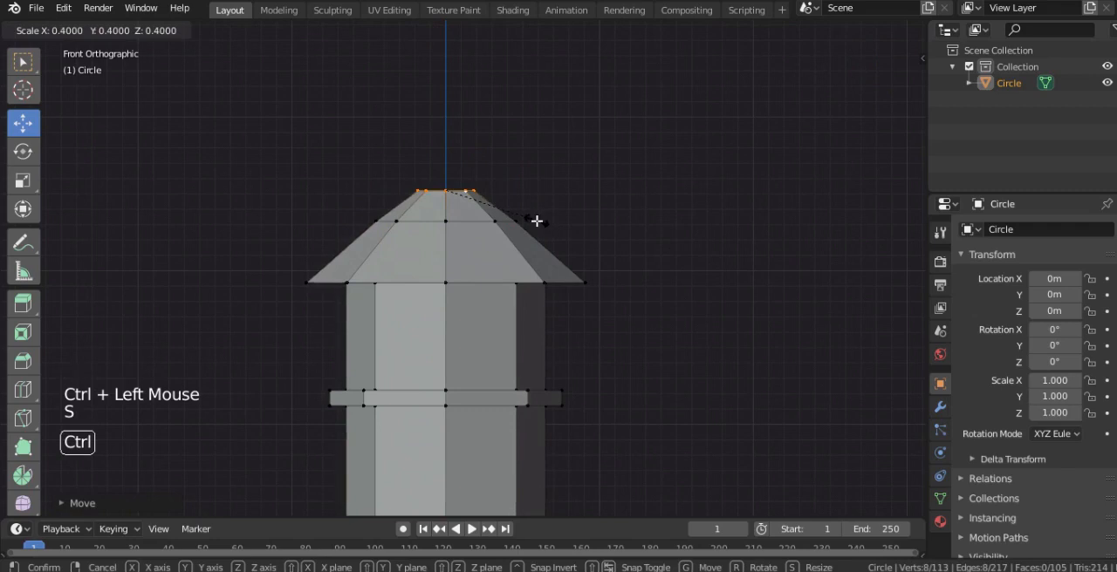
left_click(537, 222, "ctrl")
scroll(489, 195, "up", 3)
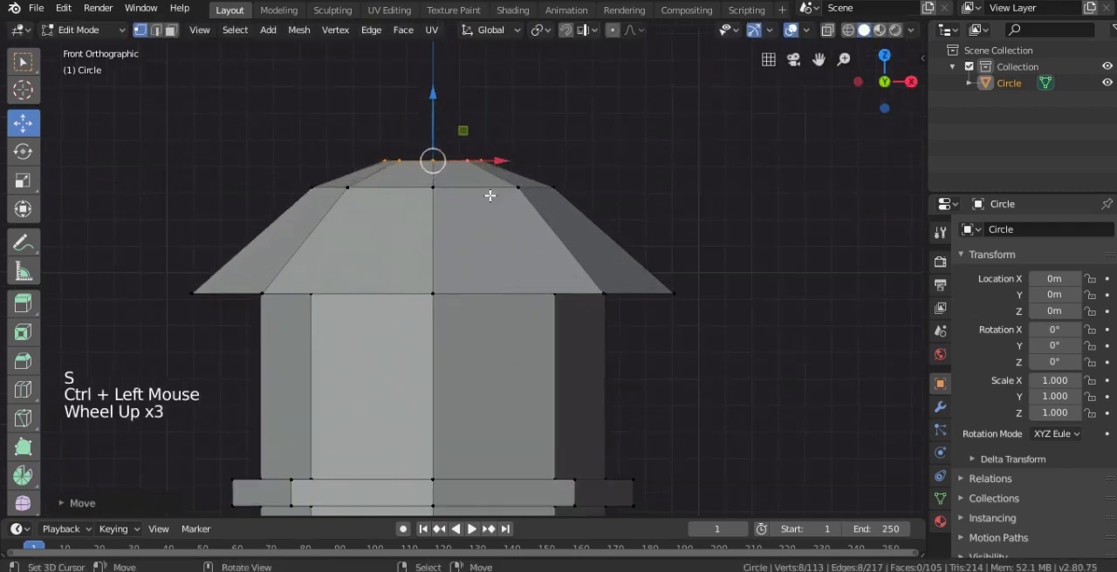
Scale the roof's top edge loop inward to about half its width as the base for a finial
key("s")
left_click(530, 204)
middle_click_drag(531, 205, 464, 244, "shift")
scroll(502, 253, "up", 2)
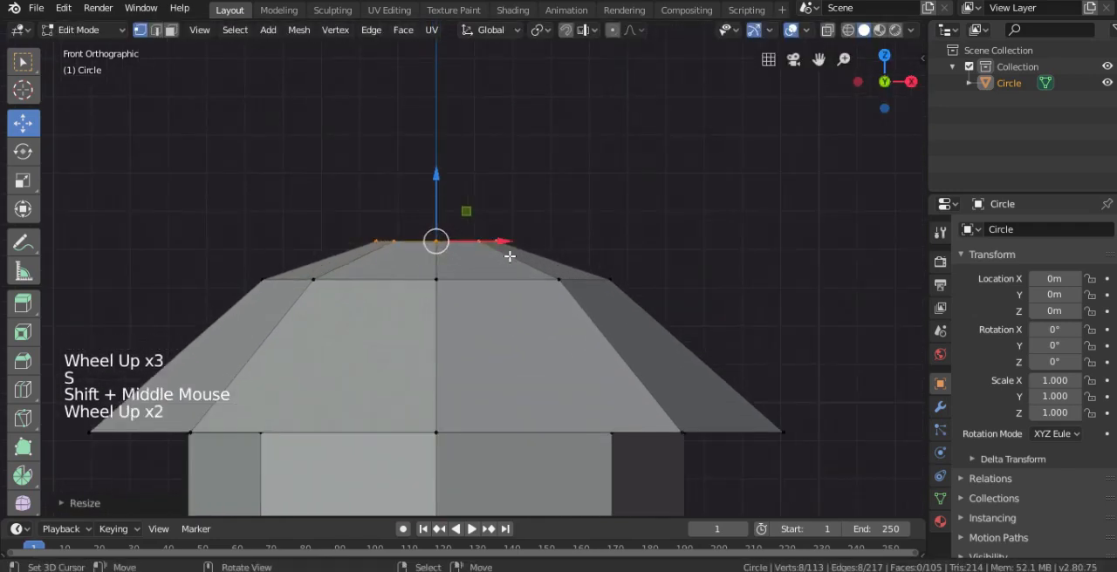
key("s")
left_click(476, 245)
Extrude the roof's narrow top loop, raise it about 0.1 m and scale it outward to nearly twice its width as a flared neck
key("e")
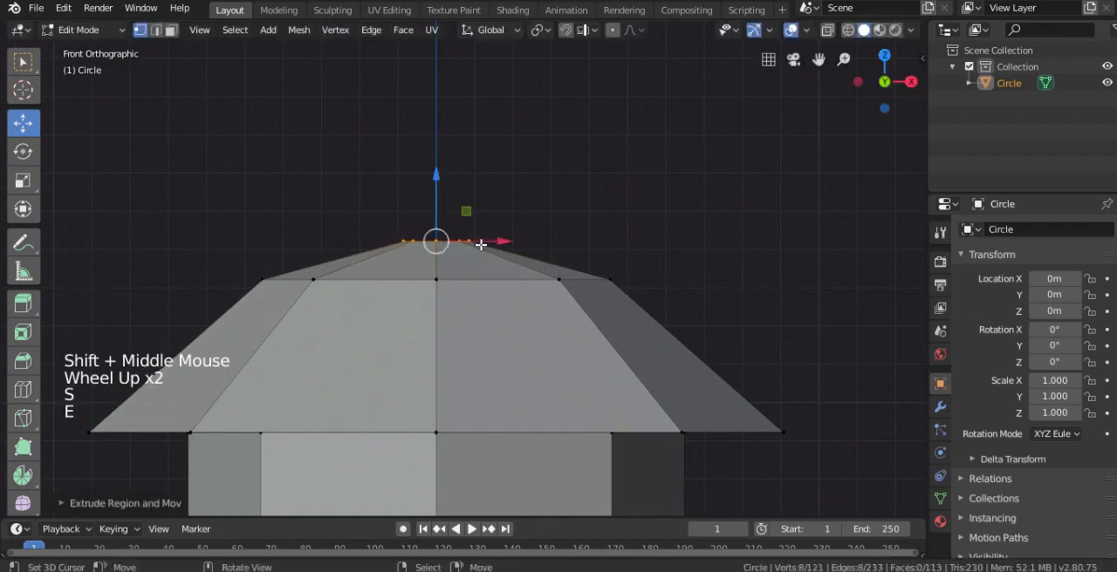
left_click(434, 146, "ctrl")
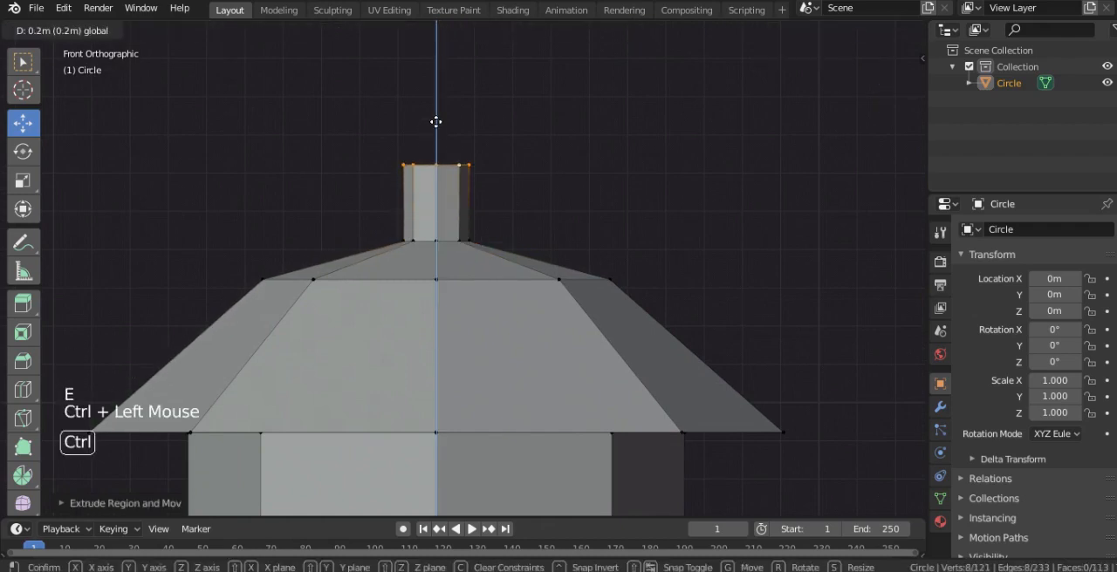
key("s")
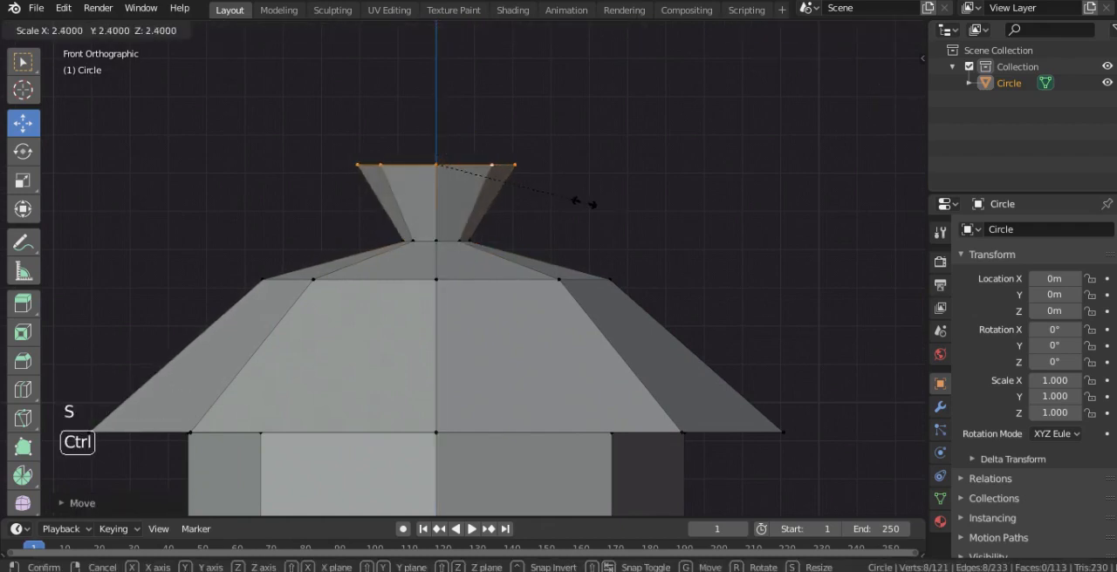
left_click(564, 197)
left_click(443, 140, "ctrl")
middle_click_drag(441, 142, 451, 226, "shift")
Extrude the finial about 0.2 m upward, add a further extrusion about 0.1 m higher and merge its top vertices at the center
key("e")
left_click(455, 149)
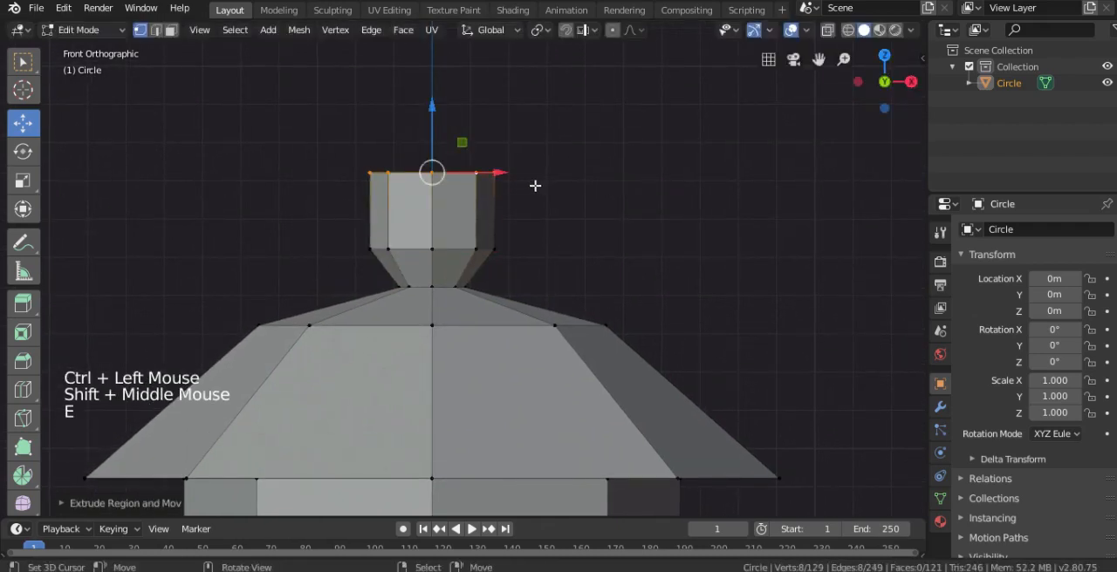
key("e")
left_click(534, 185)
left_click_drag(432, 131, 430, 103, "ctrl")
key("alt+m")
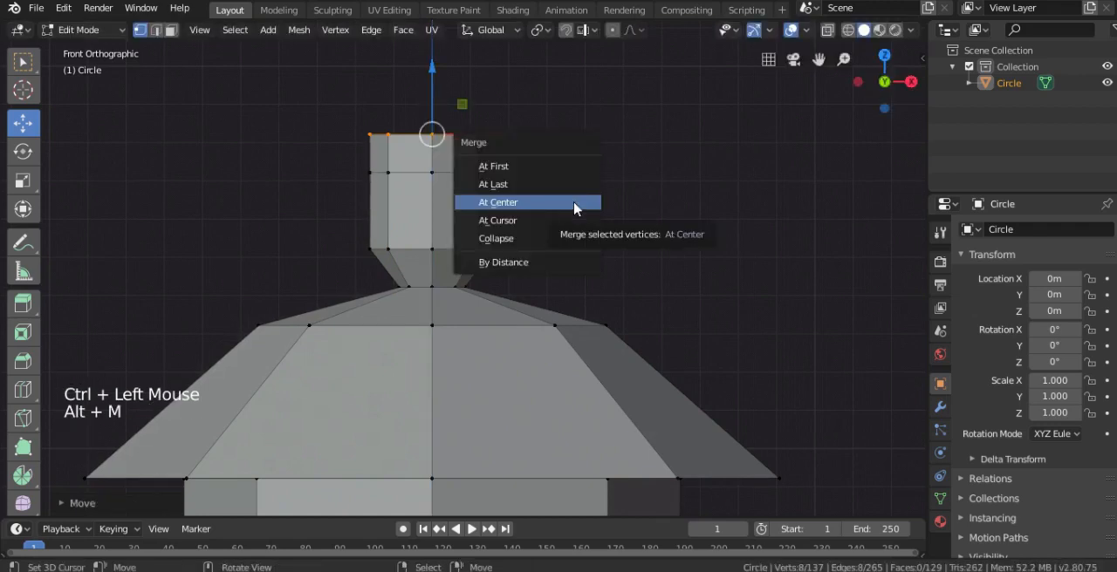
left_click(574, 203)
Select the finial's upper edge loop, slide it lower along its edges and adjust its scale to refine the tip
right_click(456, 172, "alt")
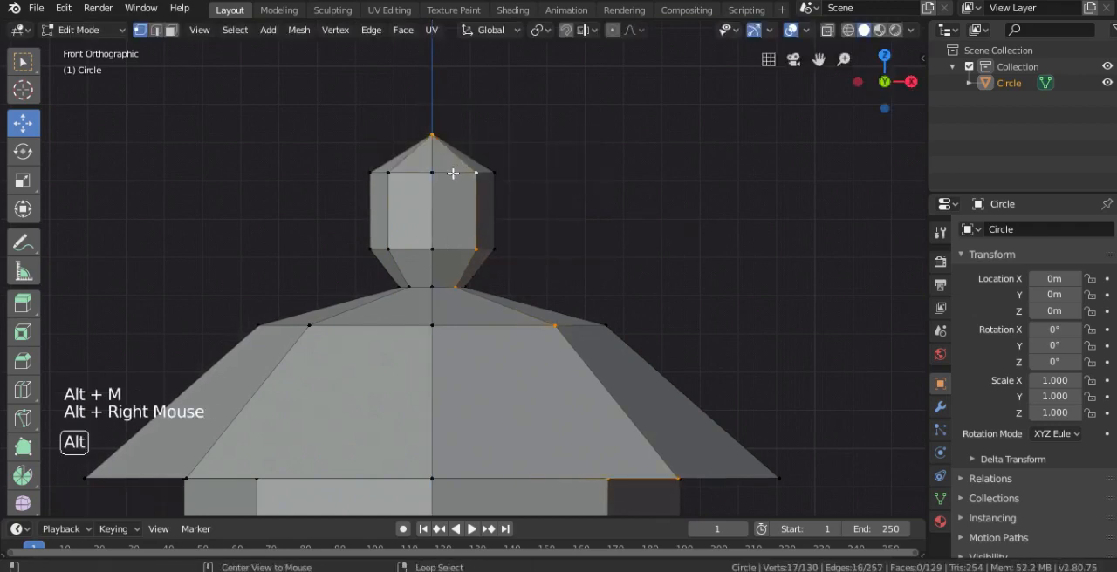
right_click(453, 173, "alt")
key("g")
key("g")
left_click(448, 190)
key("s")
left_click(554, 207)
Examine the finished finial and the upper tower in perspective from several distances and angles
key("Tab")
scroll(546, 249, "down", 4)
middle_click_drag(546, 249, 524, 79, "shift")
key("Tab")
mouse_move(517, 266)
middle_mouse_down()
mouse_move(523, 288)
mouse_move(523, 272)
middle_mouse_up()
scroll(523, 288, "up", 1)
scroll(523, 288, "down", 5)
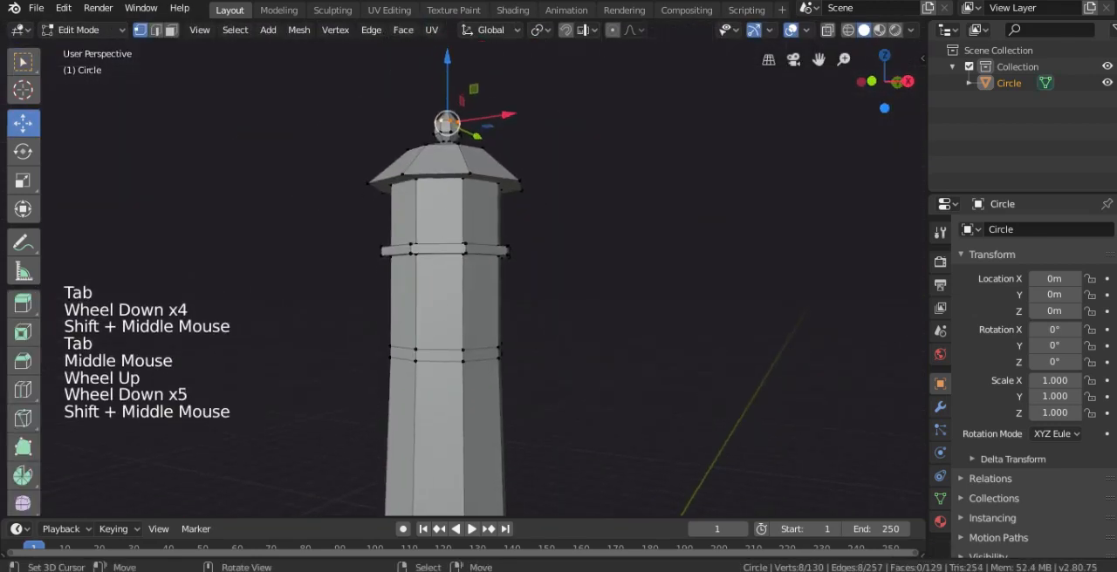
Select the ring of faces between the roof and the protruding ring and extrude them as individual faces with no offset
left_click(171, 31)
right_click(435, 199, "alt")
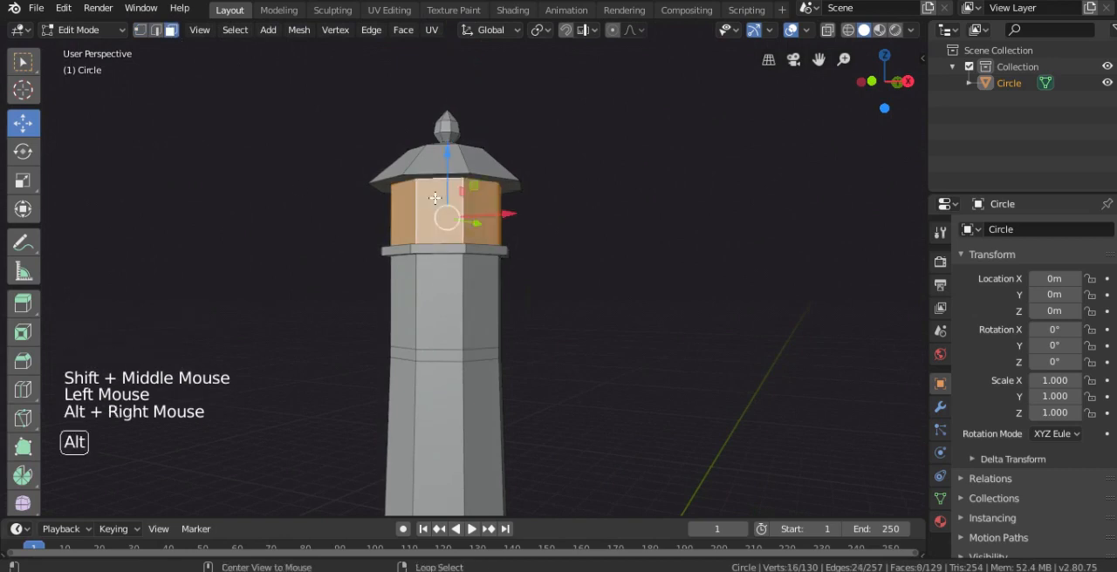
scroll(454, 238, "up", 3)
middle_click_drag(466, 200, 456, 242, "shift")
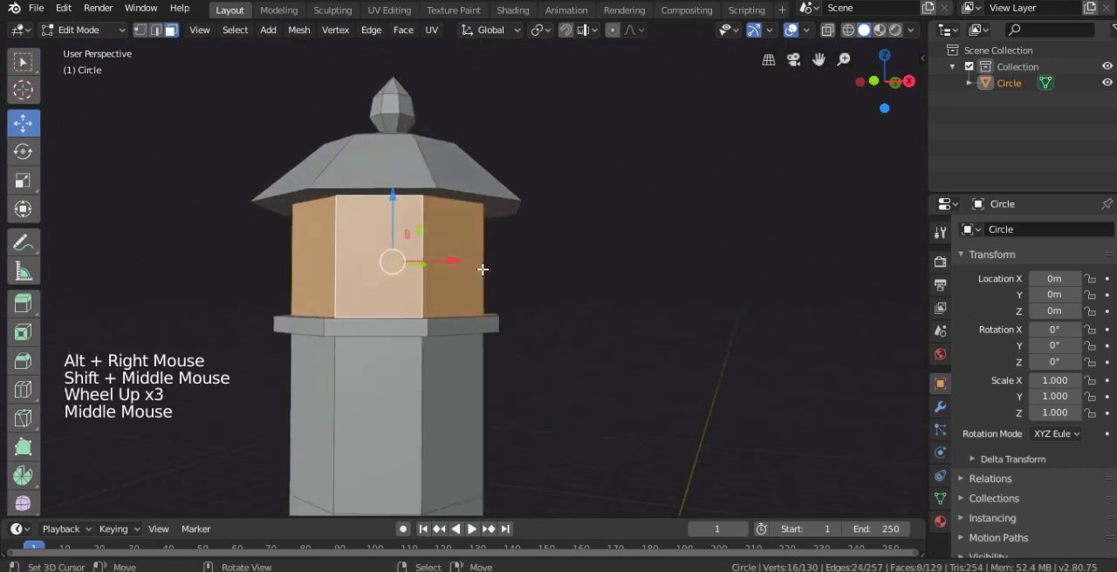
key("alt+e")
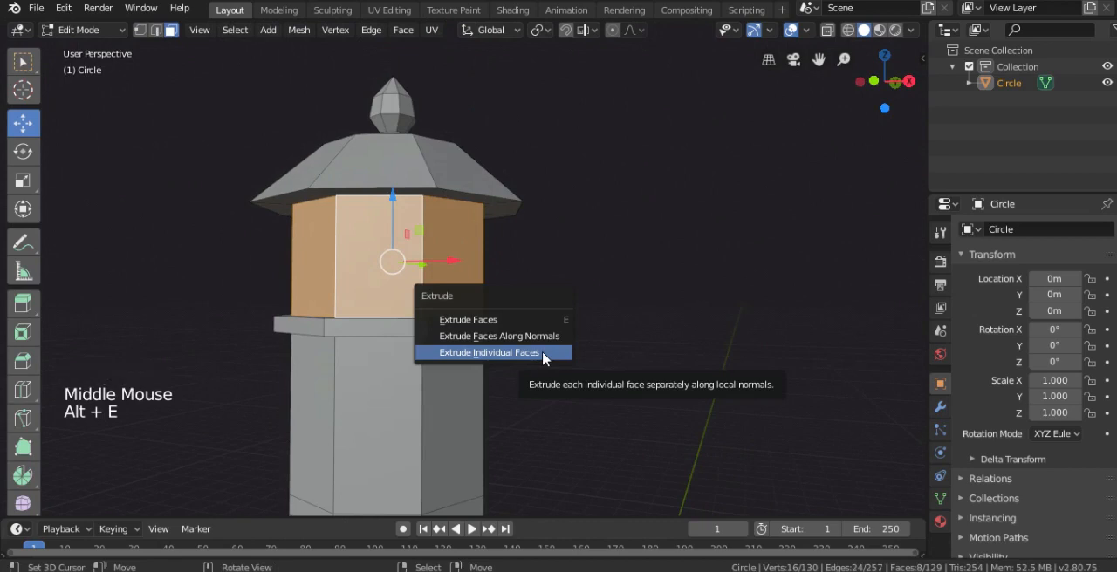
left_click(543, 353)
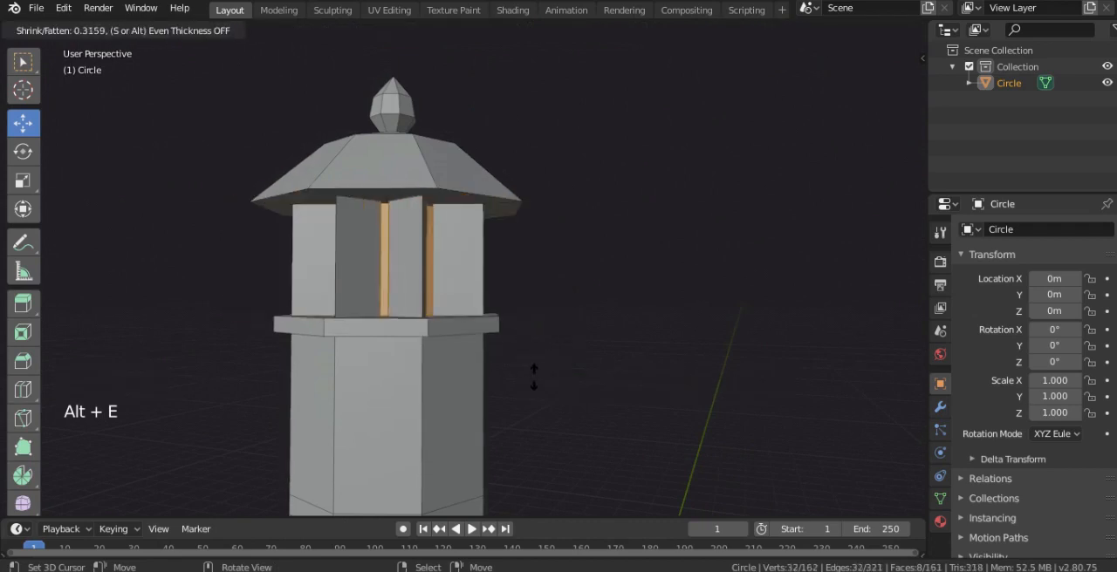
right_click(536, 360)
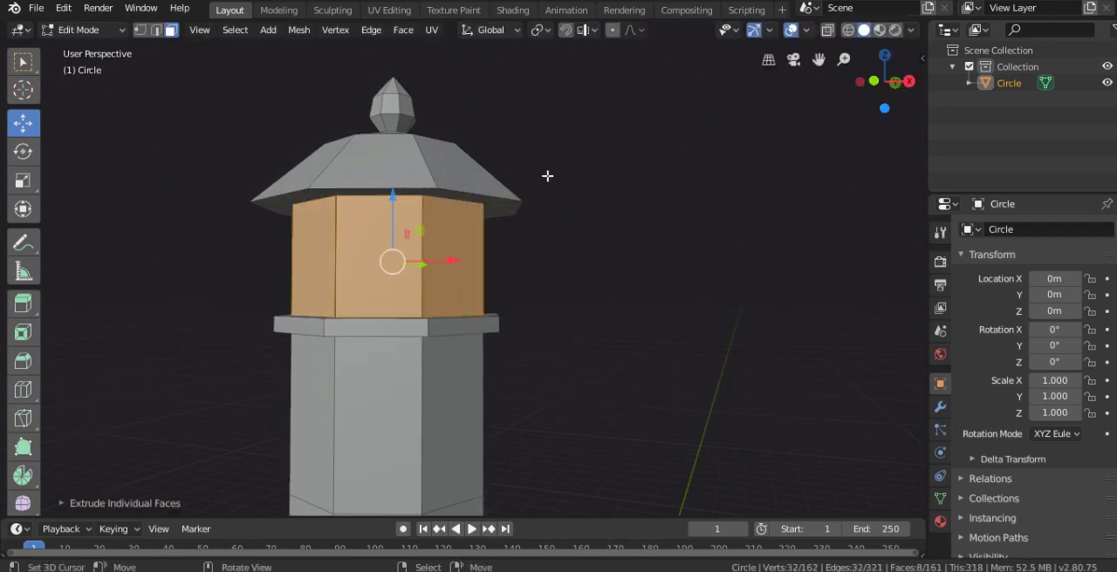
middle_click_drag(547, 176, 576, 217)
scroll(576, 216, "up", 2)
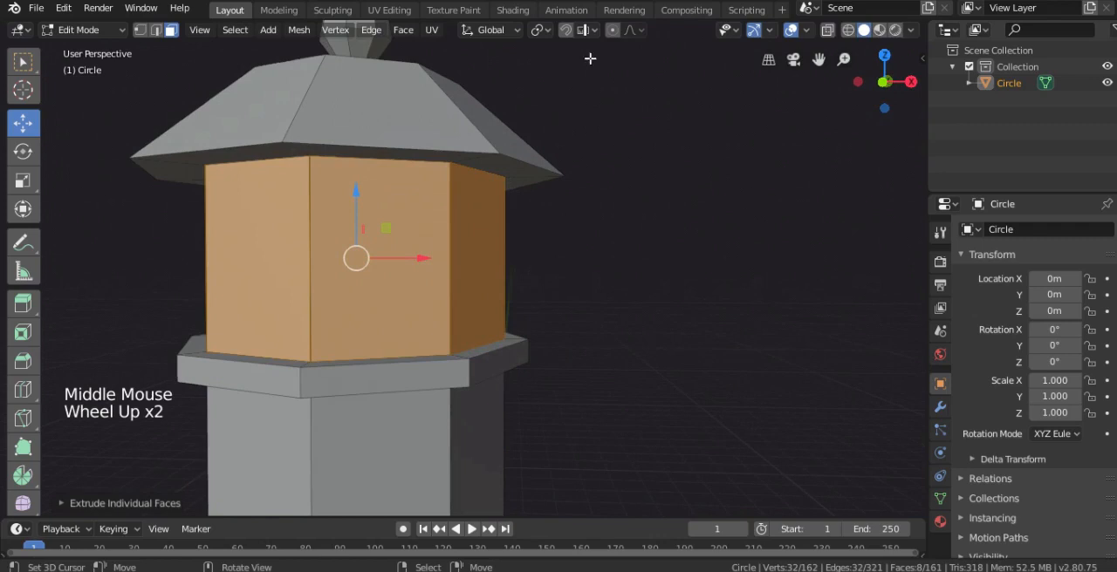
Using Individual Origins as the pivot, scale the extruded window faces inward to about 0.88 so each gets a frame
left_click(512, 30)
left_click(539, 29)
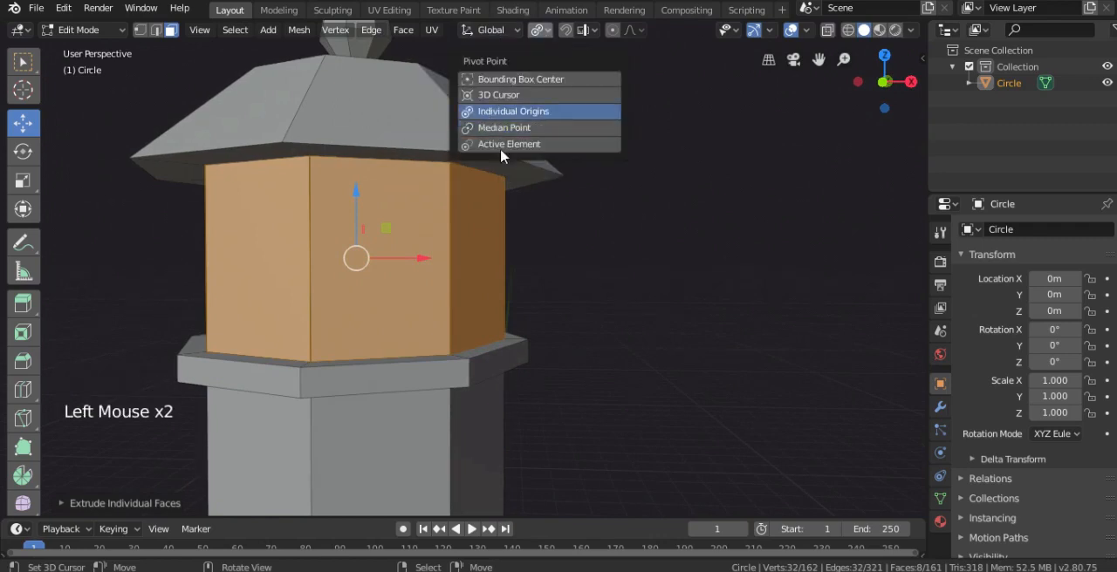
middle_click_drag(532, 244, 558, 229, "shift")
key("s")
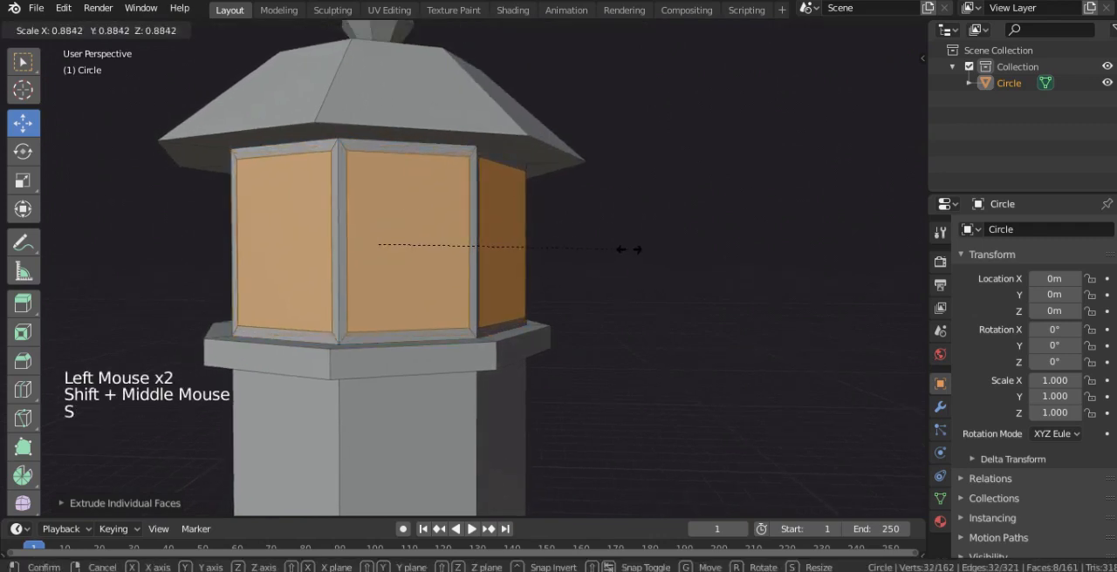
left_click(620, 255)
mouse_move(616, 261)
middle_mouse_down()
mouse_move(586, 254)
mouse_move(579, 267)
mouse_move(624, 206)
mouse_move(619, 175)
mouse_move(600, 253)
middle_mouse_up()
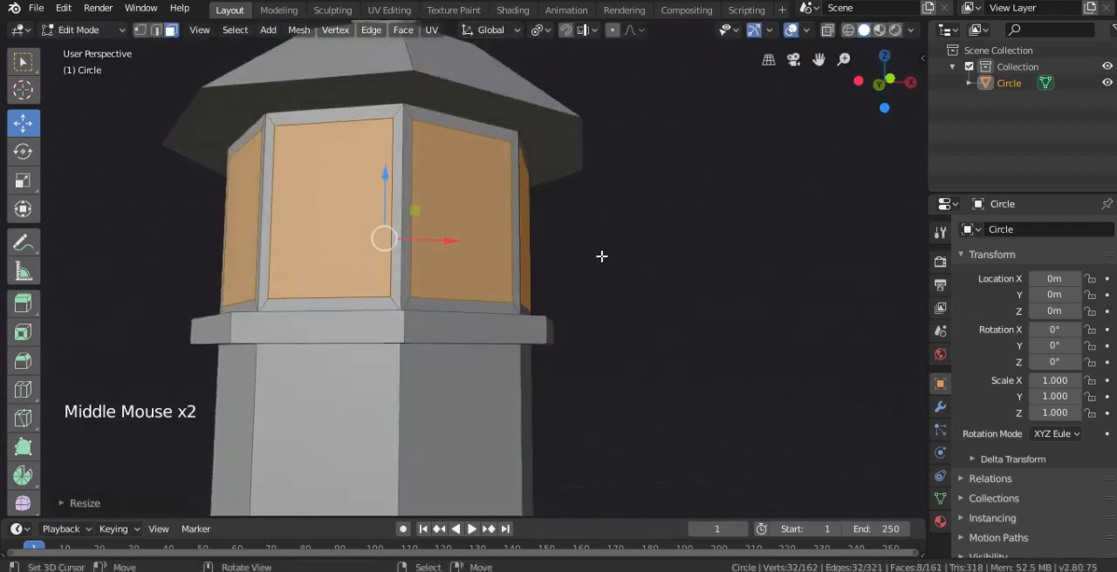
Try extruding the window faces individually about 0.11 inward and scaling the recessed faces slightly larger
key("alt+e")
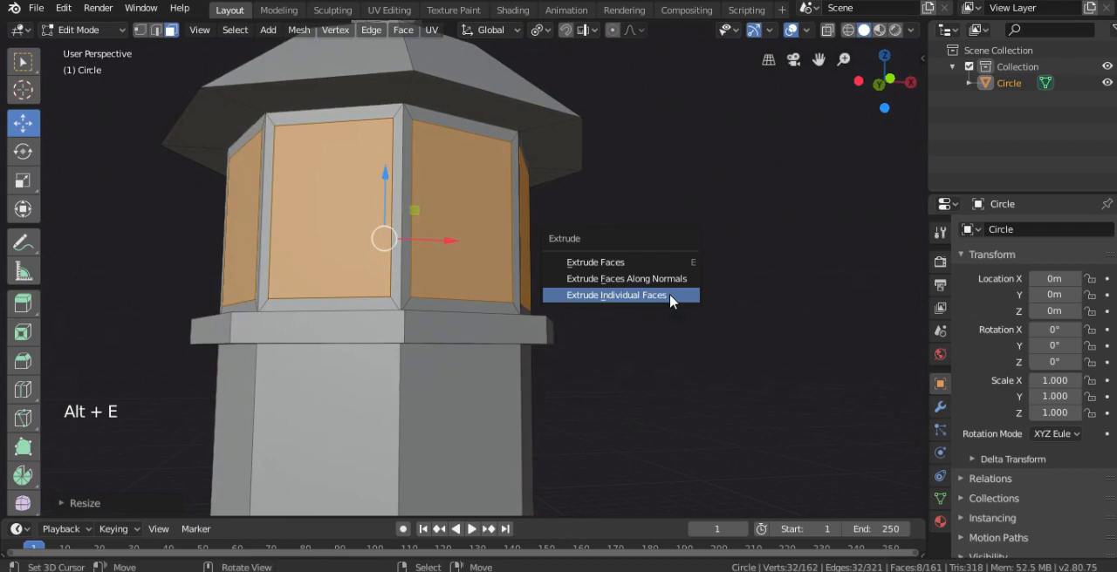
left_click(668, 301)
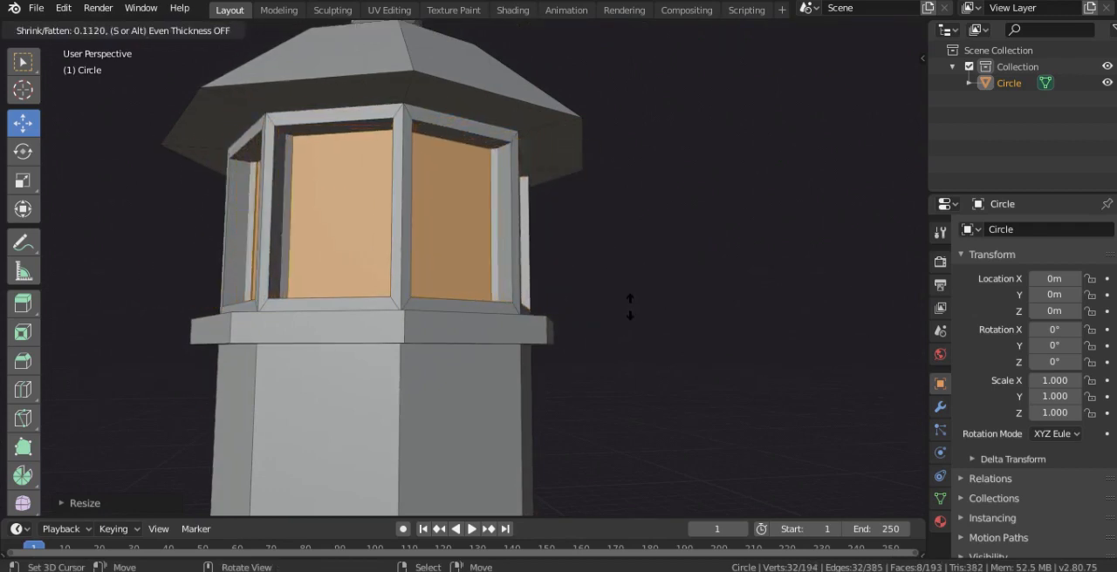
left_click(628, 305)
key("Tab")
middle_click_drag(627, 307, 531, 245)
key("Tab")
key("s")
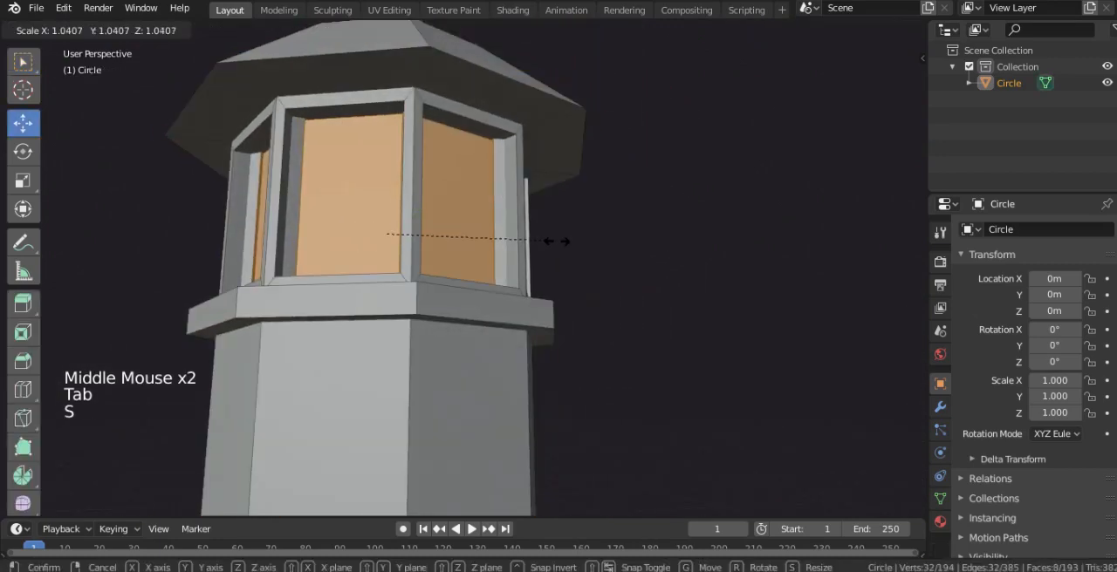
left_click(564, 241)
middle_click_drag(563, 242, 488, 262)
Undo the window faces' inward extrusion and rescaling, returning to the flush framed faces
key("ctrl+z")
key("ctrl+z")
key("ctrl+z")
key("ctrl+z")
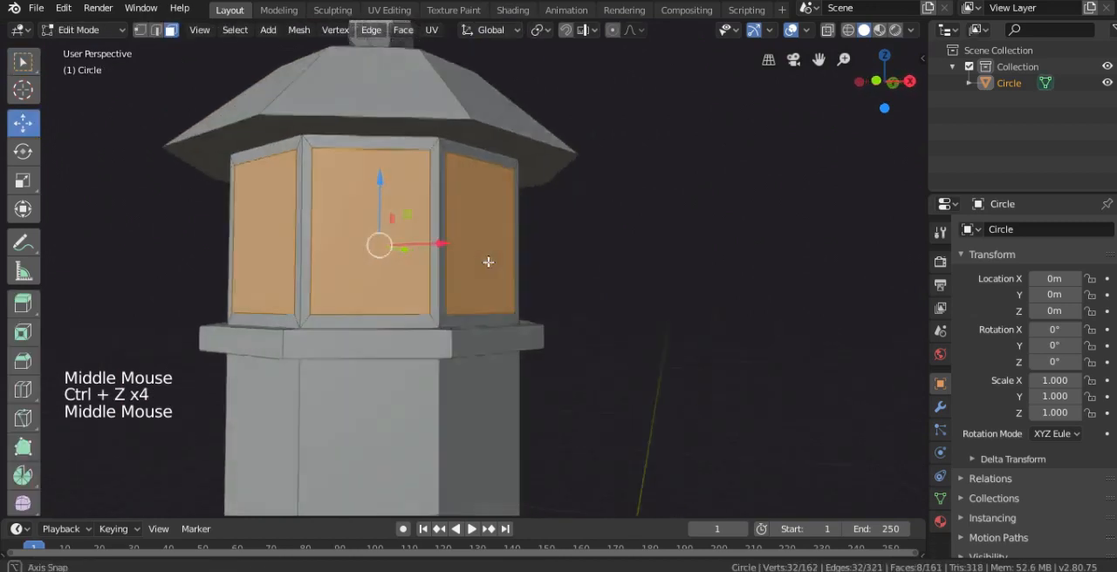
scroll(515, 262, "up", 1)
key("s")
left_click(535, 241)
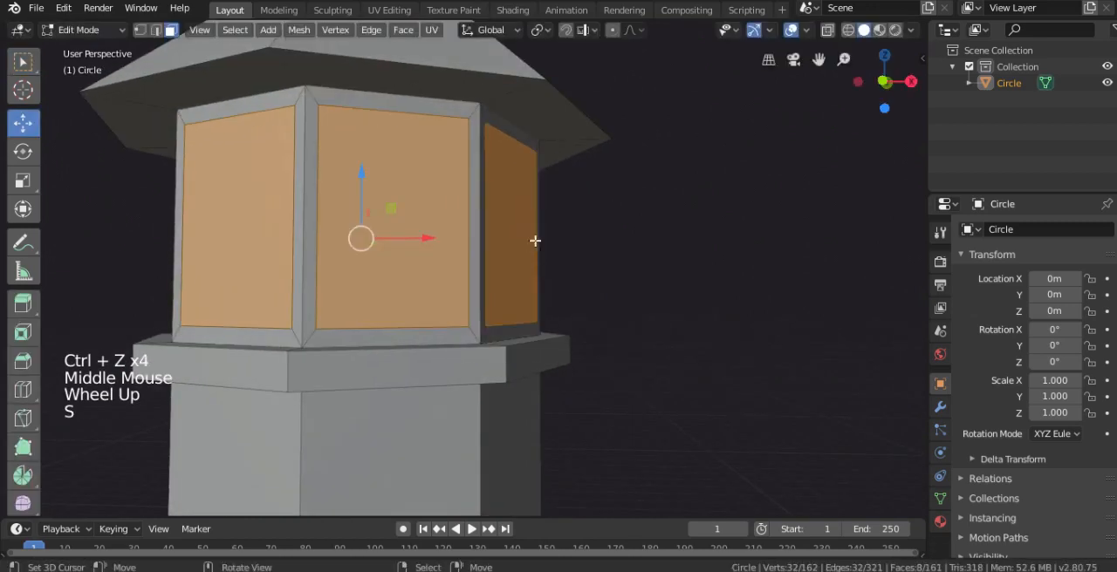
Keep the pivot at Individual Origins and scale the window faces inward to about 0.93 for thicker frames
left_click(538, 32)
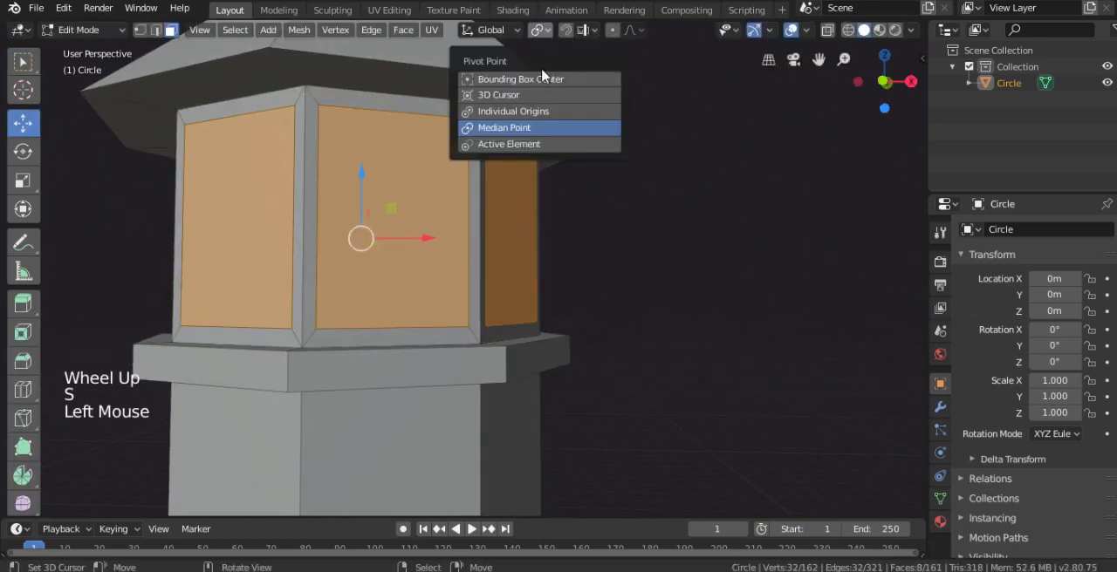
left_click(523, 111)
key("s")
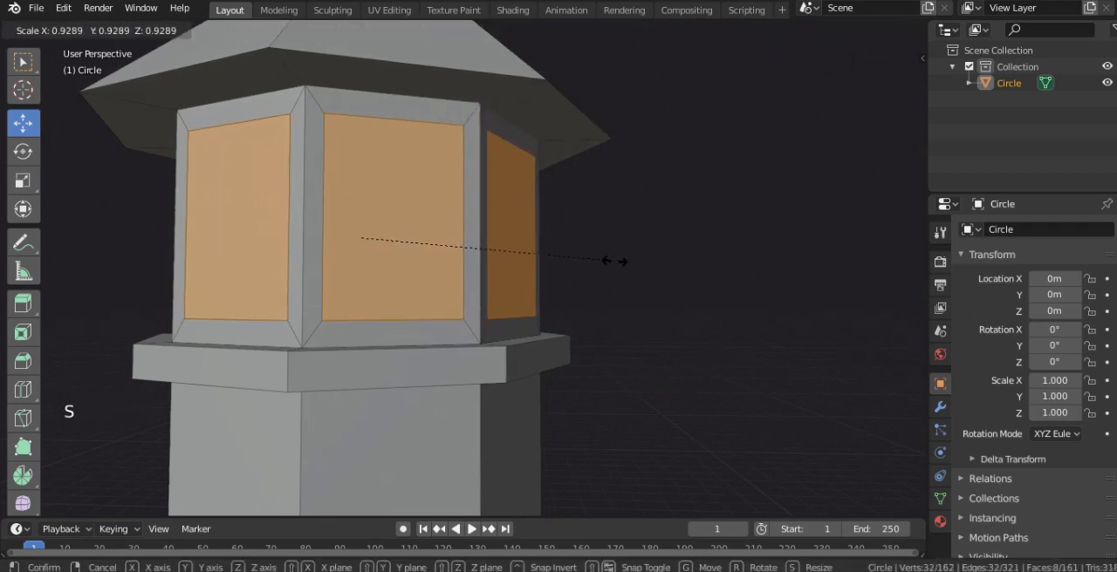
left_click(615, 260)
middle_click_drag(553, 229, 596, 246)
Extrude the window faces individually about 0.12 inward to recess them behind the frames, and inspect them in Object Mode
key("alt+e")
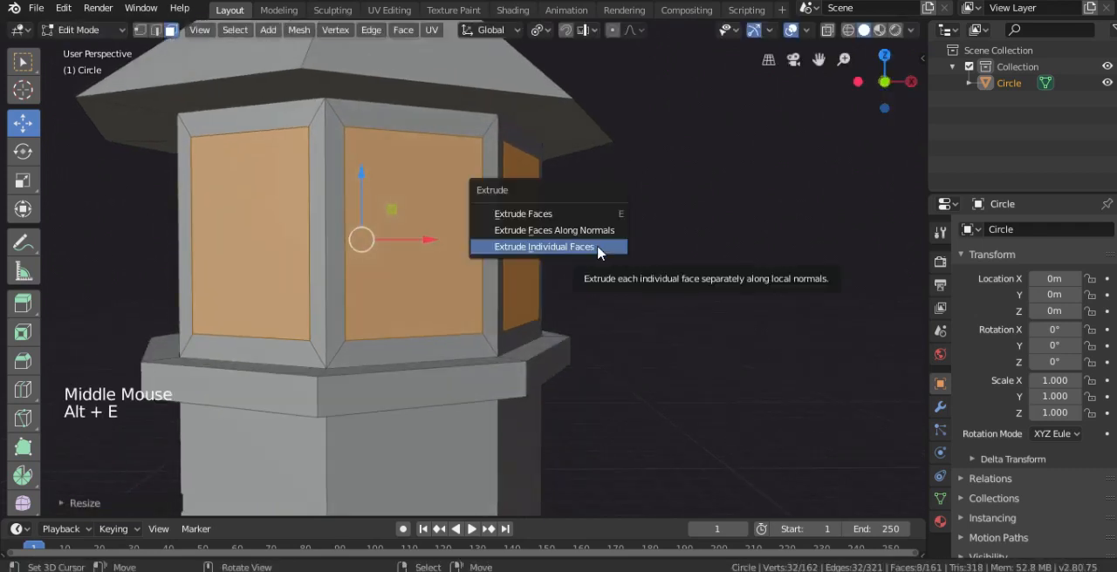
left_click(599, 251)
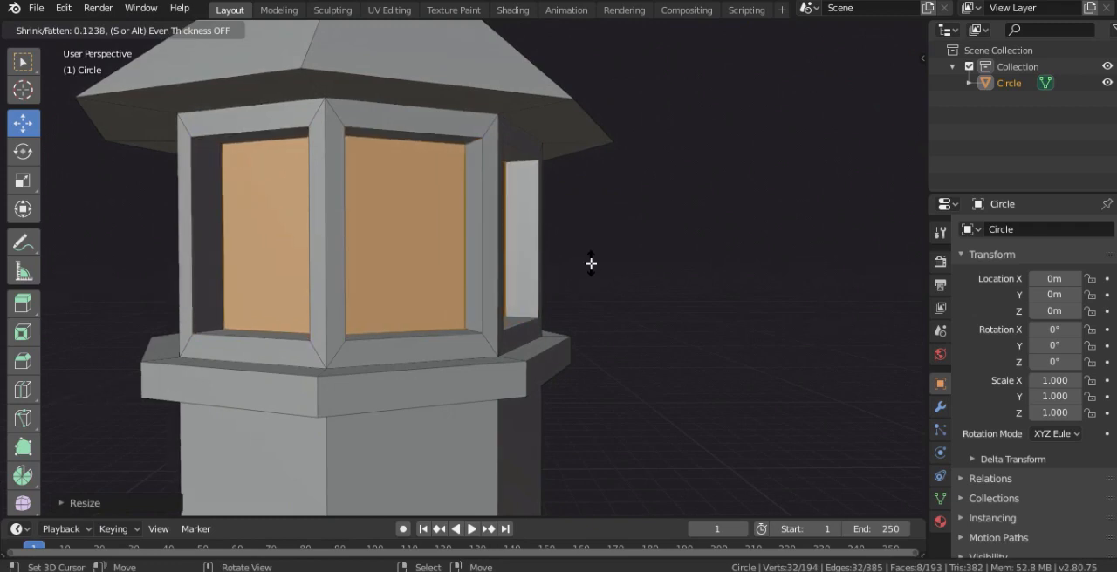
left_click(524, 268)
key("Tab")
scroll(521, 273, "down", 6)
scroll(563, 282, "up", 2)
mouse_move(541, 276)
middle_mouse_down()
mouse_move(563, 283)
mouse_move(527, 264)
middle_mouse_up()
scroll(563, 283, "up", 1)
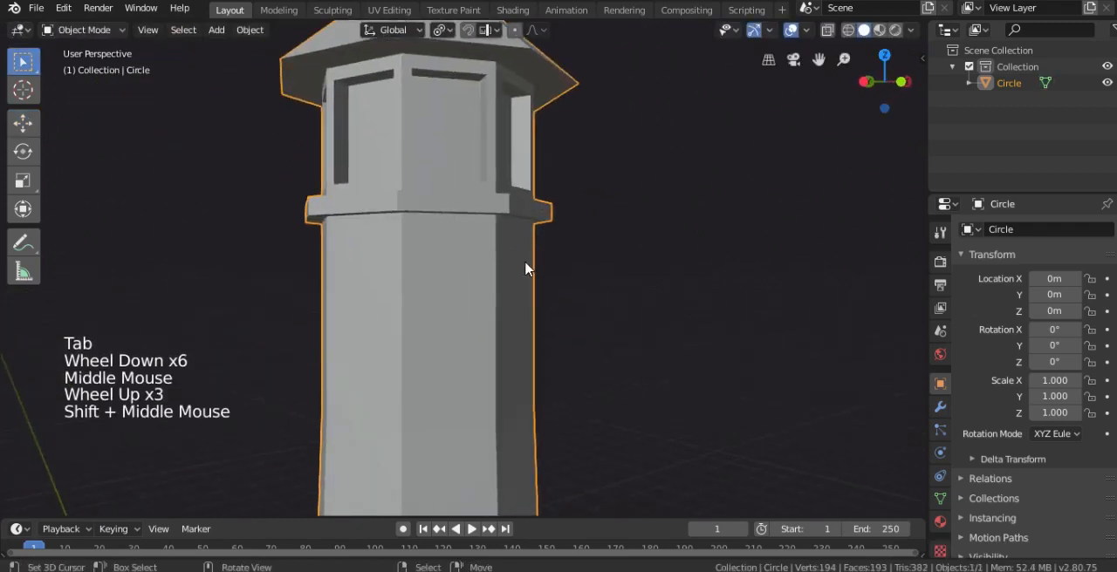
In front view, select the narrow face band around the shaft below the windows and adjust its height along the shaft
key("KP_1")
middle_click_drag(489, 329, 445, 208, "shift")
key("Tab")
right_click(422, 286, "alt")
scroll(423, 286, "down", 3)
left_click_drag(463, 154, 467, 180)
scroll(468, 179, "down", 2)
middle_click_drag(468, 180, 458, 149, "shift")
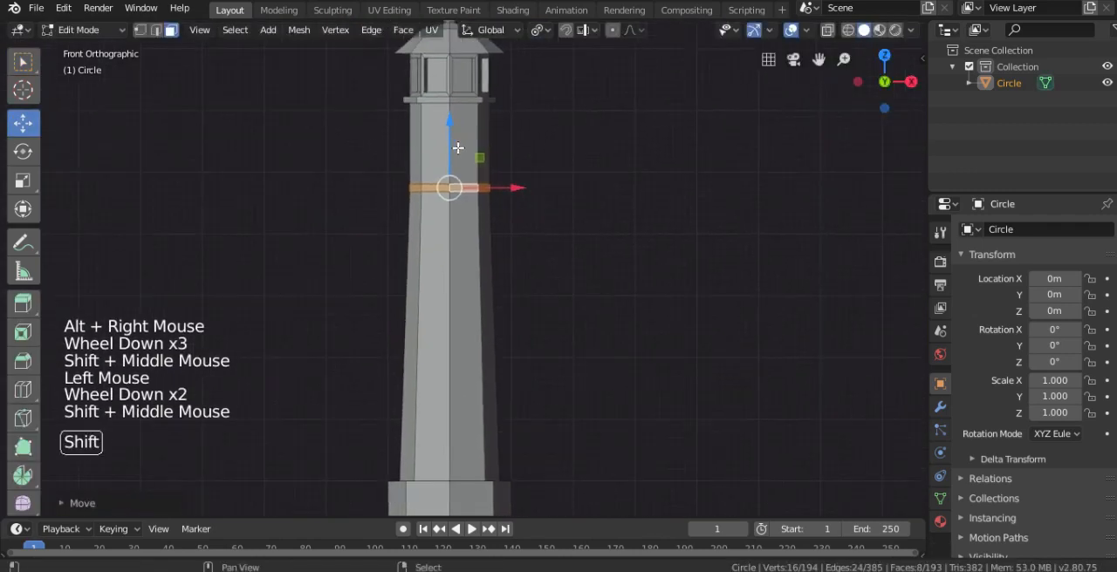
left_click_drag(448, 138, 449, 131)
Extrude the narrow shaft band and scale it outward to about 1.5 with the Z axis locked as a gallery floor
scroll(529, 207, "up", 3)
key("e")
middle_click_drag(531, 193, 530, 270, "shift")
scroll(529, 269, "up", 2)
key("s")
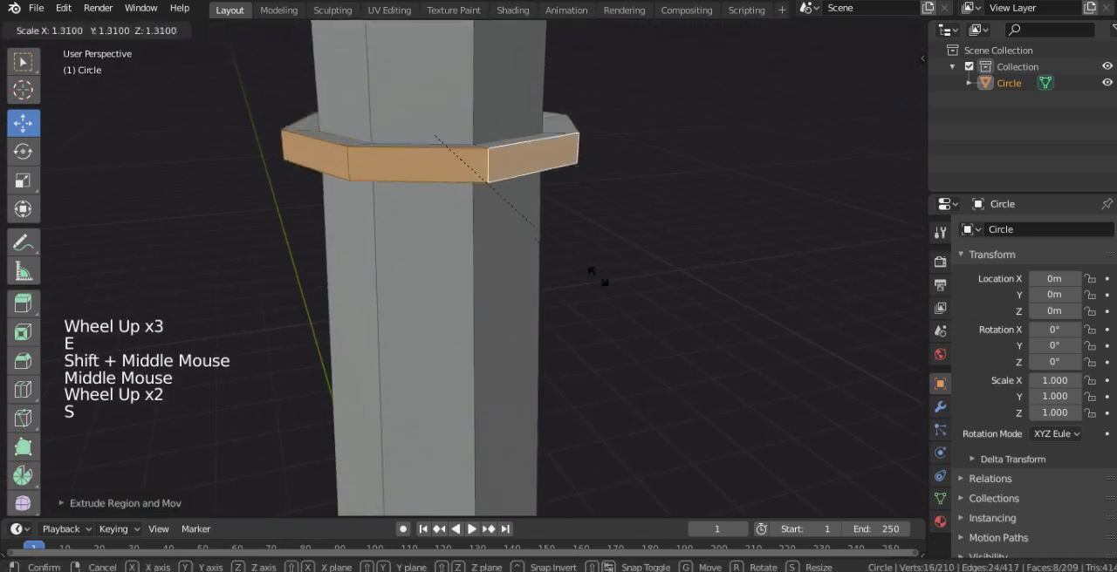
key("Escape")
key("s")
key("shift+z")
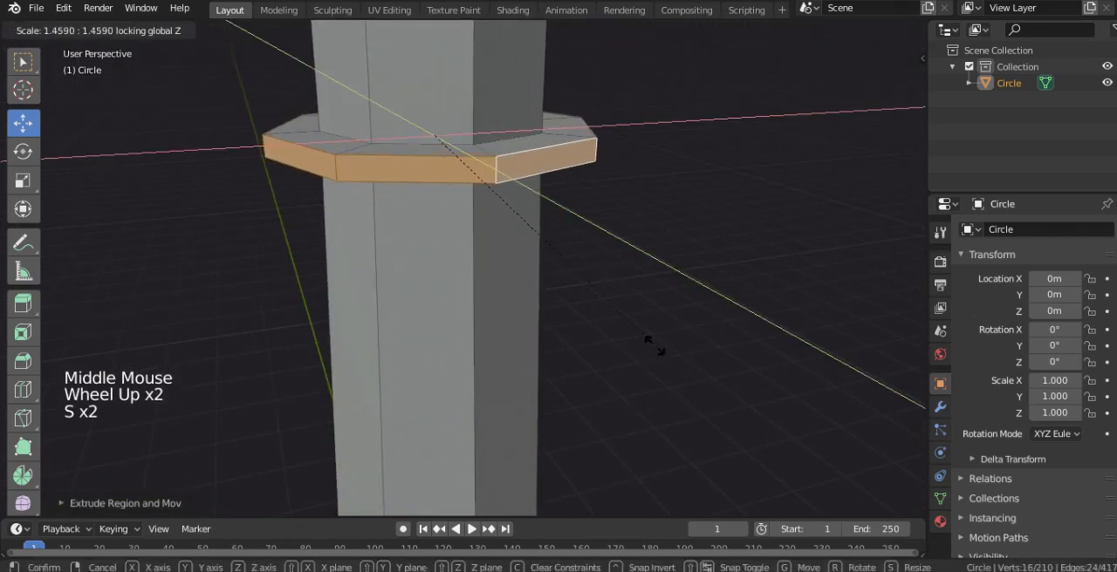
left_click(680, 371)
Widen the gallery's outer faces slightly more, to about 1.01, with the Z axis locked
scroll(486, 197, "down", 1)
middle_click_drag(486, 197, 558, 267)
scroll(557, 239, "down", 2)
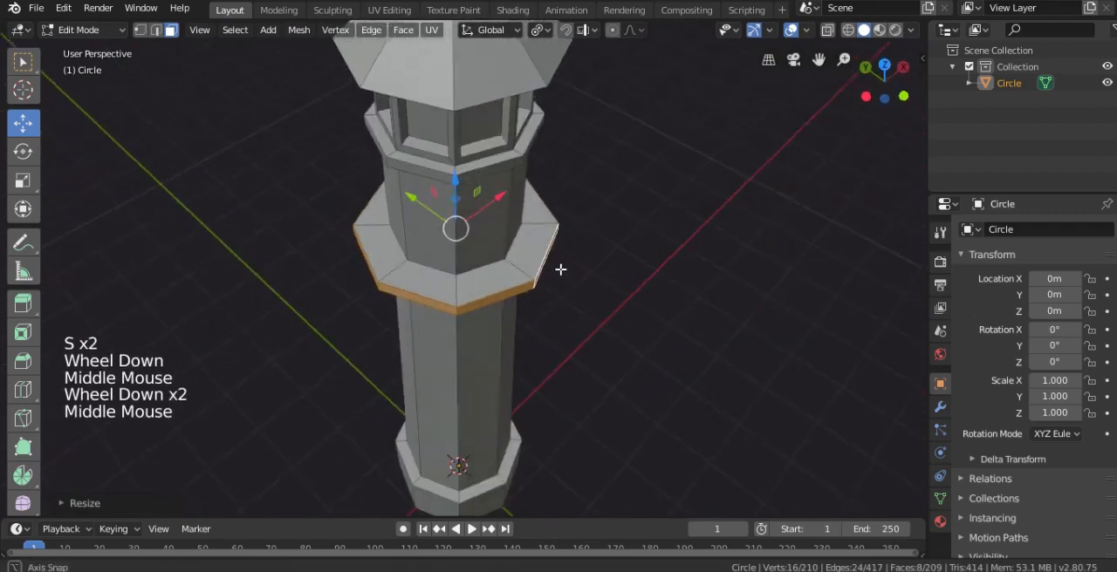
scroll(570, 267, "up", 2)
key("s")
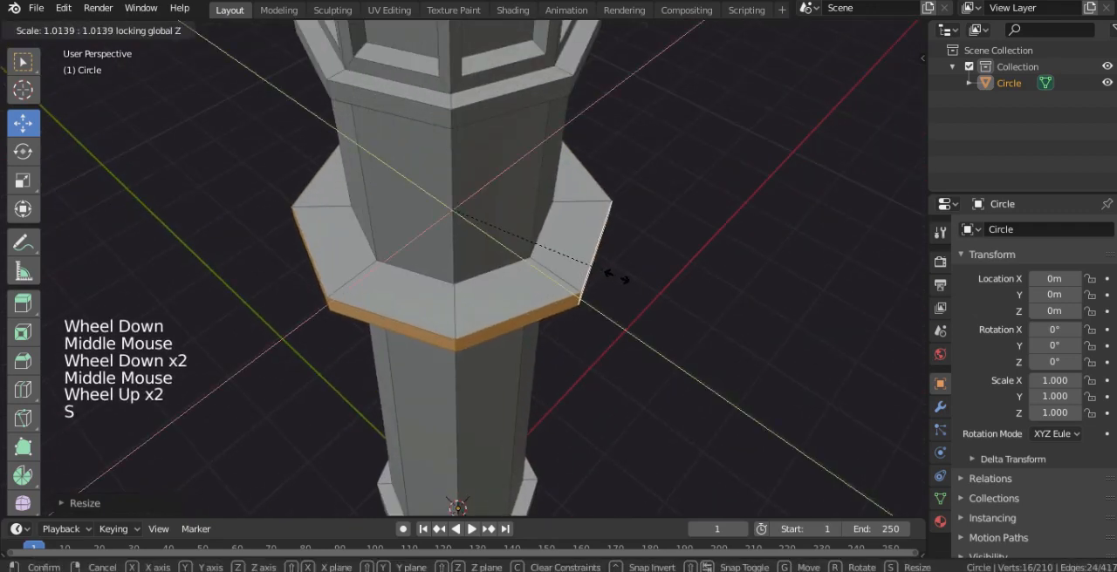
left_click(611, 271)
Add an edge loop around the gallery's upper surface and slide it toward the outer rim
key("ctrl+r")
left_click(374, 272)
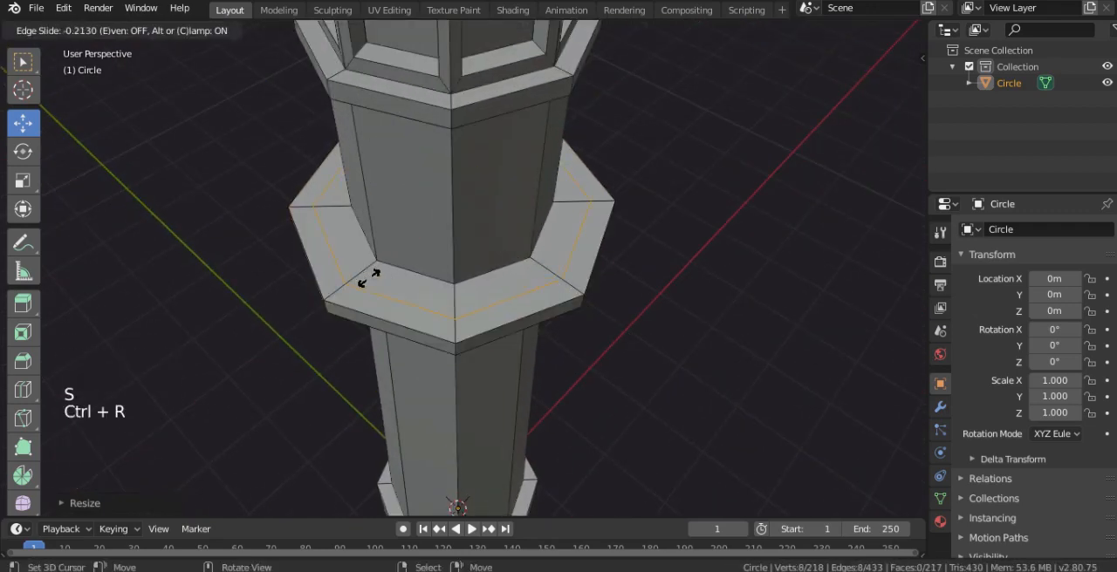
left_click(369, 284)
right_click(366, 267, "alt")
middle_click_drag(366, 267, 411, 244)
Extrude the gallery's new edge loop straight up in front view to form a parapet wall around the shaft
key("KP_1")
middle_click_drag(472, 158, 474, 254, "shift")
key("e")
right_click(468, 242)
left_click_drag(435, 181, 428, 119, "ctrl")
middle_click_drag(428, 118, 416, 239)
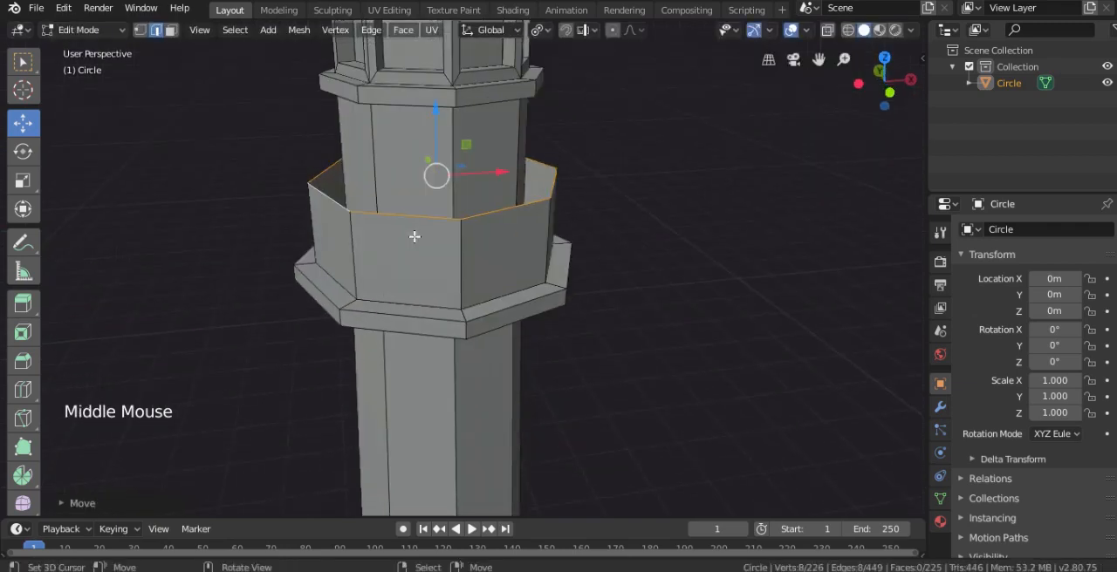
Separate the ring of parapet wall faces from the tower mesh into its own object
right_click(385, 301, "alt+shift")
left_click(171, 29)
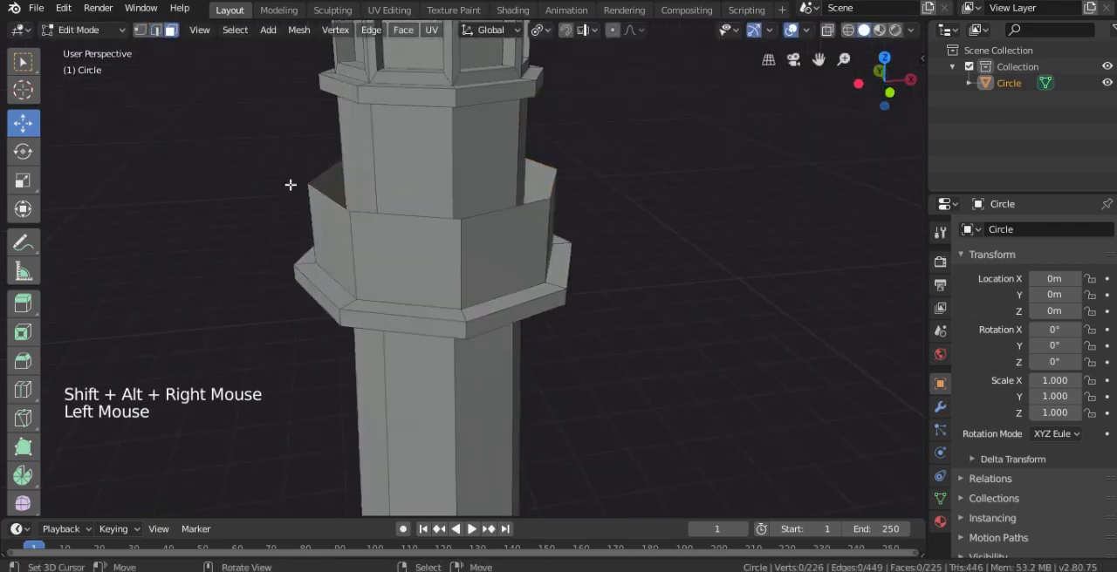
right_click(357, 243, "alt")
key("p")
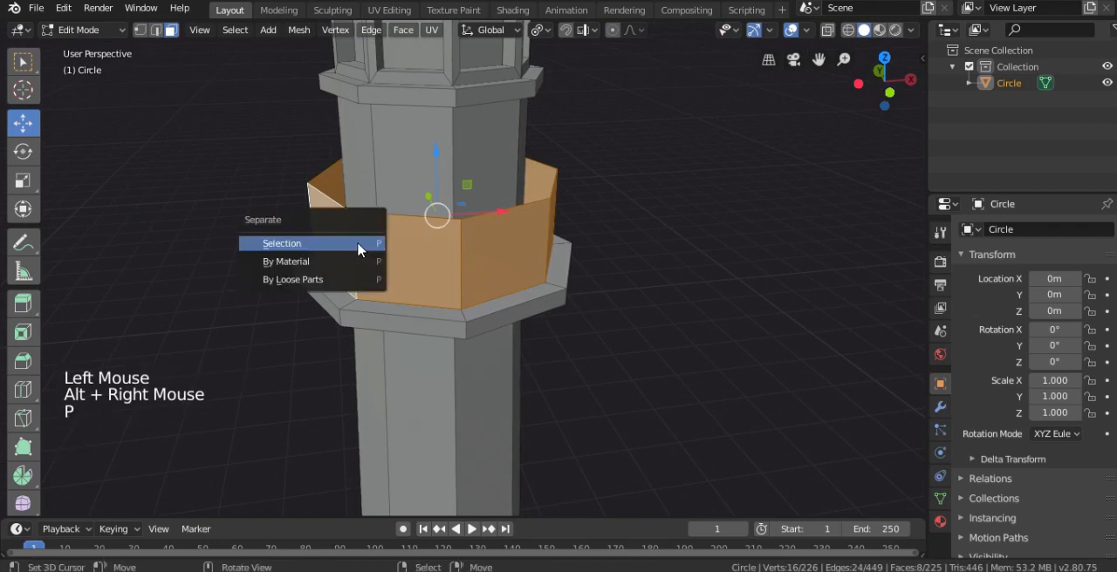
left_click(358, 243)
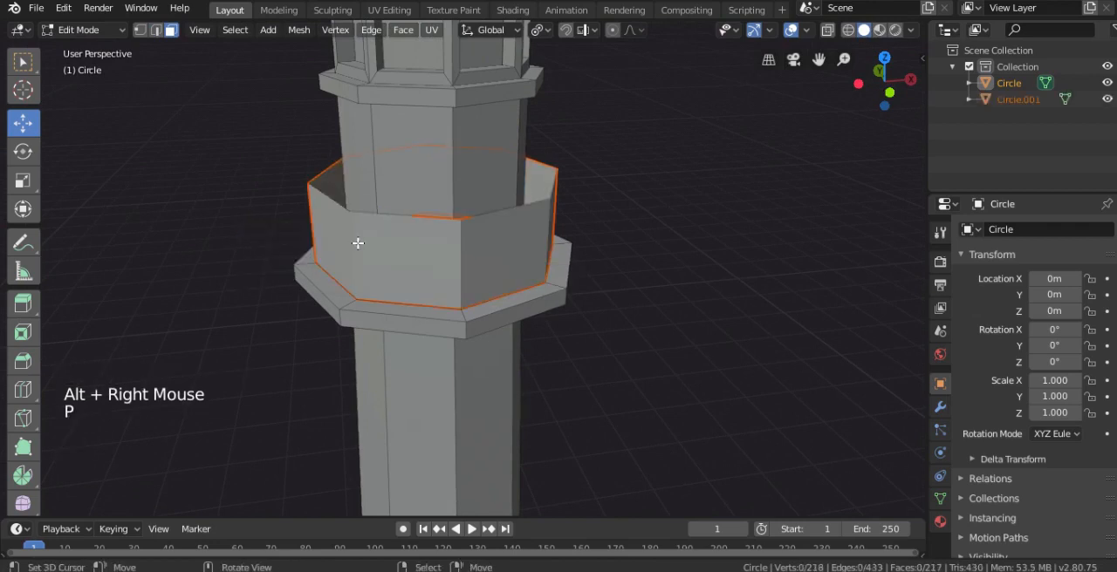
Open the separated parapet object for mesh editing and subdivide all of its faces once
right_click(425, 254)
key("Tab")
right_click(472, 264)
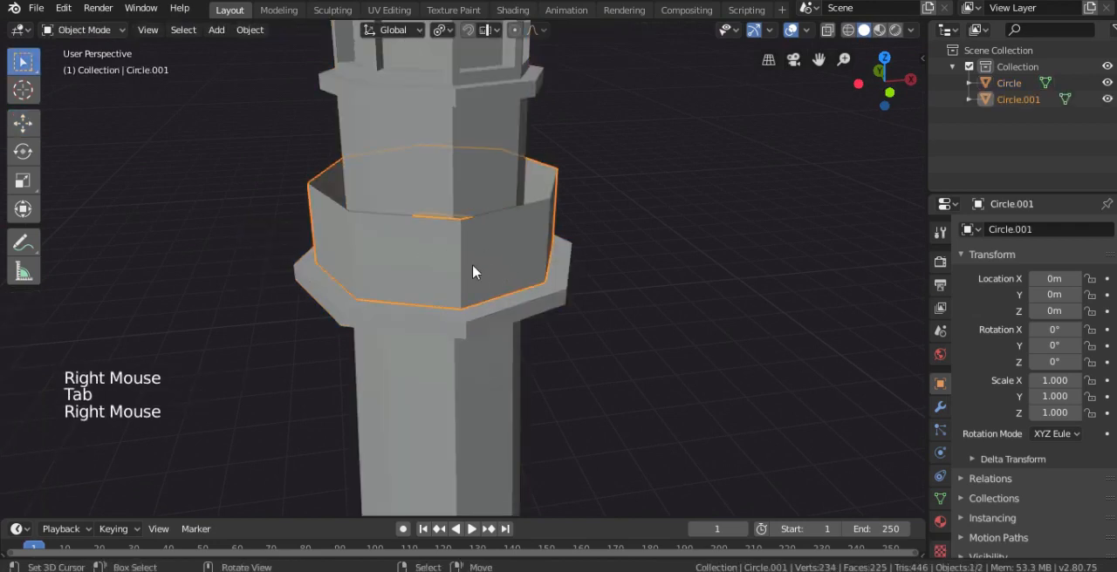
key("Tab")
key("a")
key("w")
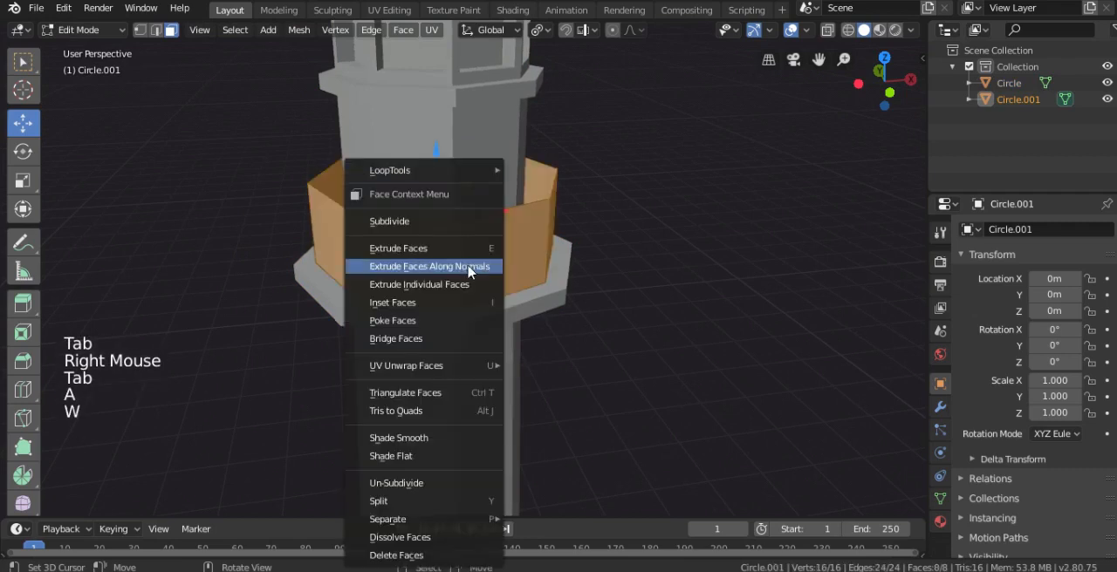
left_click(413, 222)
middle_click_drag(400, 274, 417, 262)
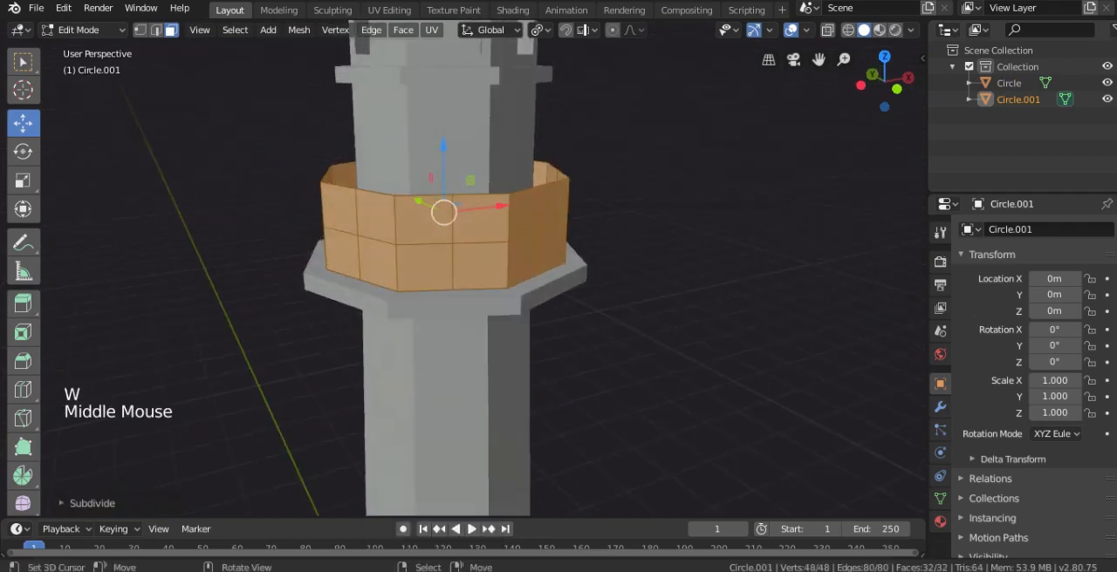
Dissolve the horizontal edge loop halfway up the parapet, keeping the vertical divisions
left_click(139, 30)
right_click(411, 246, "alt")
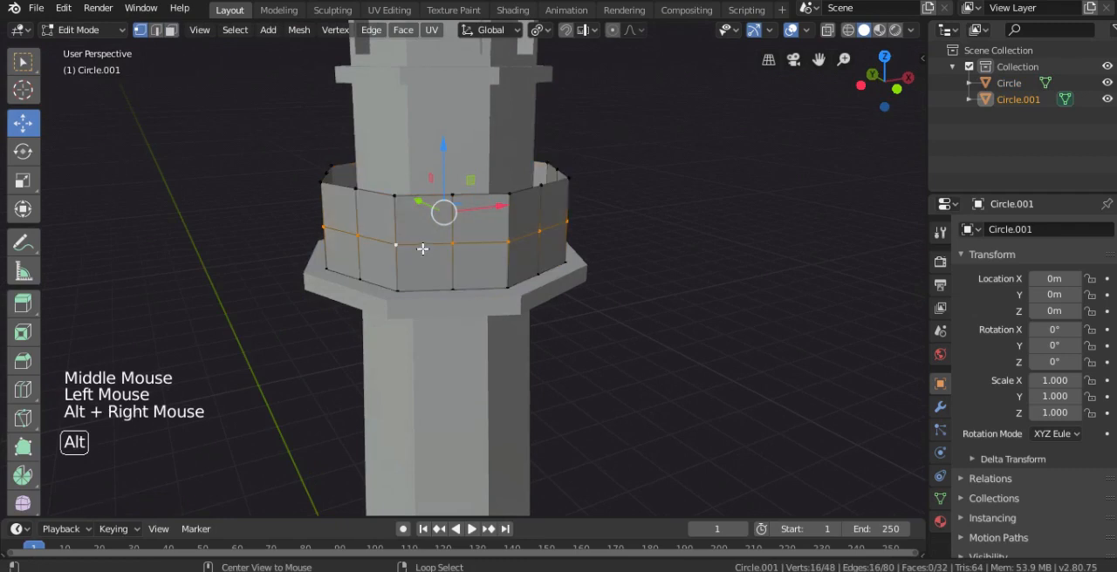
key("x")
left_click(665, 263)
Add a Wireframe modifier to the parapet object to turn it into a railing
key("Tab")
middle_click_drag(498, 256, 957, 395)
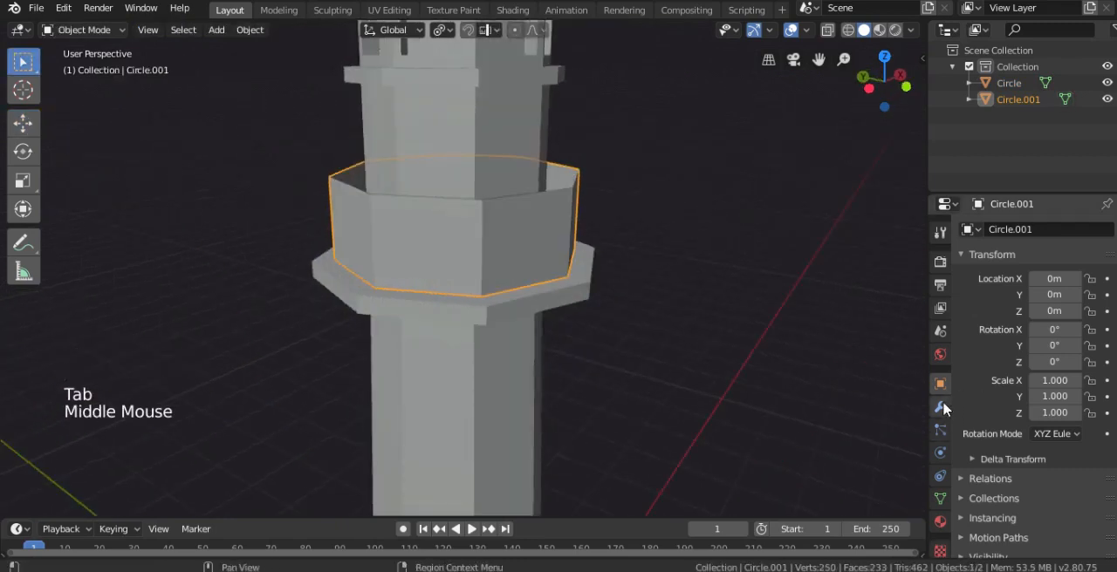
left_click(941, 407)
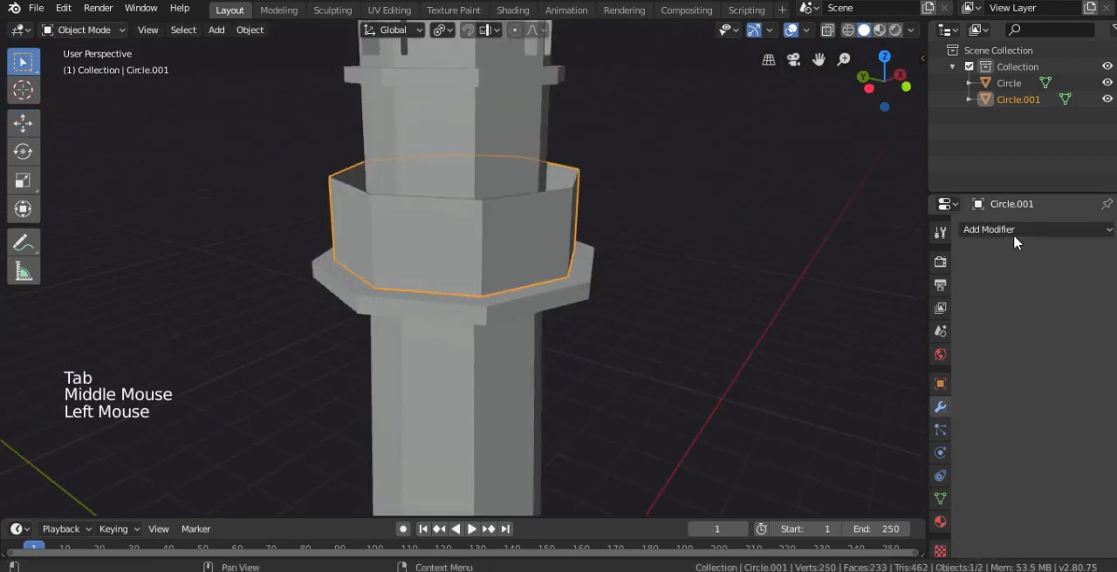
left_click(1012, 231)
left_click(801, 537)
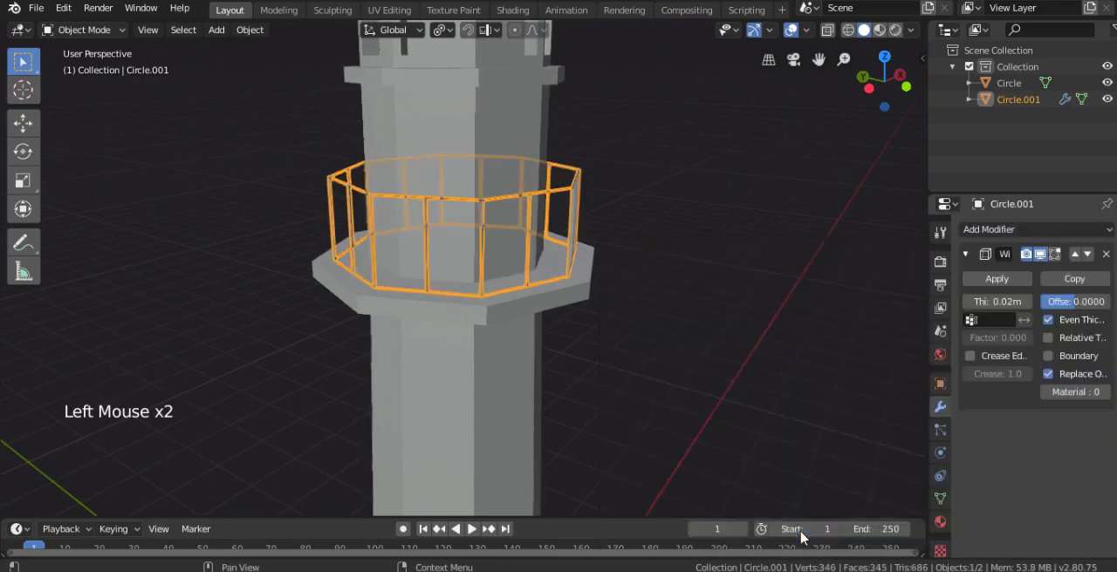
scroll(582, 294, "up", 2)
middle_click_drag(558, 296, 627, 297)
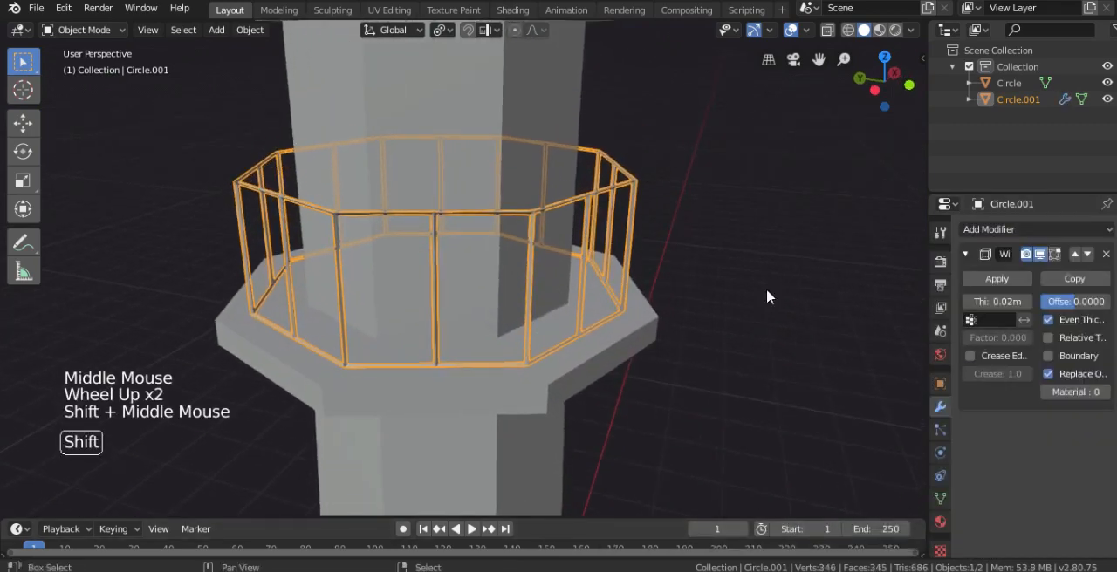
Set the railing's wireframe thickness to 0.066 m, disable Even Thickness and enable Boundary
left_click_drag(995, 301, 1038, 301)
middle_click_drag(496, 249, 448, 291)
scroll(448, 291, "up", 2)
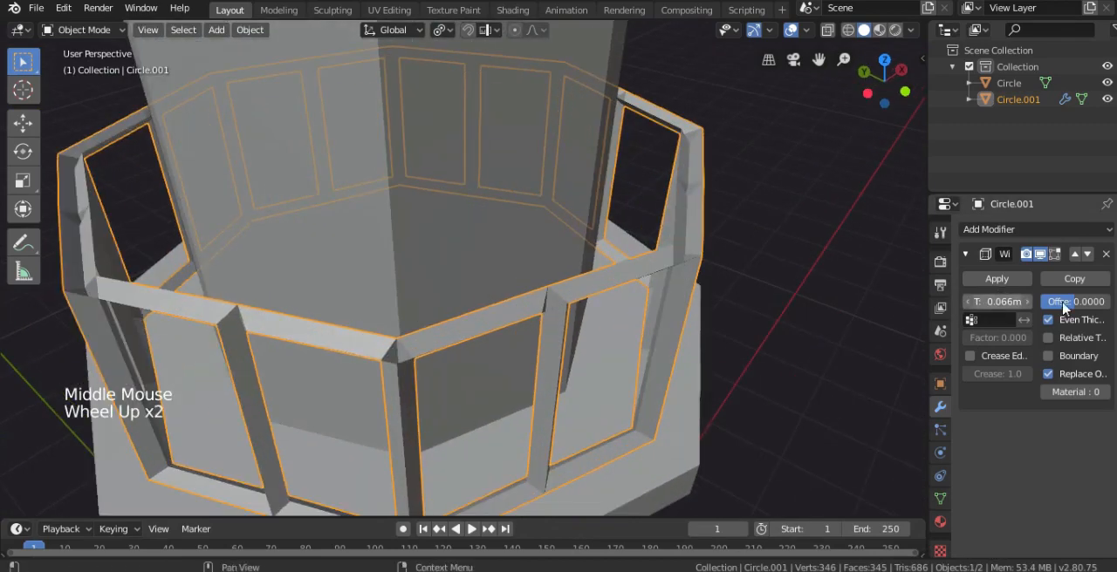
left_click(1057, 323)
left_click(1052, 356)
scroll(419, 282, "down", 1)
scroll(419, 282, "down", 2)
middle_click_drag(419, 282, 533, 292)
scroll(429, 227, "down", 1)
Edit the tower mesh and cut four evenly spaced edge loops around the long shaft below the gallery
scroll(519, 224, "down", 4)
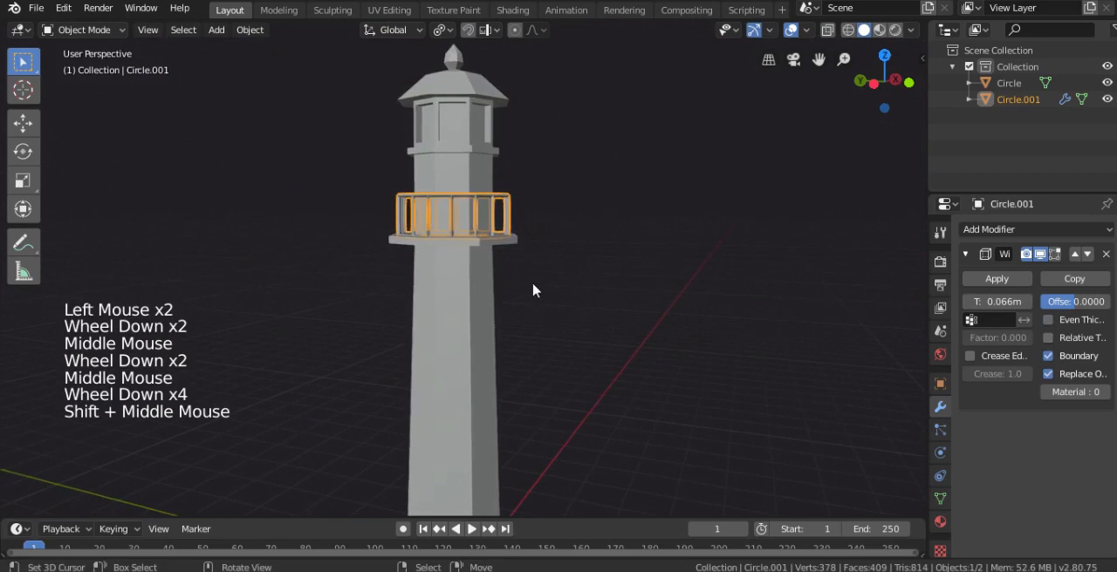
scroll(515, 323, "down", 2)
key("KP_1")
middle_click_drag(504, 353, 468, 286, "shift")
scroll(469, 286, "down", 1, "shift")
right_click(469, 286)
key("Tab")
middle_click_drag(519, 257, 451, 286)
scroll(451, 286, "up", 1)
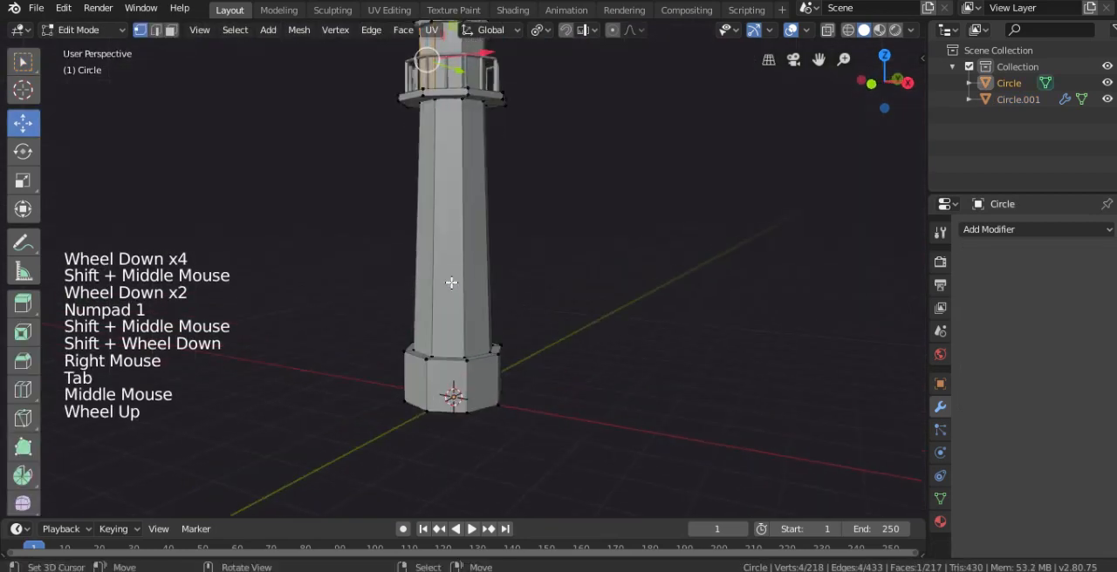
key("ctrl+r")
scroll(458, 261, "up", 1)
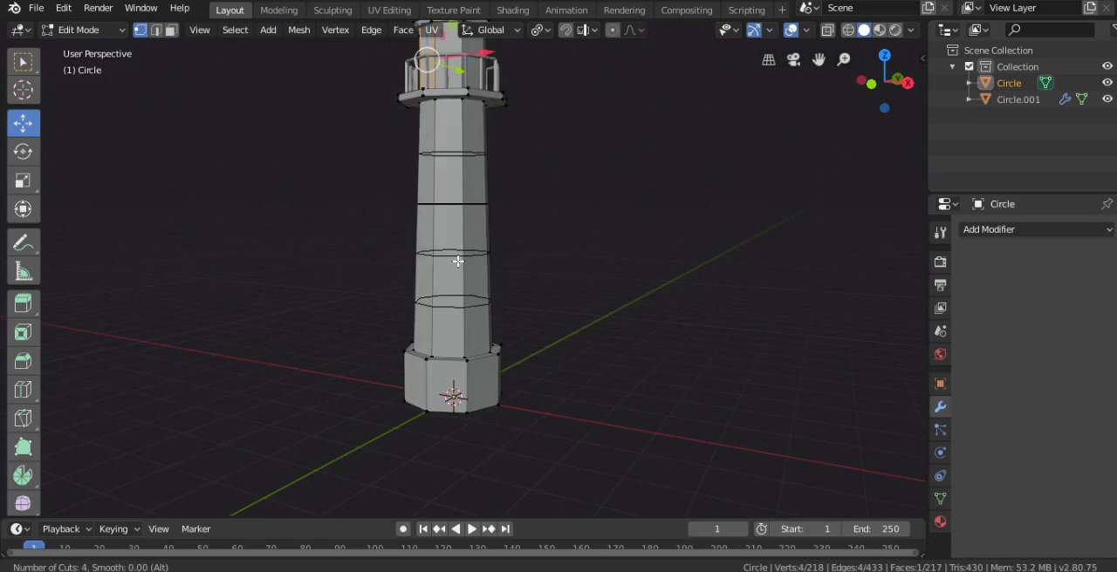
left_click(460, 262)
Select the faces of the second and fourth shaft segments on one side of the tower as window positions
middle_click_drag(460, 262, 52, 36)
scroll(526, 283, "up", 2)
key("KP_1")
left_click(172, 29)
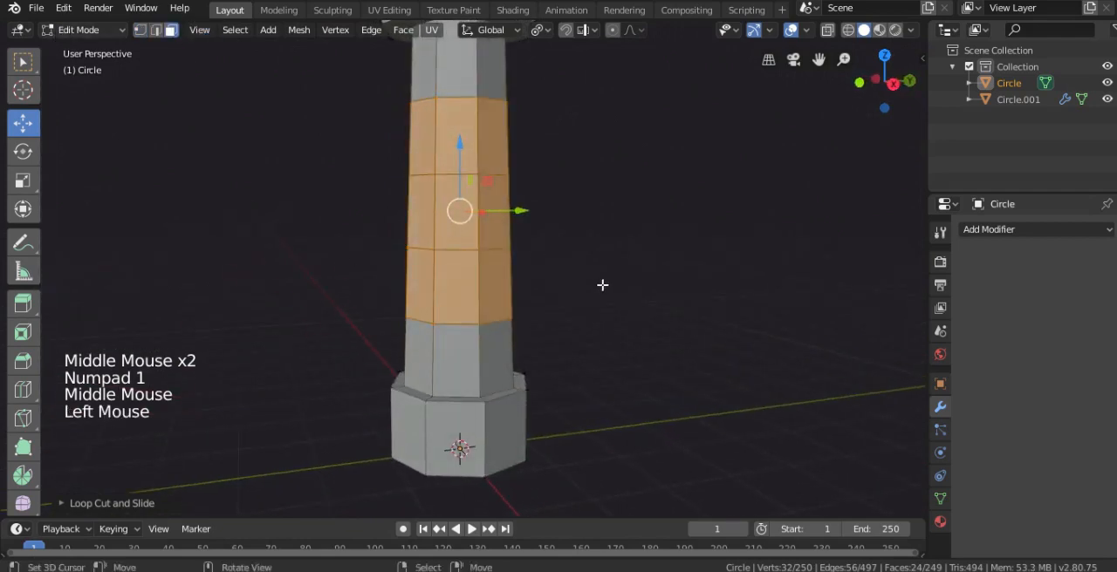
middle_click_drag(603, 284, 488, 288)
right_click(481, 288)
right_click(480, 139, "shift")
scroll(417, 219, "down", 3)
middle_click_drag(417, 219, 379, 215)
Add the matching second and fourth segment faces on the opposite side of the shaft to the selection
key("KP_7")
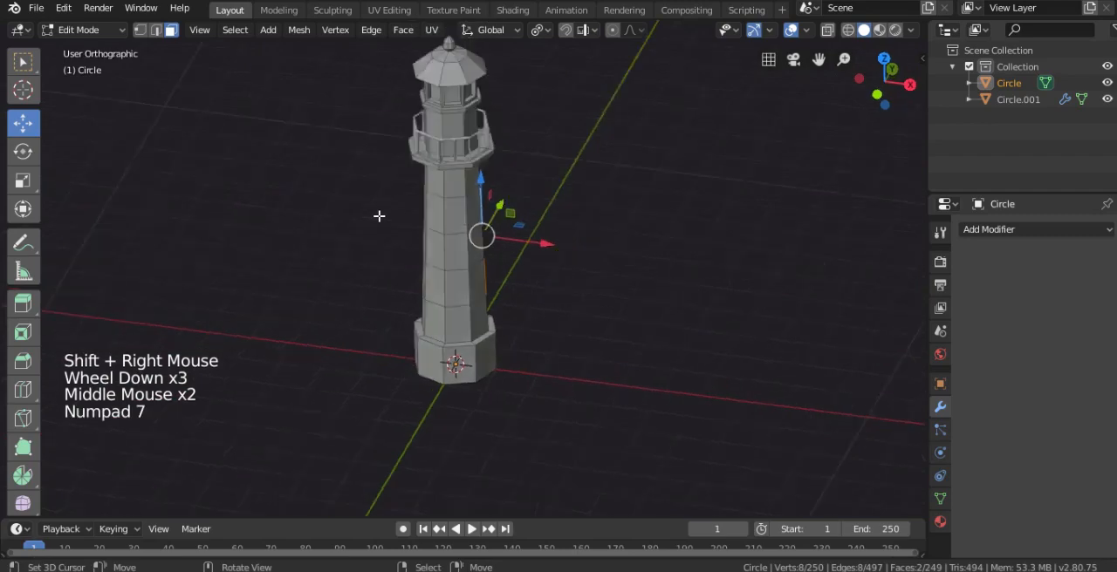
key("alt+z")
scroll(497, 252, "up", 4)
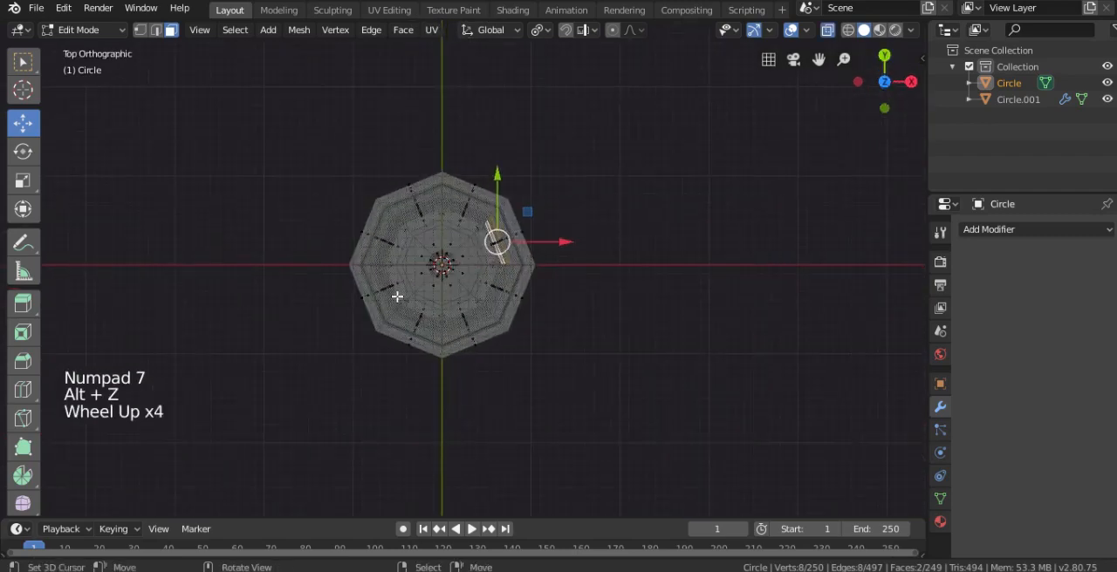
middle_click_drag(447, 264, 397, 139)
key("alt+z")
right_click(402, 144, "shift")
right_click(405, 307, "shift")
scroll(506, 289, "down", 4)
middle_click_drag(506, 289, 568, 227)
scroll(689, 244, "up", 2)
scroll(568, 227, "up", 2)
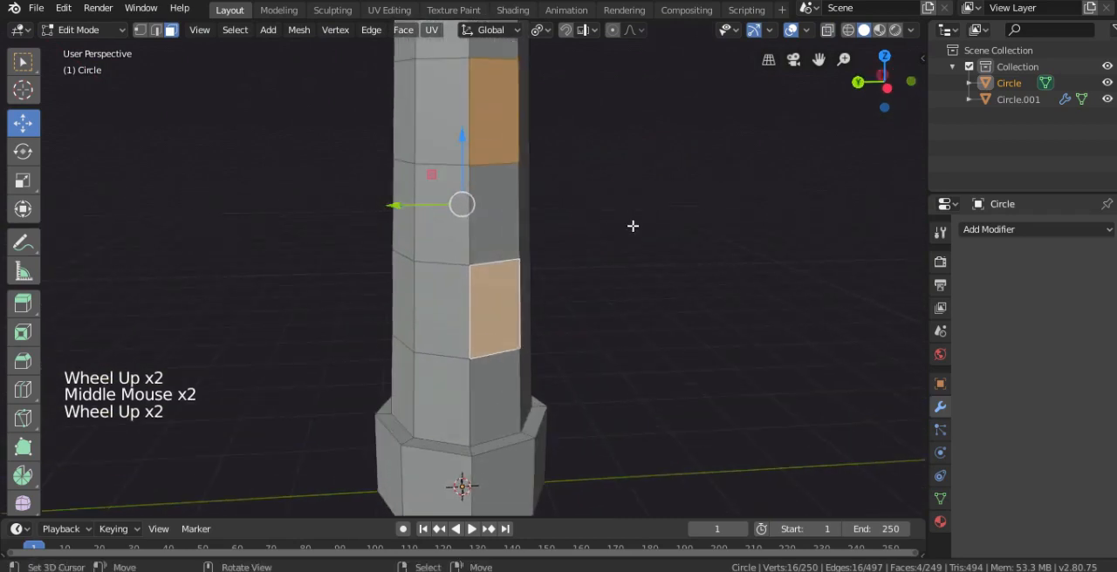
Extrude the four window faces individually in place and scale them down within their shaft segments
key("alt+e")
left_click(636, 225)
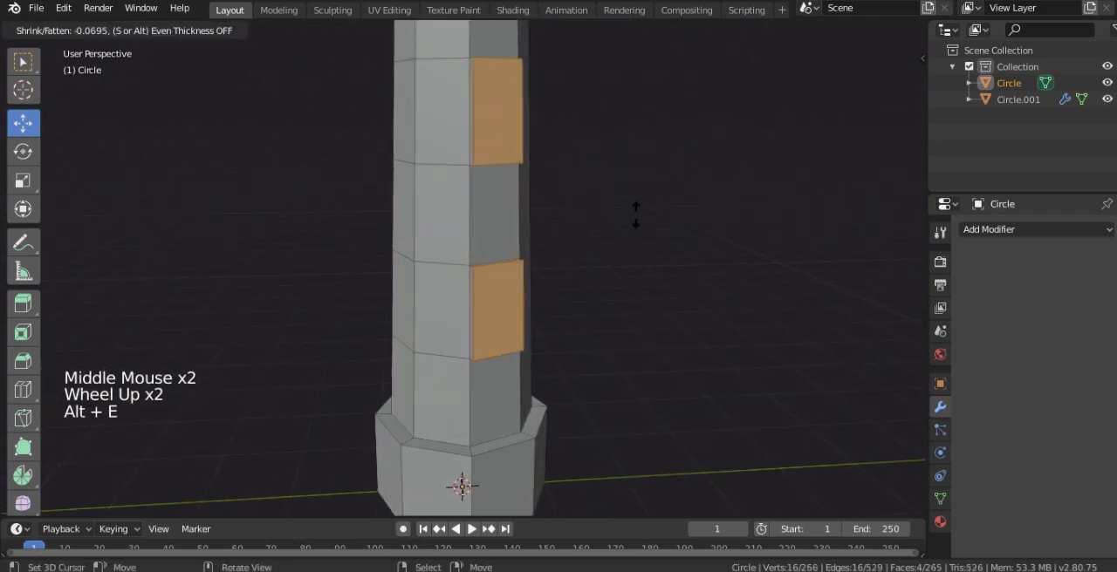
right_click(624, 174)
middle_click_drag(624, 174, 601, 236, "shift")
key("s")
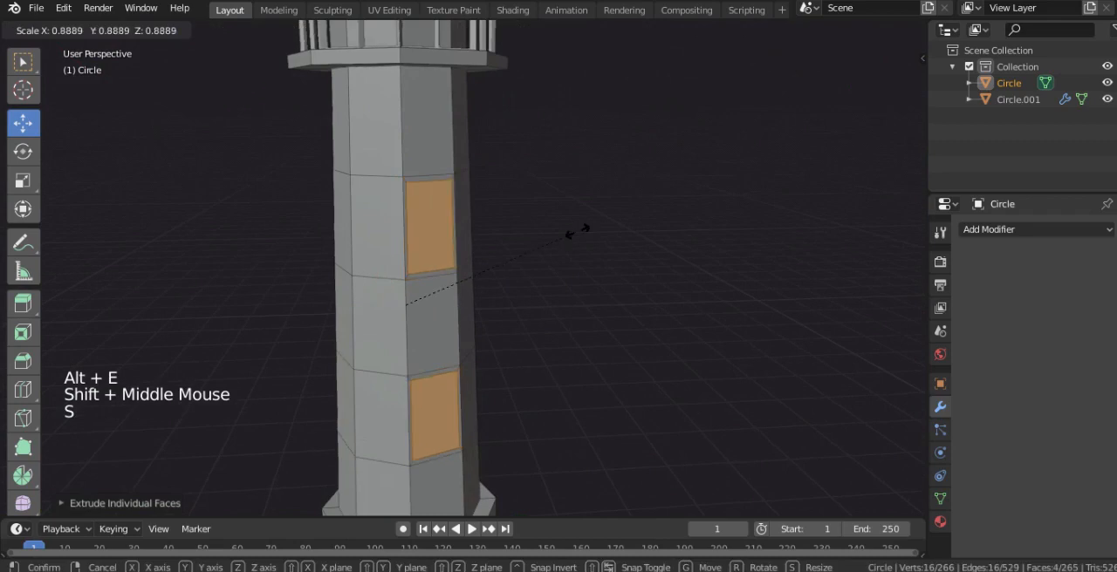
left_click(527, 239)
middle_click_drag(506, 277, 526, 228, "shift")
scroll(525, 228, "up", 2)
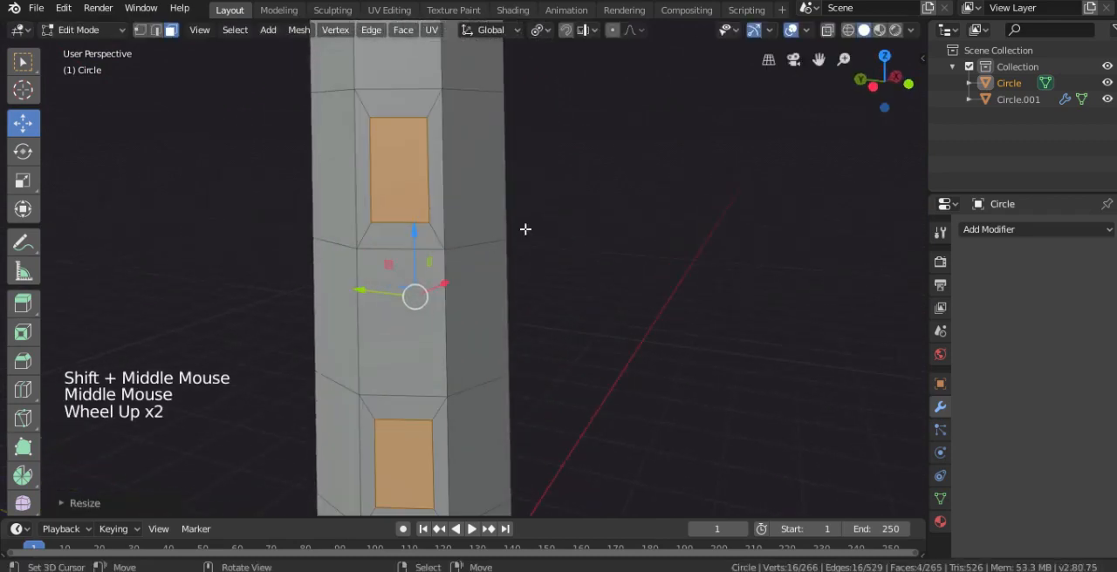
Extrude the window faces individually in place again, shrink them slightly and adjust their Z scale to leave thin frames
key("alt+e")
left_click(525, 228)
left_click(512, 229)
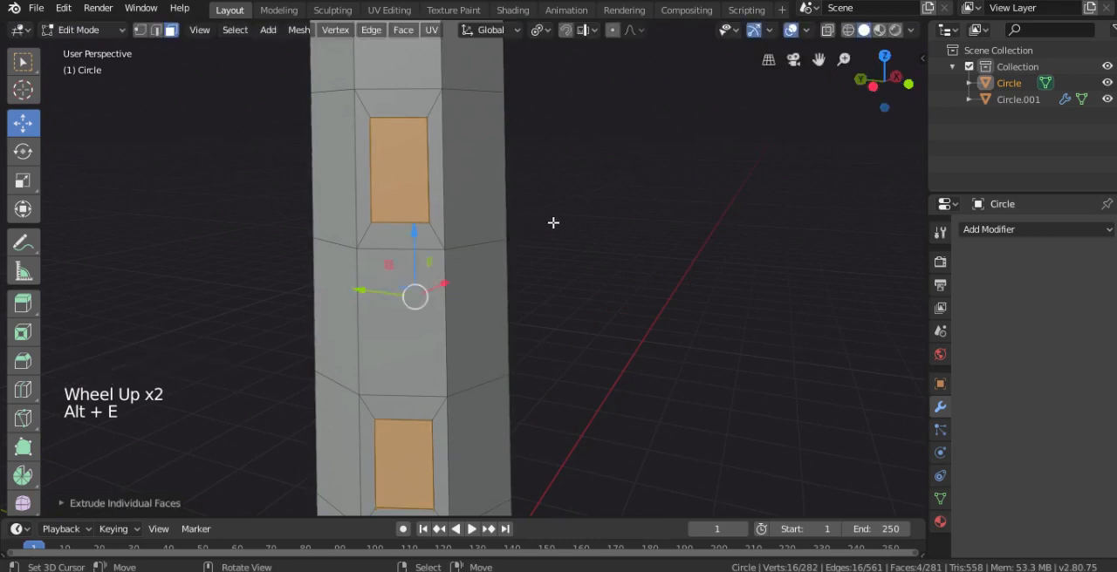
key("s")
left_click(521, 227)
key("s")
key("z")
left_click(532, 229)
middle_click_drag(457, 239, 510, 258)
scroll(510, 259, "up", 1)
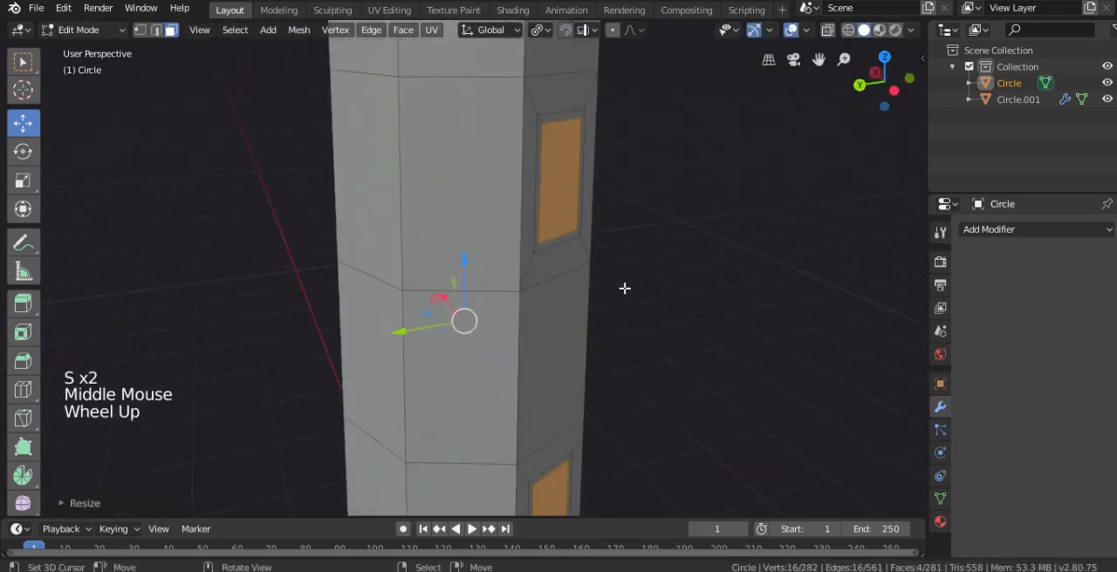
Extrude the four window panes individually inward to recess them into the shaft
left_click(540, 30)
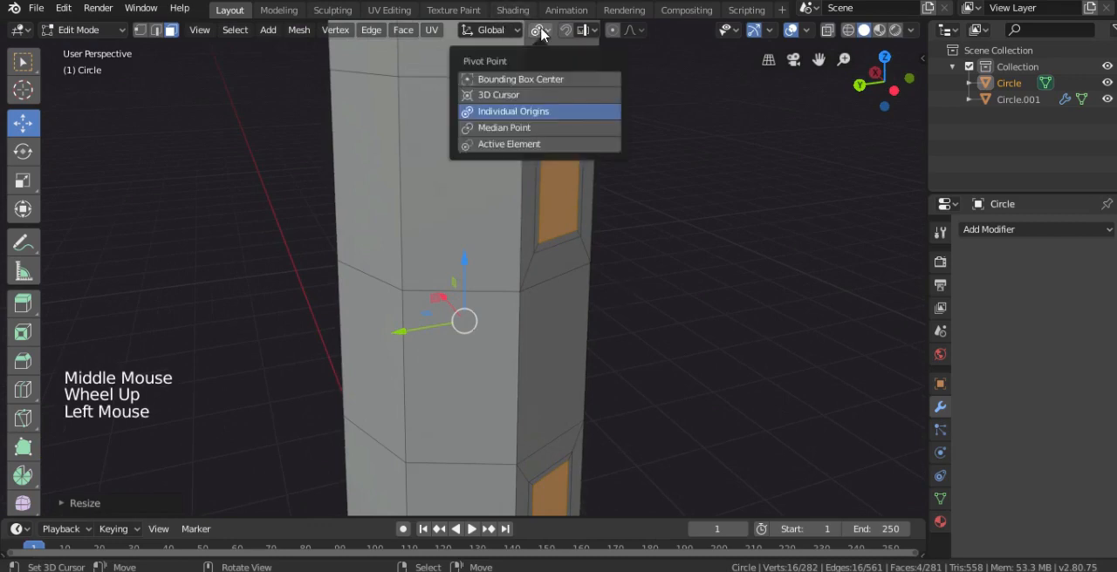
left_click(537, 32)
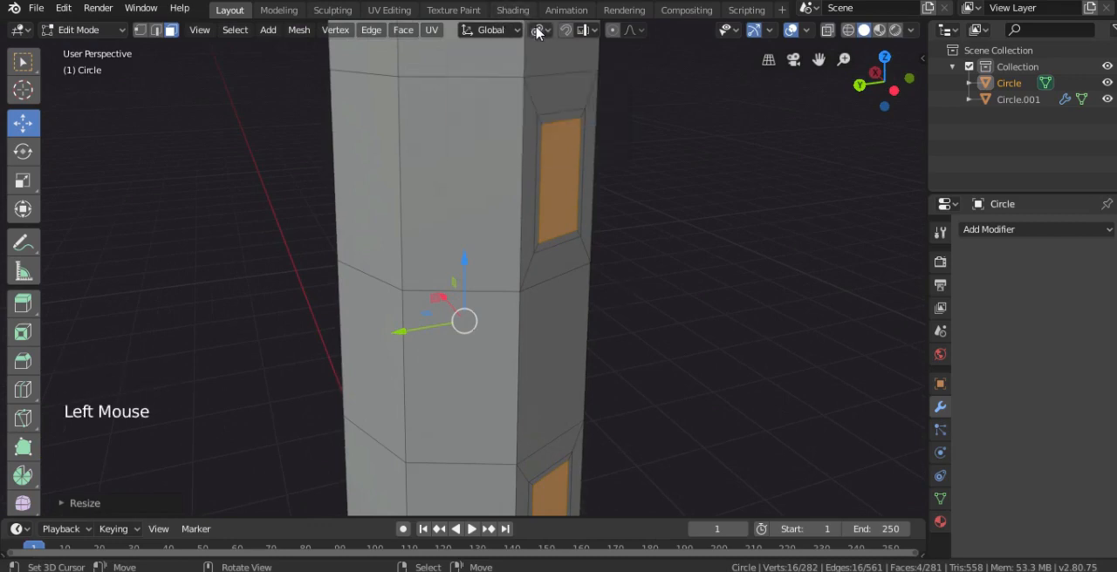
key("alt+e")
left_click(663, 249)
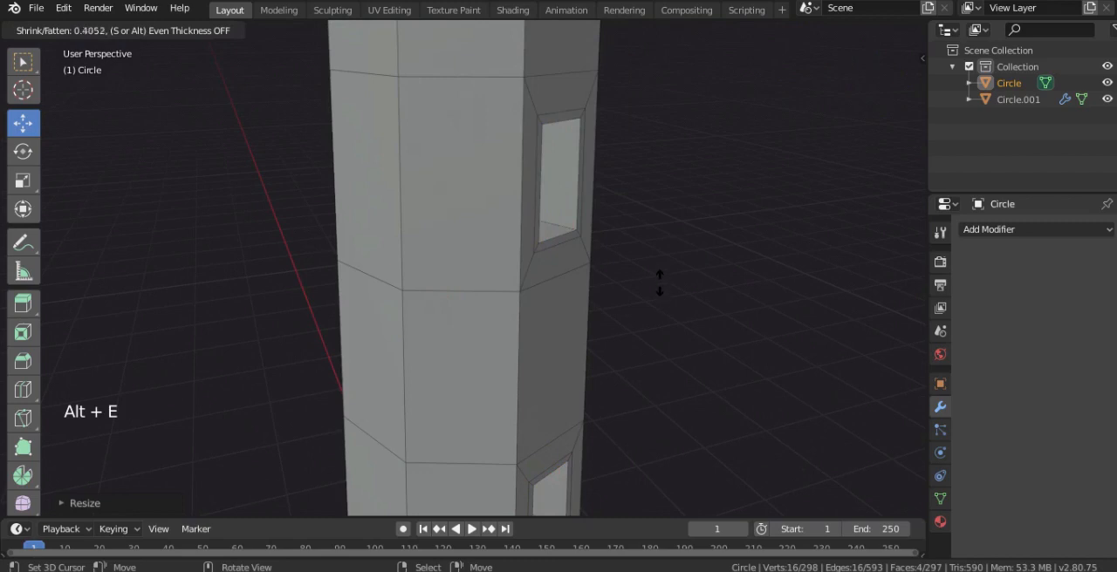
left_click(663, 260)
middle_click_drag(663, 261, 537, 154)
Select the thin frame face loops around the upper and lower windows on both sides of the shaft
right_click(515, 113, "alt")
middle_click_drag(544, 294, 517, 240, "shift")
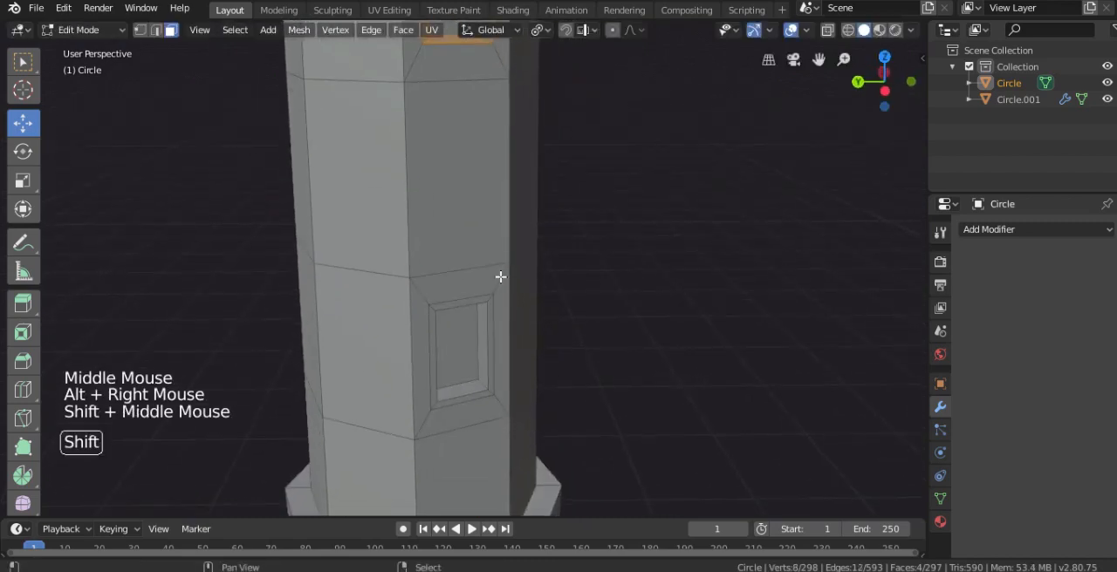
right_click(487, 308, "alt+shift")
scroll(324, 218, "down", 2)
scroll(436, 220, "down", 1)
middle_click_drag(324, 217, 535, 234)
scroll(536, 234, "up", 2)
right_click(556, 192, "alt+shift")
middle_click_drag(556, 192, 504, 263, "shift")
right_click(518, 251, "alt+shift")
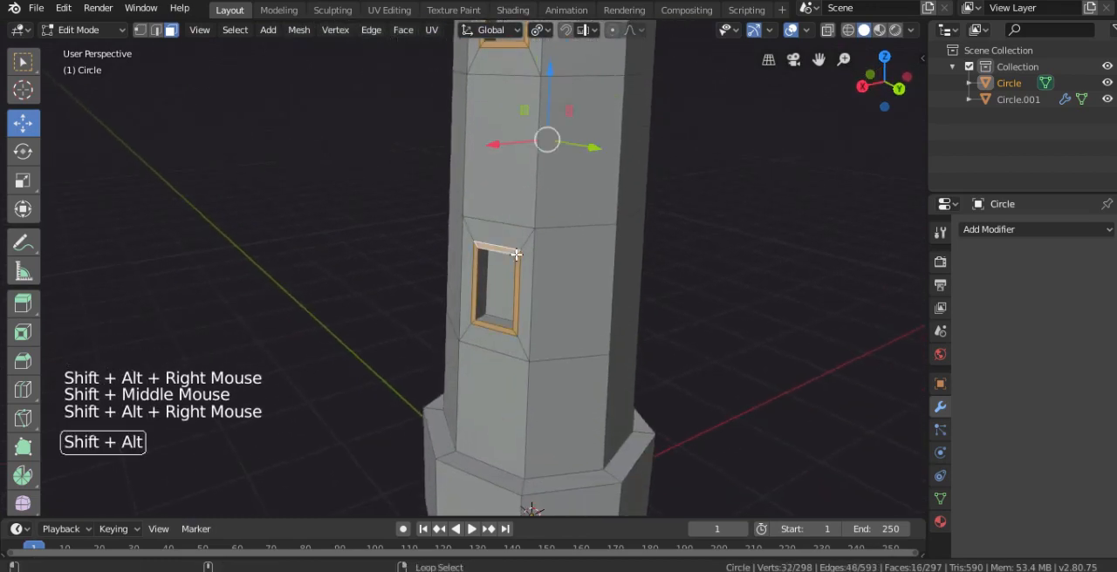
Try to extrude the selected window frame faces individually, and undo the extrusion
scroll(681, 204, "down", 3)
middle_click_drag(681, 204, 519, 217)
scroll(518, 217, "up", 3)
scroll(587, 219, "down", 1)
scroll(586, 219, "down", 2)
middle_click_drag(586, 219, 574, 247, "shift")
key("alt+e")
left_click(574, 250)
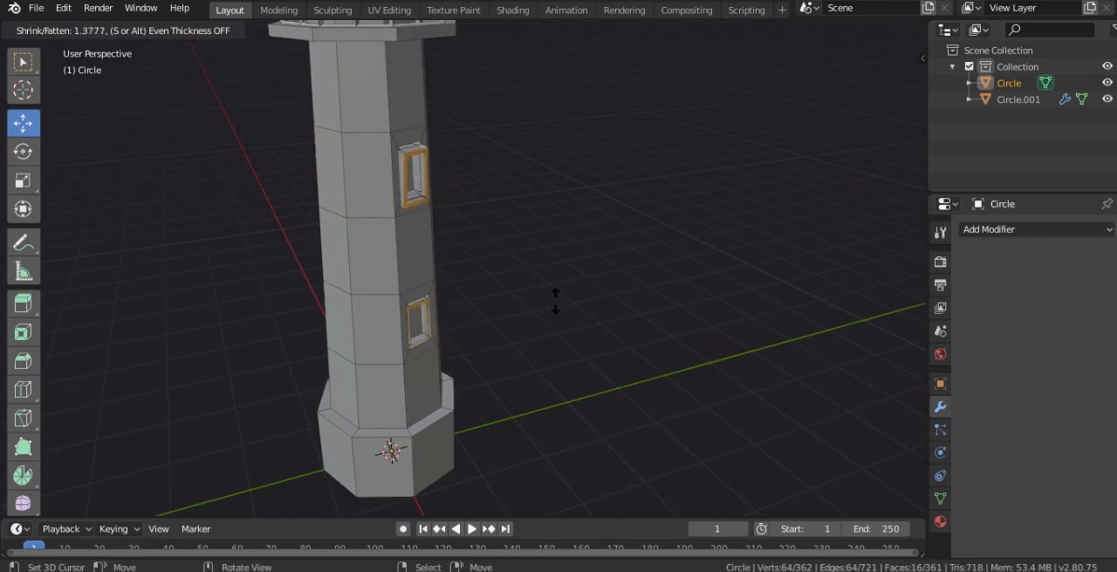
middle_click_drag(556, 300, 442, 217)
scroll(404, 102, "up", 2)
middle_click_drag(404, 102, 537, 336, "shift")
key("ctrl+z")
Add the missing lower window's frame loop to the selection and extrude all window frames individually outward by about 0.06 m
scroll(428, 280, "down", 2)
key("alt+z")
scroll(398, 325, "up", 1)
scroll(398, 326, "up", 2)
key("alt+z")
scroll(542, 330, "up", 2)
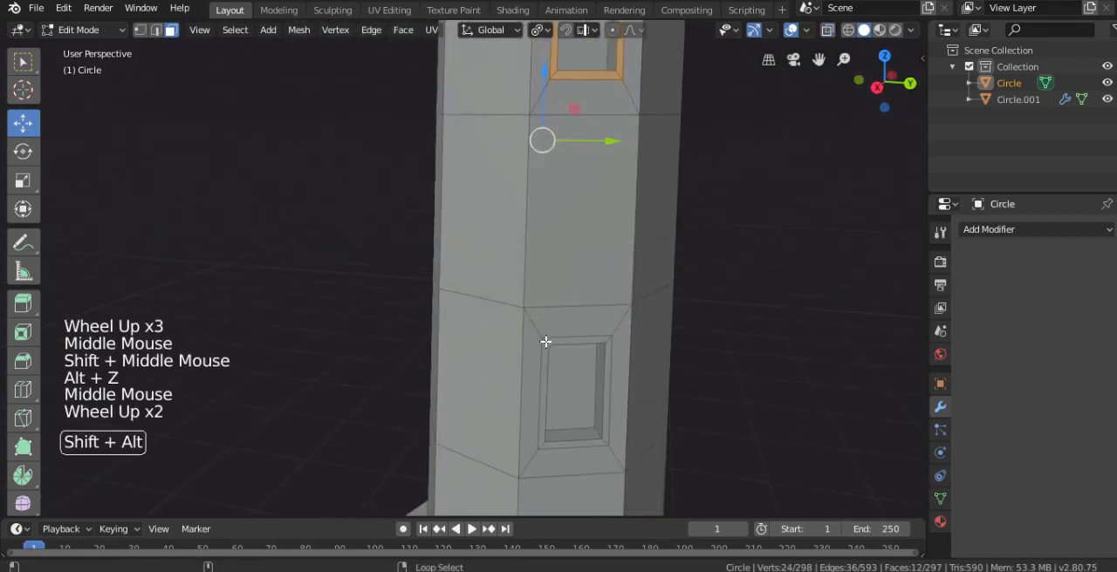
right_click(546, 342, "alt+shift")
scroll(462, 174, "down", 2)
middle_click_drag(462, 174, 532, 227, "shift")
middle_click_drag(533, 227, 616, 299)
scroll(562, 260, "down", 1)
key("alt+e")
left_click(616, 302)
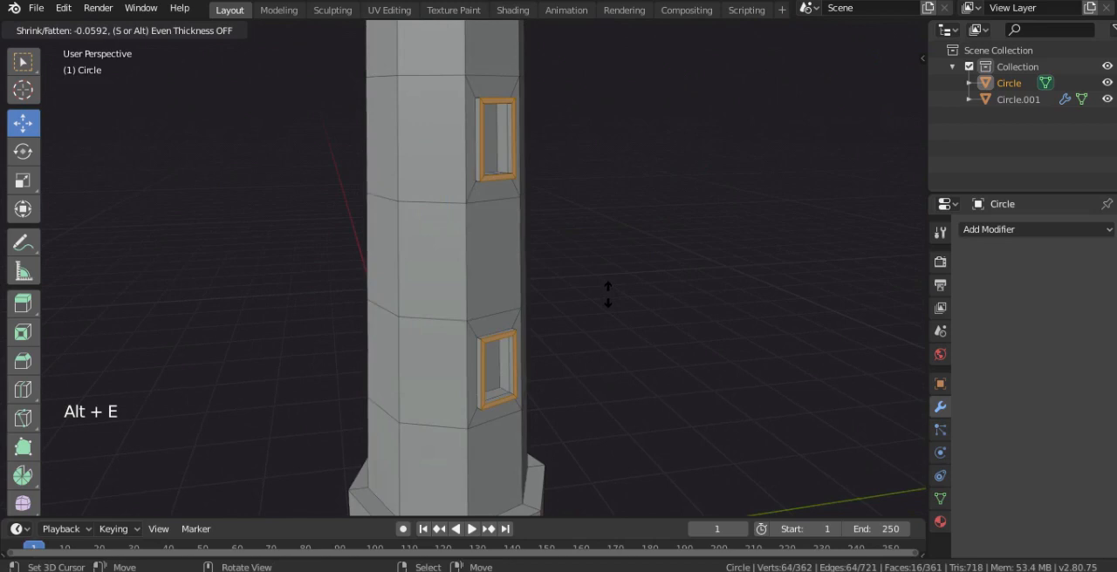
left_click(608, 292)
Inspect the whole tower and open its material properties
middle_click_drag(608, 292, 942, 316)
key("Tab")
scroll(650, 234, "down", 2)
scroll(620, 234, "down", 3)
key("Tab")
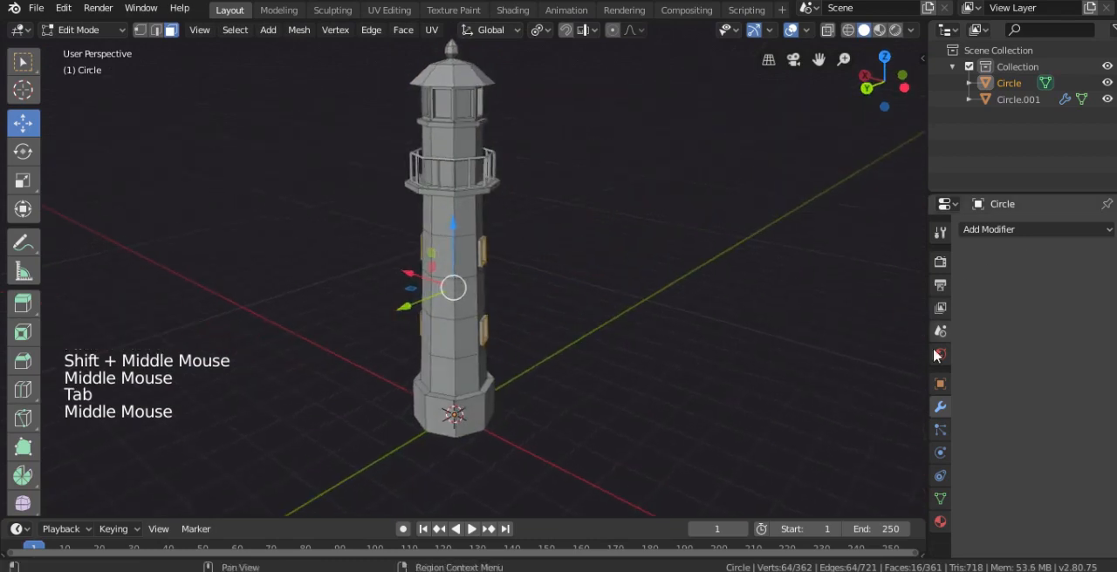
left_click(940, 522)
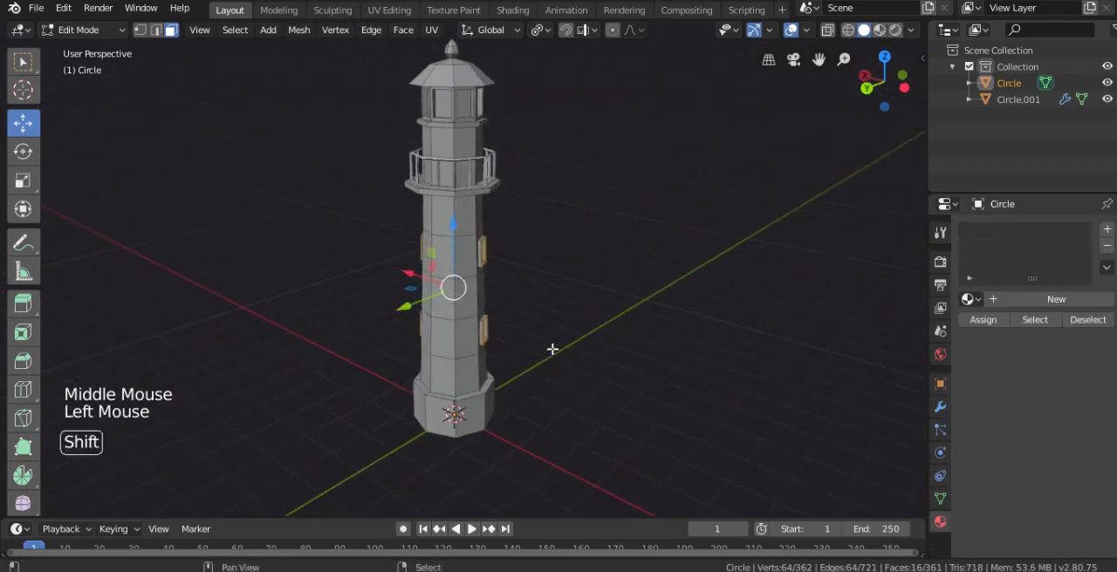
middle_click_drag(946, 471, 524, 357, "shift")
Leave mesh editing and add a new mesh circle at the centre of the tower's base in front view
key("Tab")
scroll(474, 330, "down", 2)
key("KP_1")
middle_click_drag(473, 330, 500, 310, "shift")
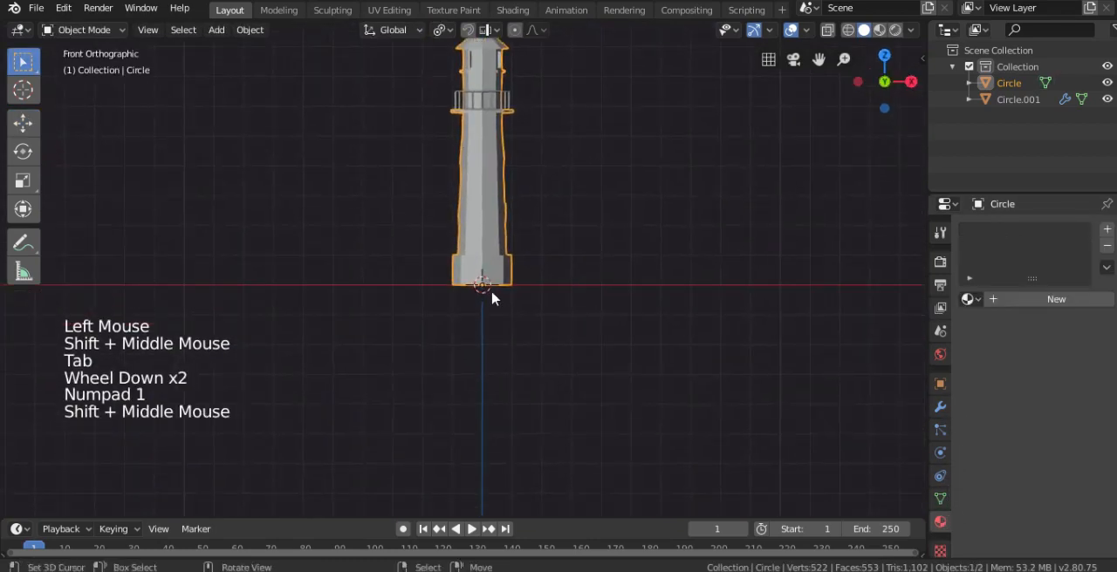
key("shift+a")
mouse_move(450, 260)
left_click(562, 293)
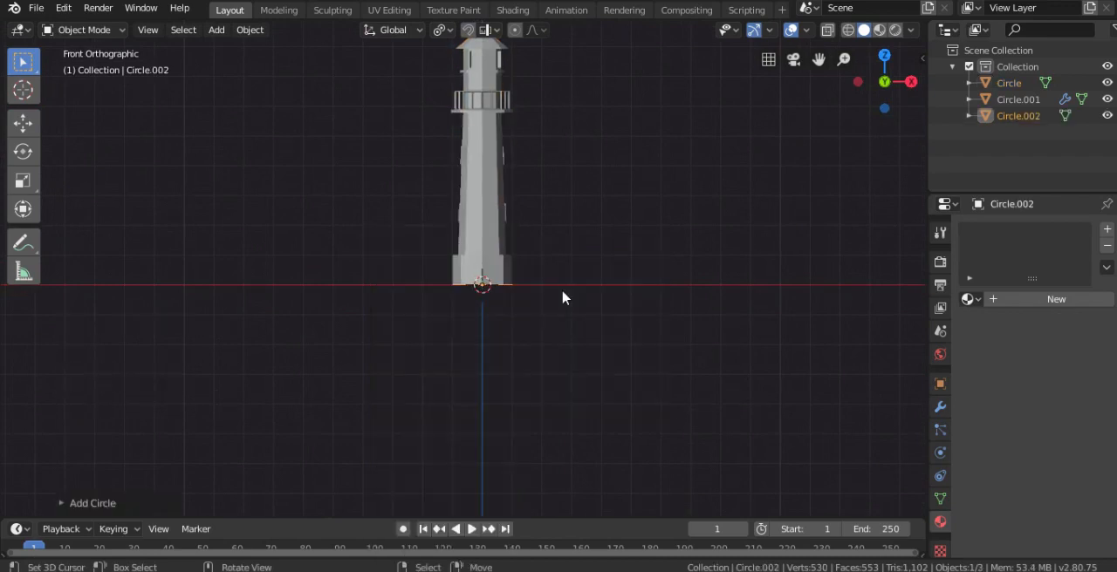
Enter mesh editing on the new circle, use the Median Point pivot and scale it to about three times the tower base's width
scroll(519, 320, "up", 2)
middle_click_drag(489, 290, 562, 328)
key("Tab")
middle_click_drag(563, 328, 550, 292, "shift")
scroll(550, 292, "up", 2)
key("s")
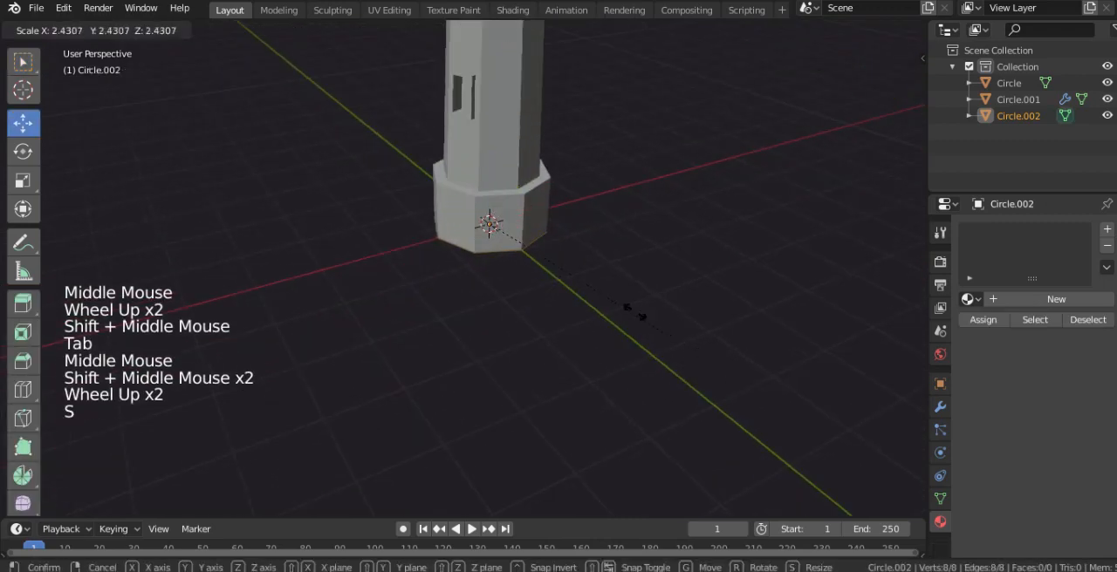
left_click(634, 312)
left_click(541, 31)
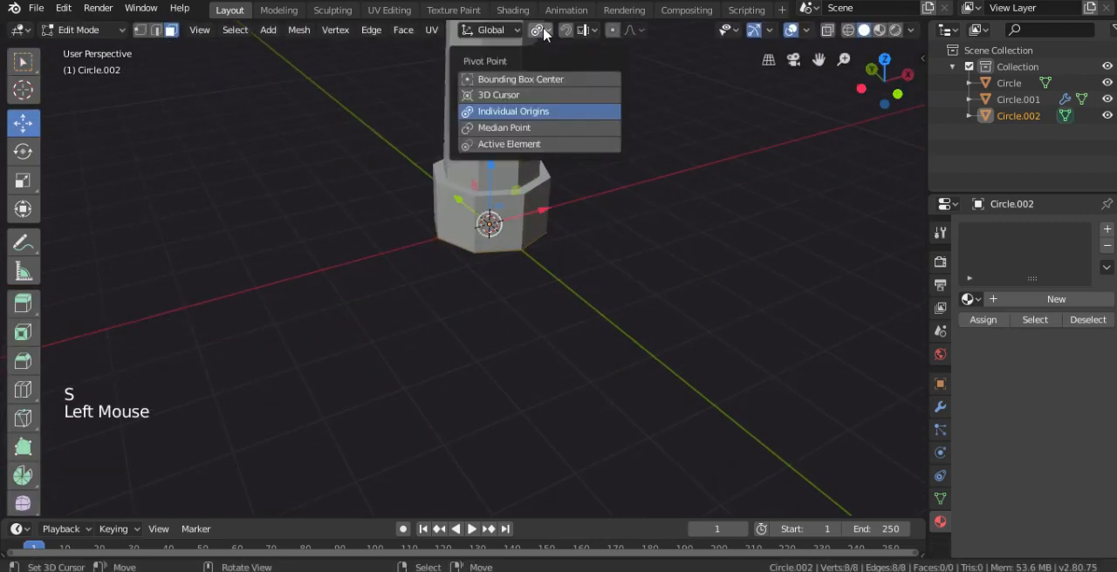
left_click(518, 128)
key("s")
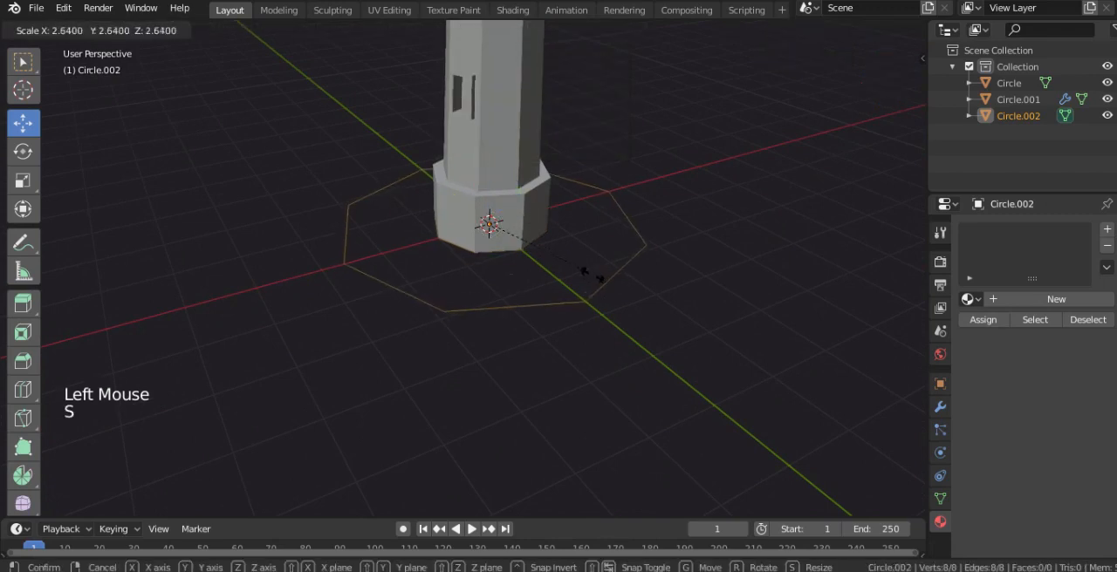
middle_click(628, 285)
scroll(540, 280, "up", 2)
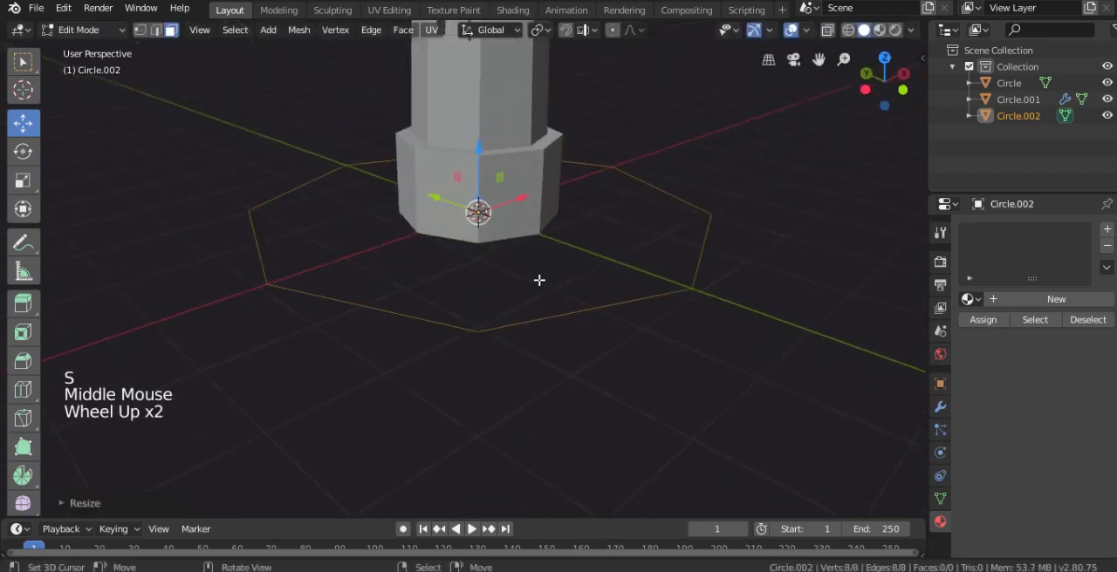
In vertex mode, extrude the circle slightly upward and scale the upper loop in to about 0.97 to form a sloped rim
left_click(139, 30)
key("KP_1")
middle_click_drag(367, 220, 459, 259)
scroll(515, 250, "up", 1)
key("e")
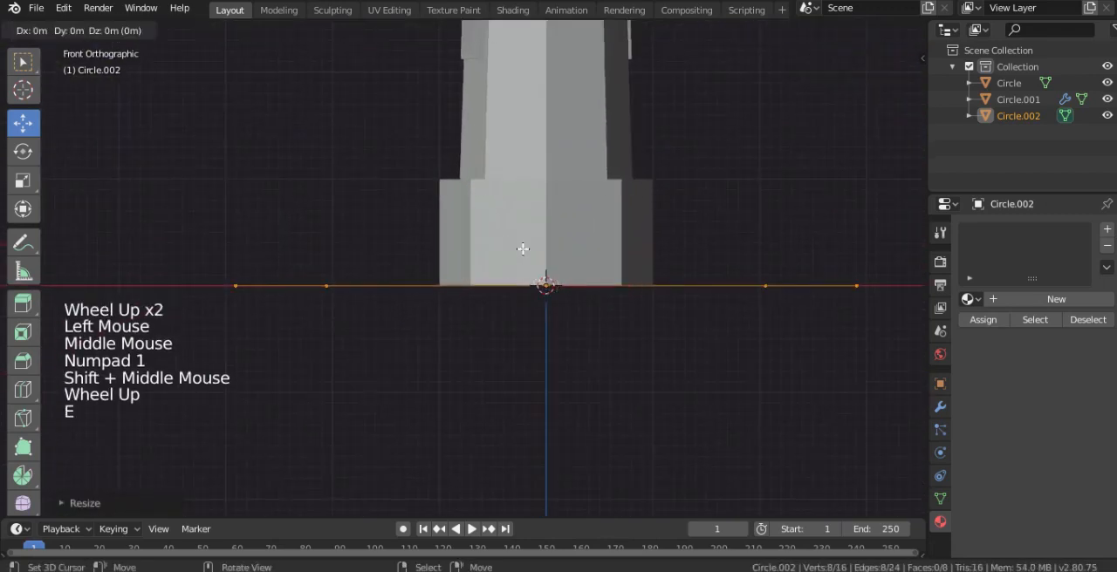
right_click(523, 249)
left_click_drag(544, 233, 546, 222, "ctrl")
key("s")
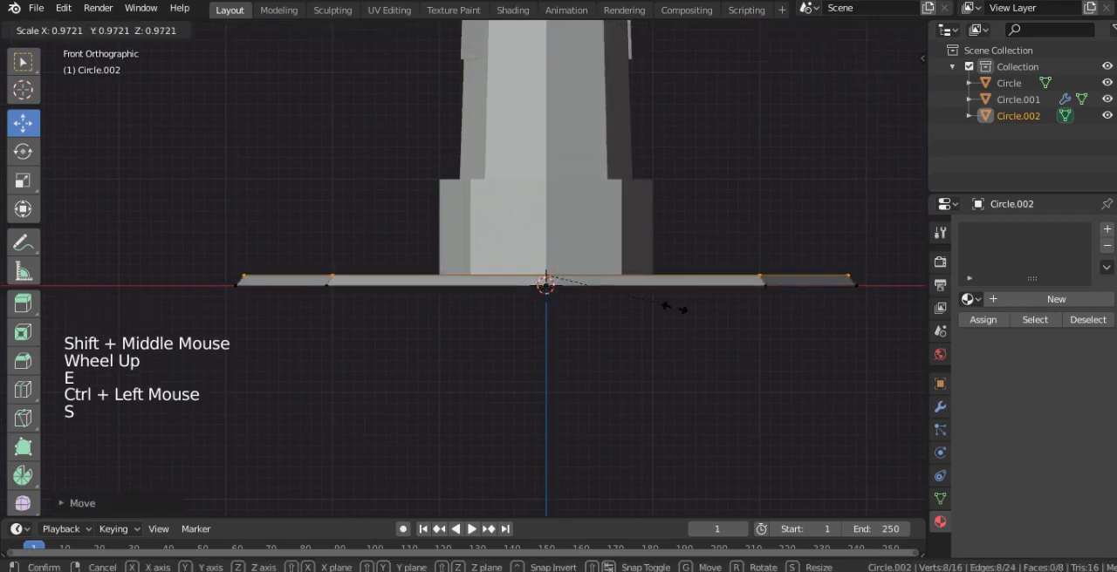
left_click(672, 309)
Extrude the rim's upper loop inward toward the tower and raise the new loop slightly
middle_click_drag(671, 309, 655, 332)
scroll(656, 331, "up", 1)
key("e")
right_click(716, 354)
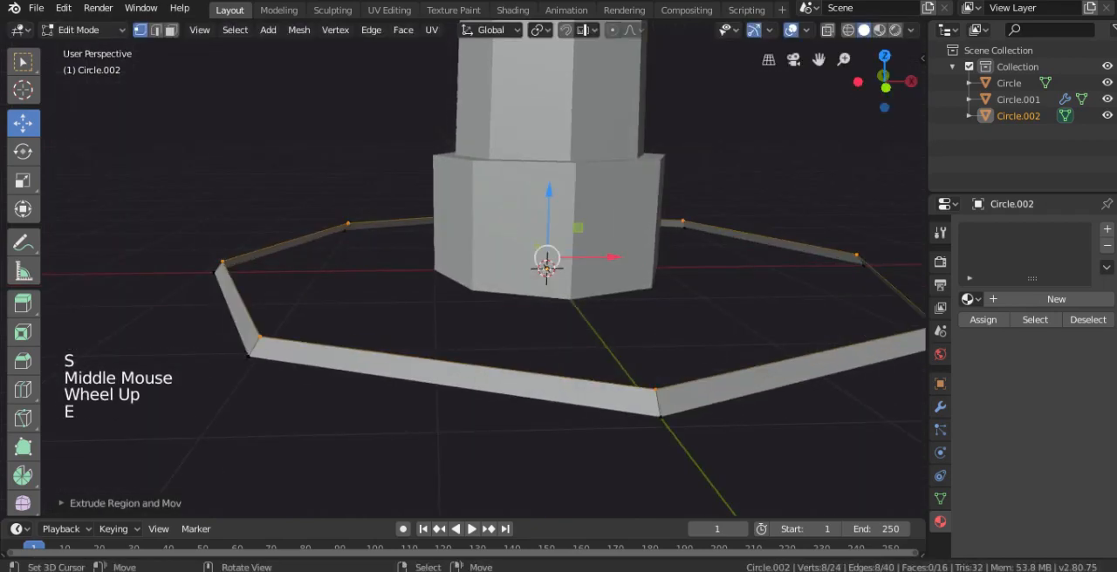
key("s")
left_click(676, 341)
left_click_drag(548, 216, 548, 209)
Extrude the inner loop inward twice until it reaches beneath the tower base, and merge it at the centre
key("e")
key("s")
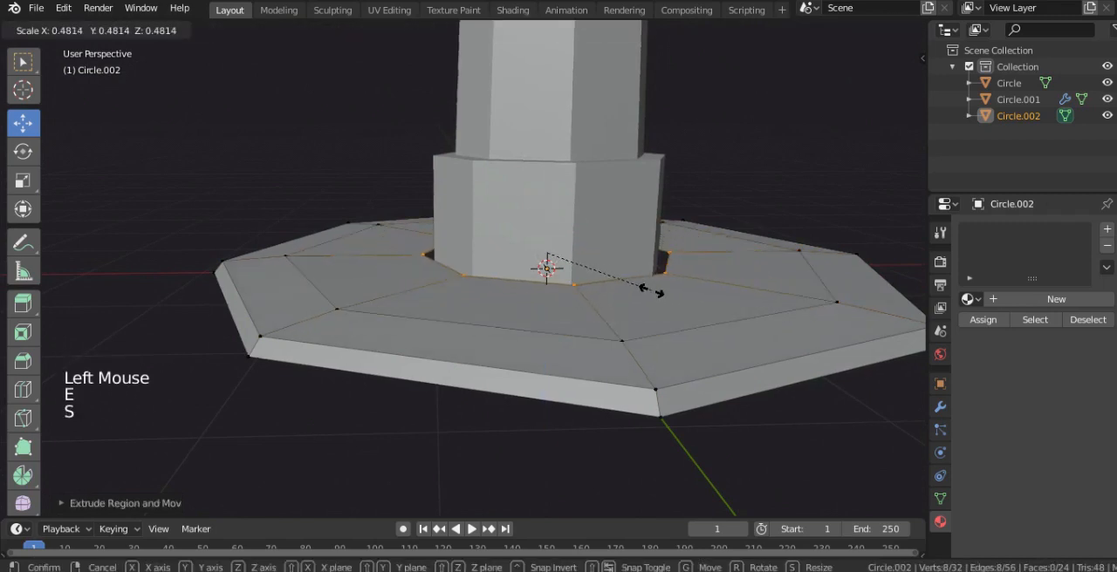
left_click(656, 289)
key("e")
key("s")
left_click(604, 276)
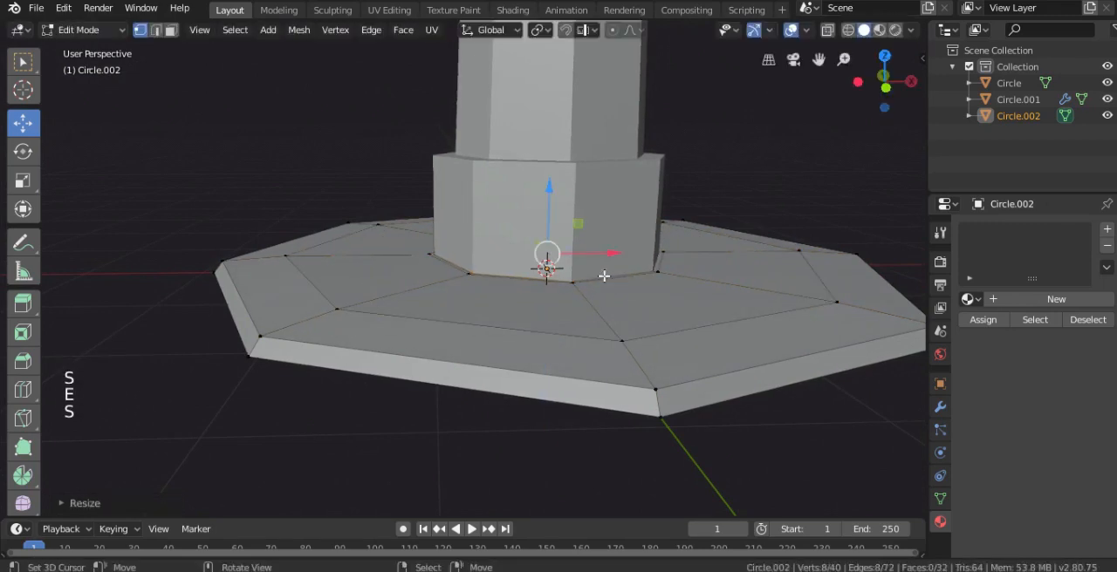
key("alt+m")
left_click(603, 279)
Select the platform's lowest outer edge loop in front view, extrude it straight down and scale it in slightly
key("Tab")
scroll(594, 281, "down", 3)
middle_click_drag(588, 282, 602, 252)
key("KP_1")
key("Tab")
right_click(603, 284, "alt")
scroll(603, 284, "down", 2)
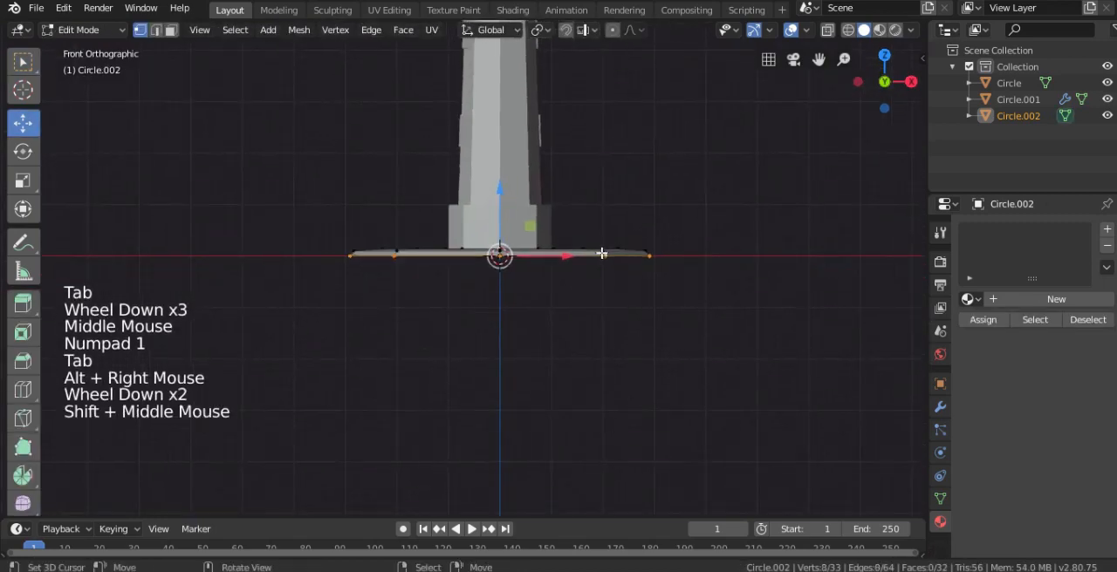
key("e")
left_click(743, 316, "ctrl")
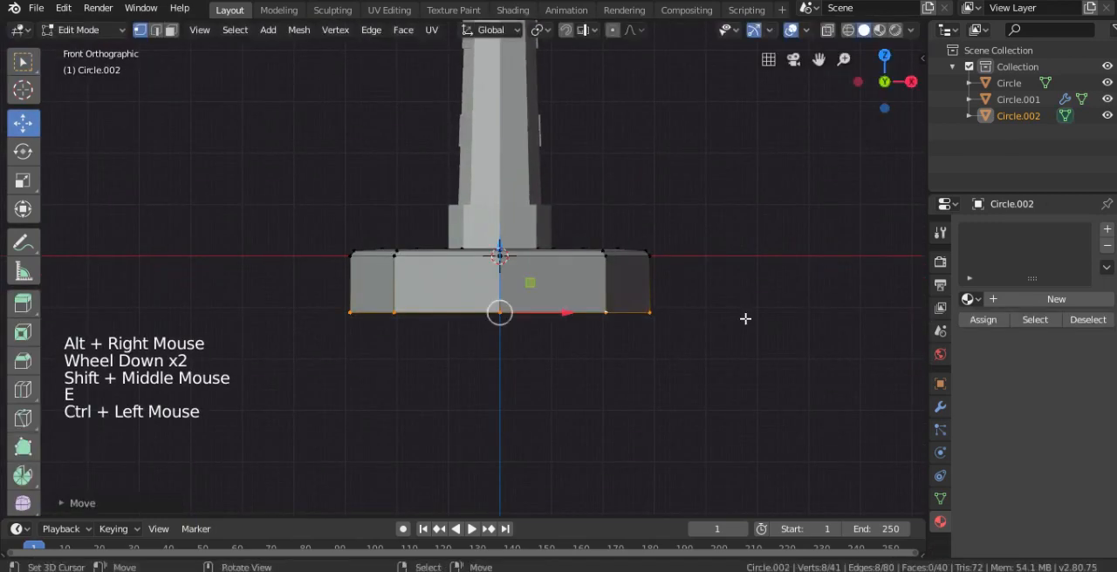
key("s")
Extrude the lower loop down again by about 0.8 m and scale it in to narrow the rock's underside
left_click(497, 295)
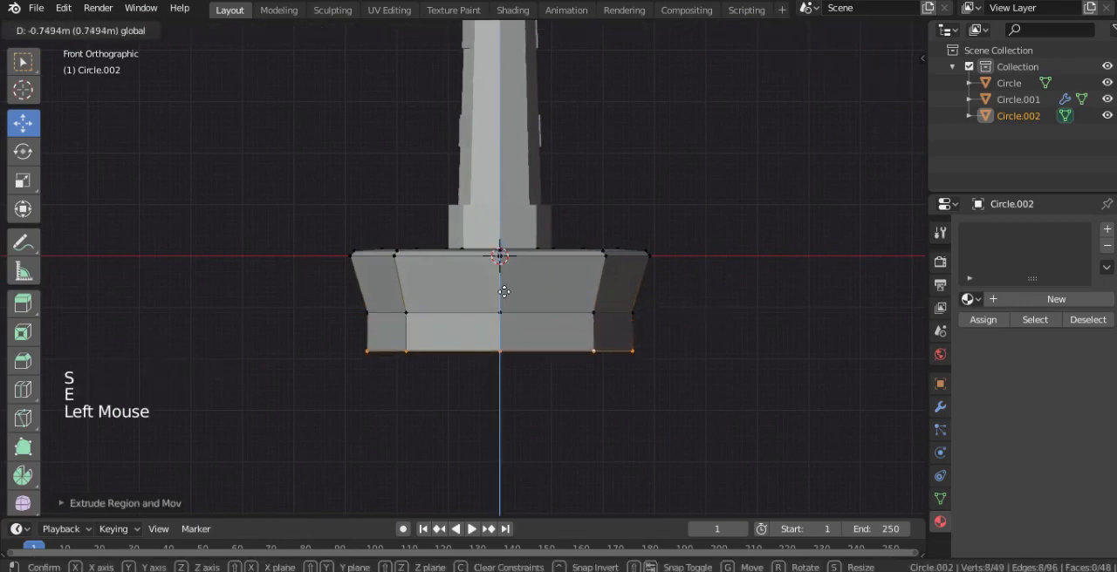
key("s")
left_click(579, 367)
Fill the open underside with a face and knife-cut it twice between opposite corners so the cuts cross at the centre
middle_click_drag(578, 367, 508, 296)
key("f")
key("k")
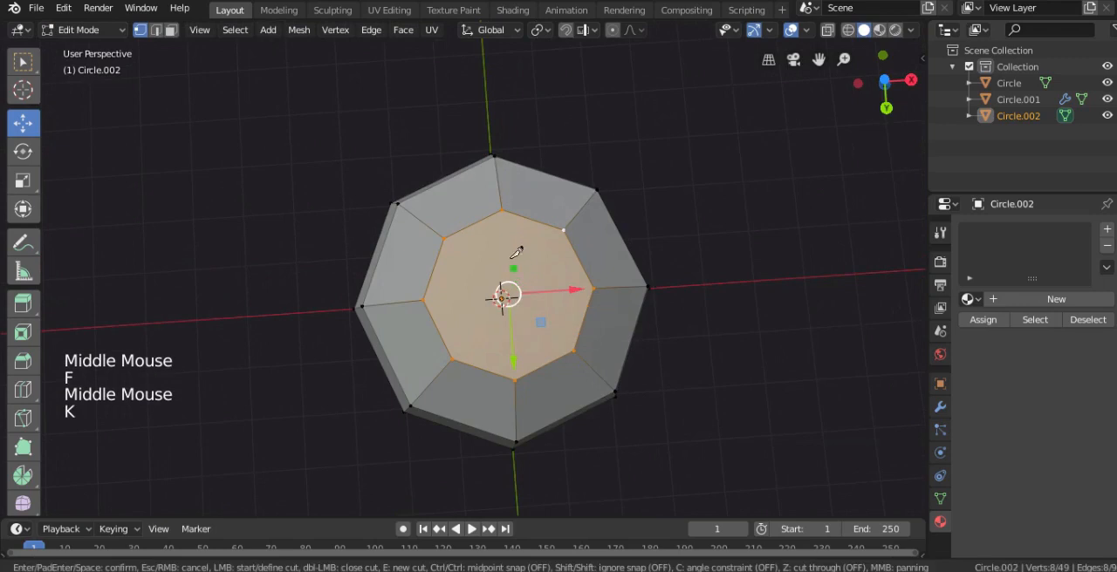
left_click(516, 380)
key("Return")
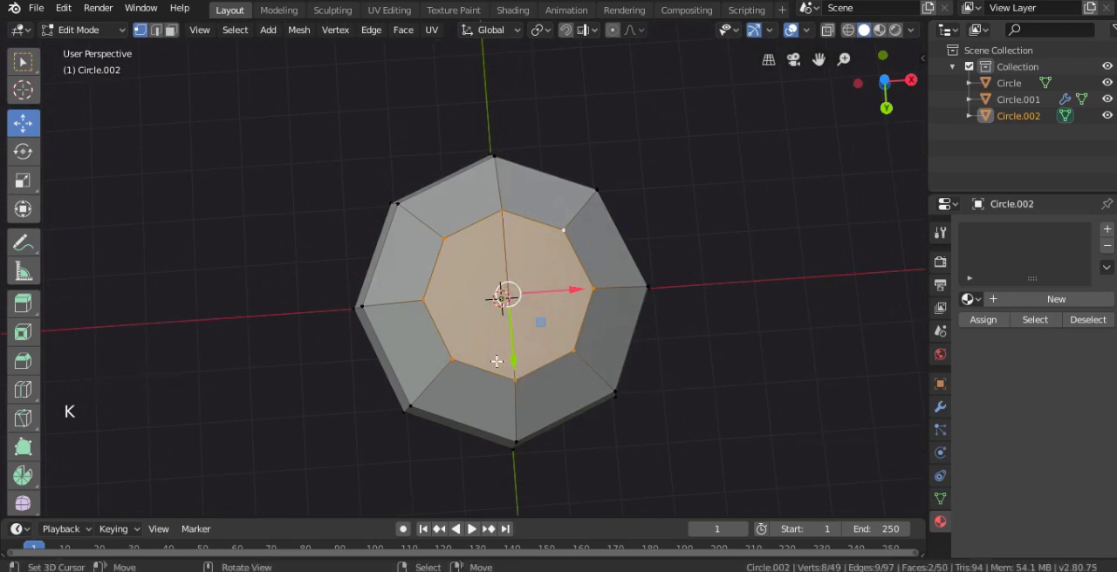
key("k")
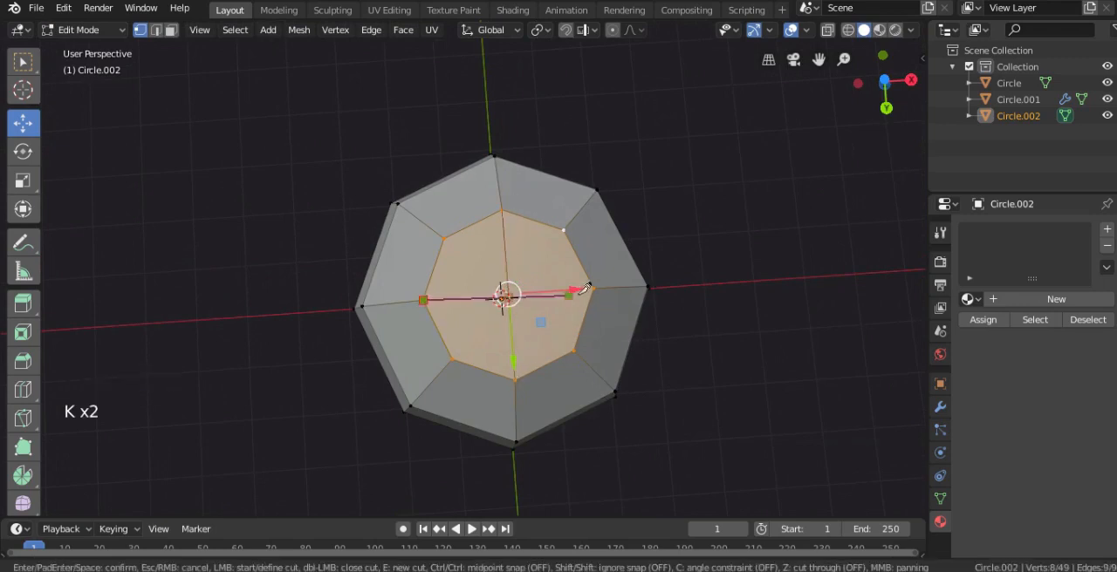
right_click(599, 279)
Move the underside's centre vertex downward to form a blunt point
scroll(599, 279, "down", 3)
scroll(594, 349, "up", 3)
middle_click_drag(593, 349, 564, 301)
key("g")
In X-ray front view, select all side and underside faces of the rock below the top rim
scroll(554, 357, "down", 2)
key("Tab")
key("KP_1")
key("Tab")
scroll(564, 300, "up", 2)
key("alt+z")
right_click(751, 245)
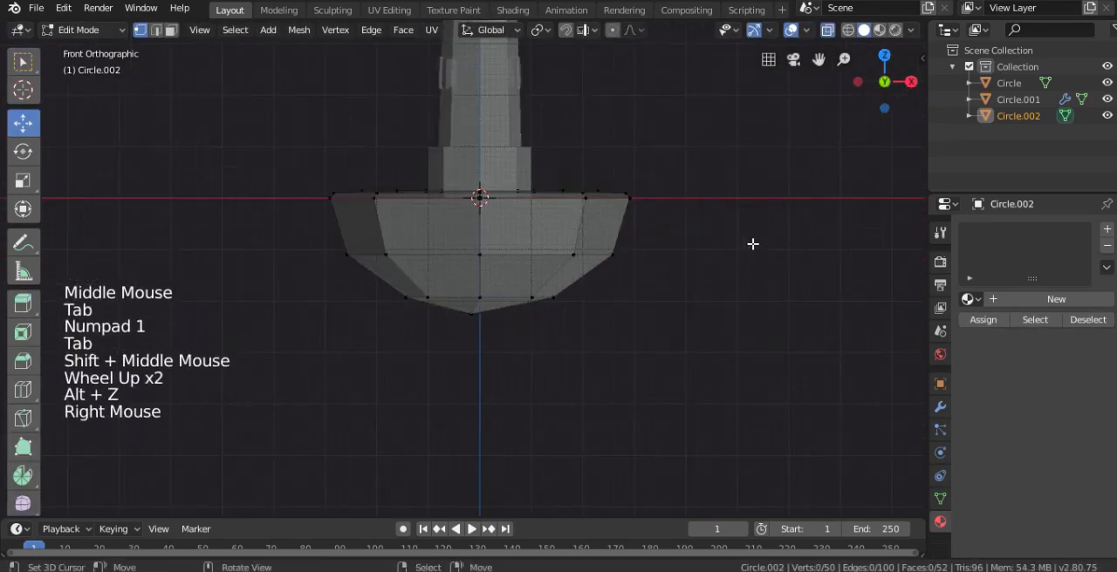
key("b")
left_click_drag(751, 245, 350, 344)
left_click(170, 30)
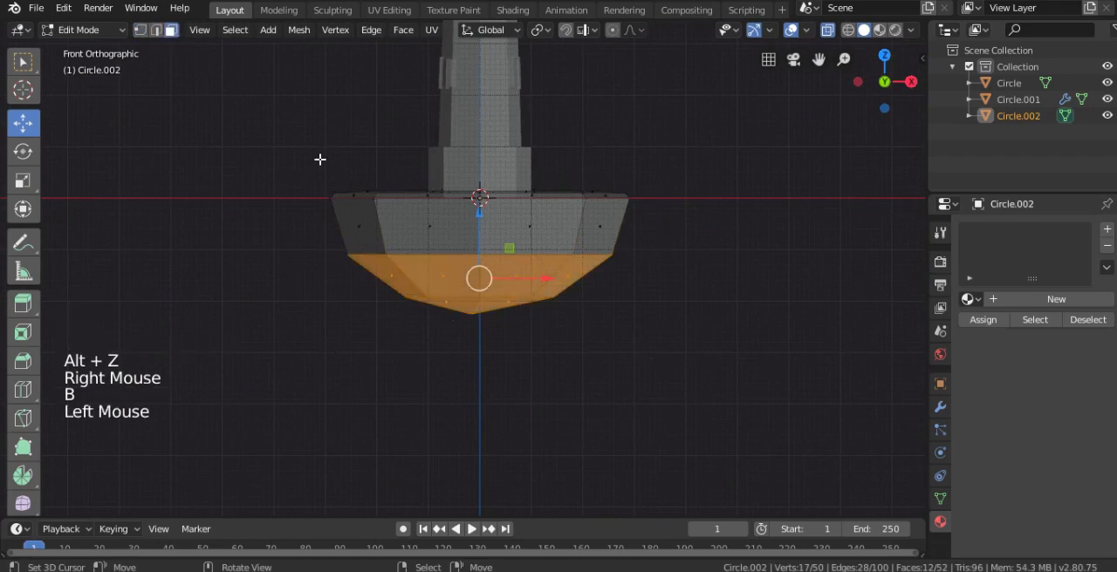
right_click(384, 226, "alt+shift")
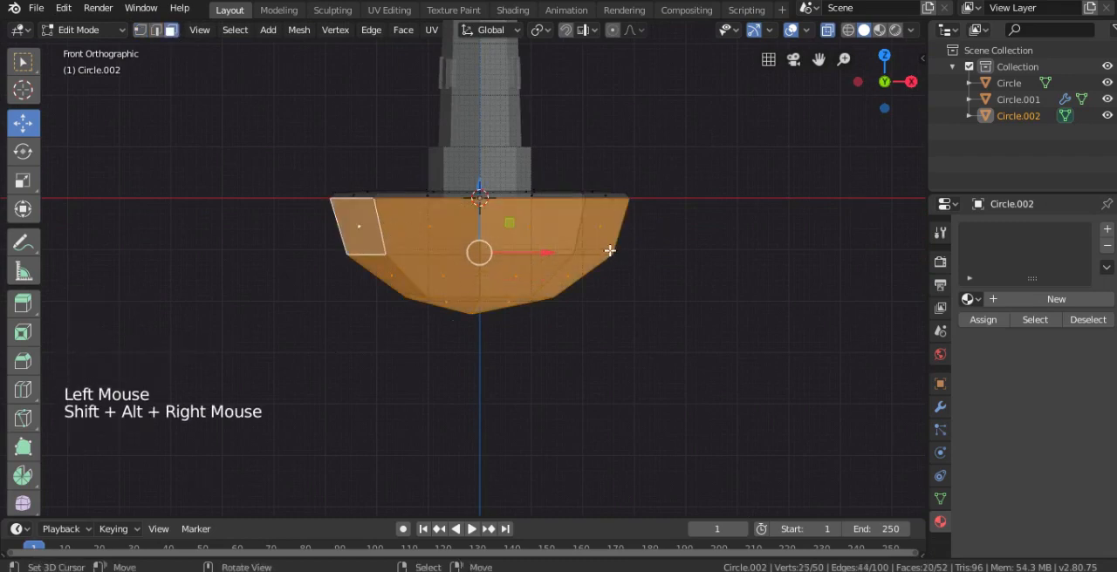
Switch to vertex mode and randomize the selected rock vertices with an amount of 0.07 m
key("w")
left_click(140, 31)
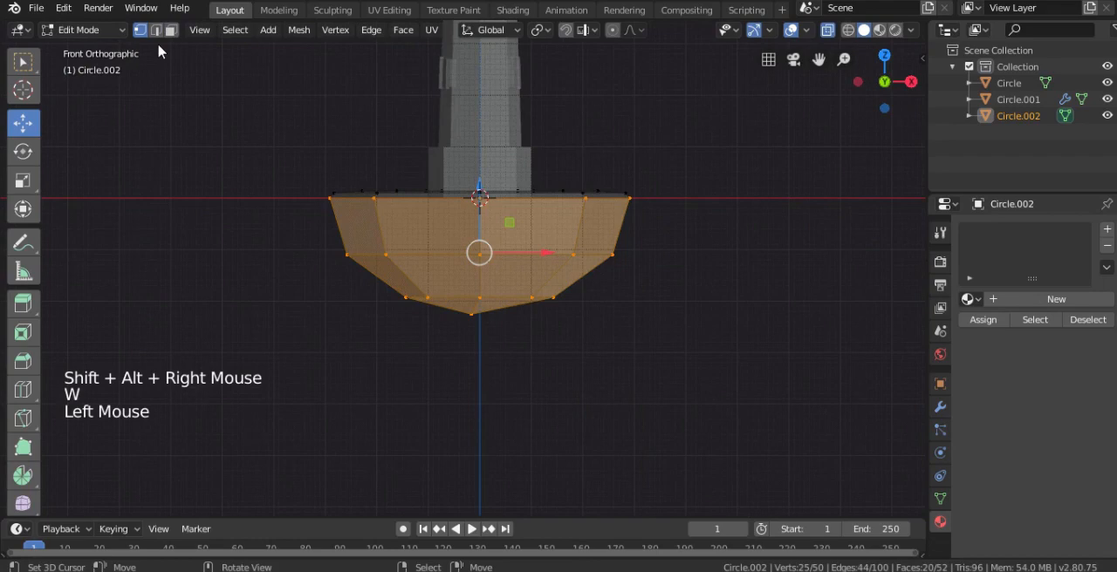
key("w")
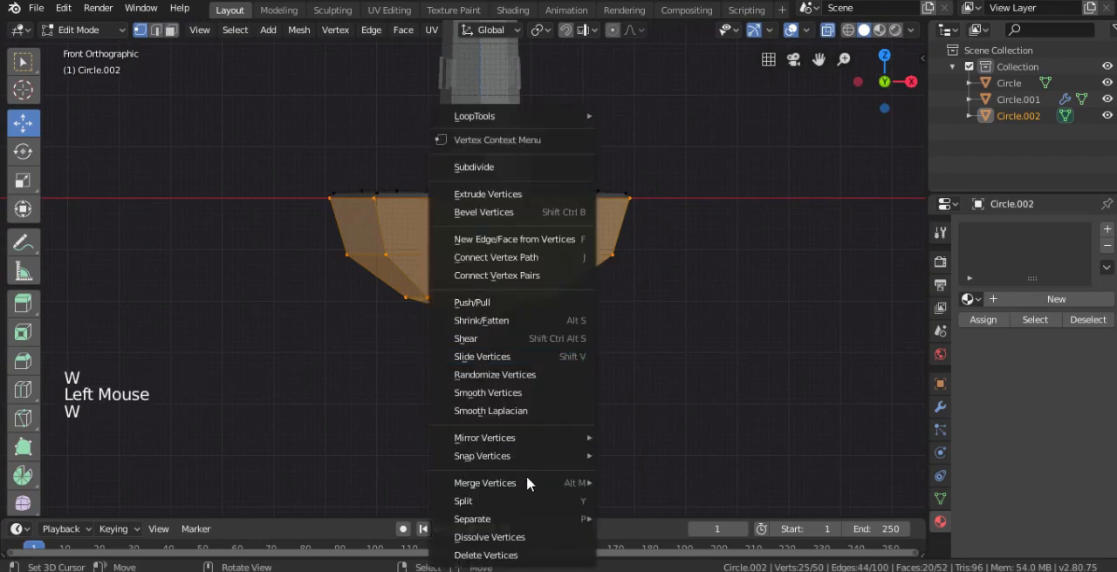
left_click(515, 375)
scroll(426, 319, "down", 2)
middle_click_drag(427, 320, 215, 399)
key("alt+z")
scroll(297, 366, "up", 3)
scroll(215, 398, "up", 1)
left_click(85, 503)
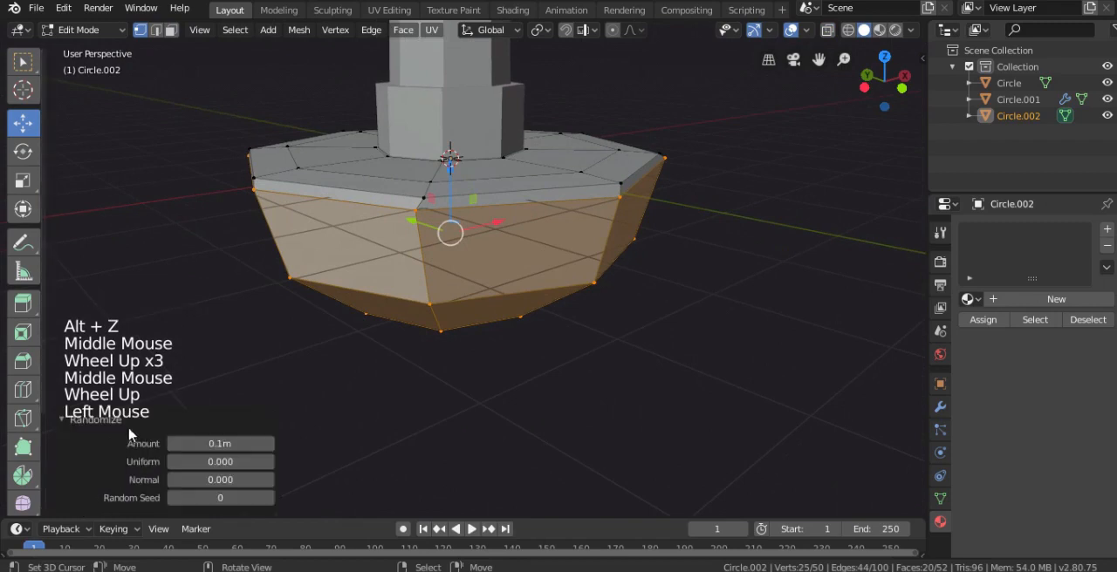
mouse_move(211, 443)
left_mouse_down()
mouse_move(249, 444)
mouse_move(210, 444)
left_mouse_up()
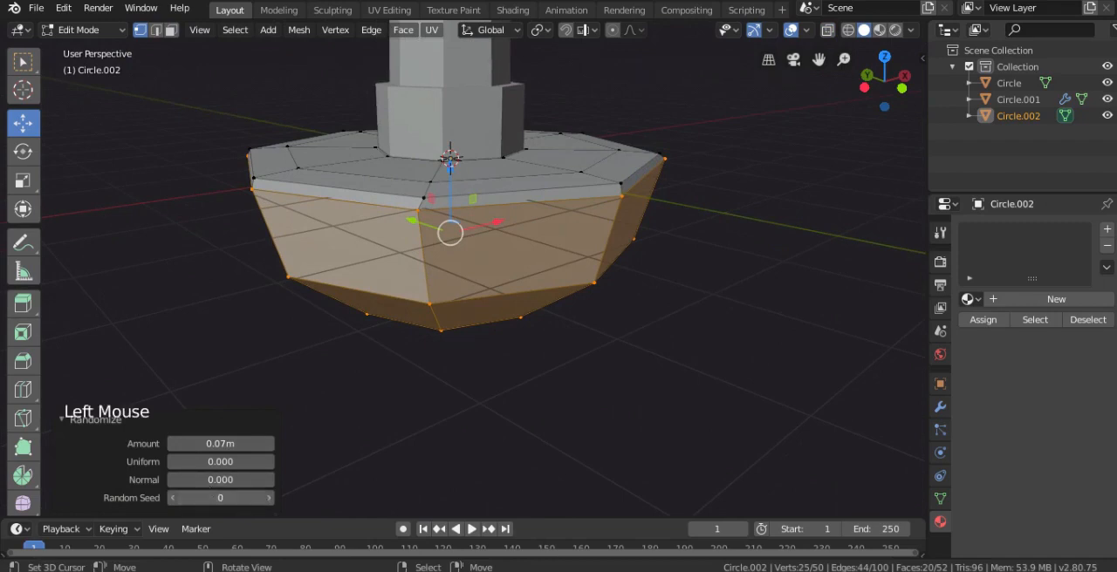
Turn on proportional editing and pull a vertex on the rock's underside down by about 0.5 m
key("Tab")
middle_click_drag(369, 344, 529, 252)
scroll(456, 336, "down", 3)
scroll(539, 288, "down", 2)
middle_click_drag(540, 288, 489, 294)
key("Tab")
right_click(484, 285)
key("g")
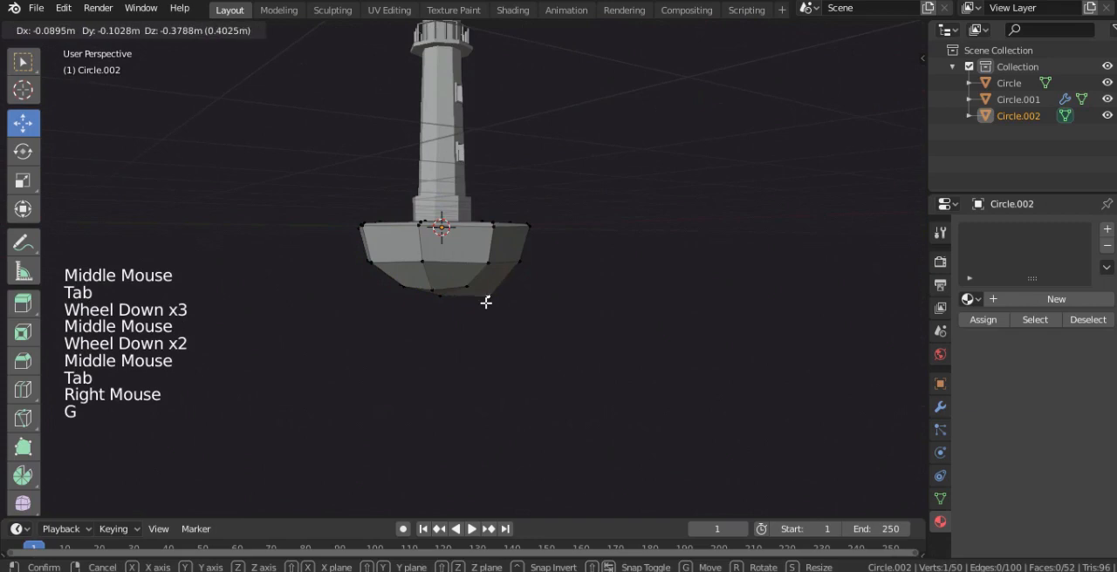
key("o")
scroll(482, 288, "up", 2)
key("g")
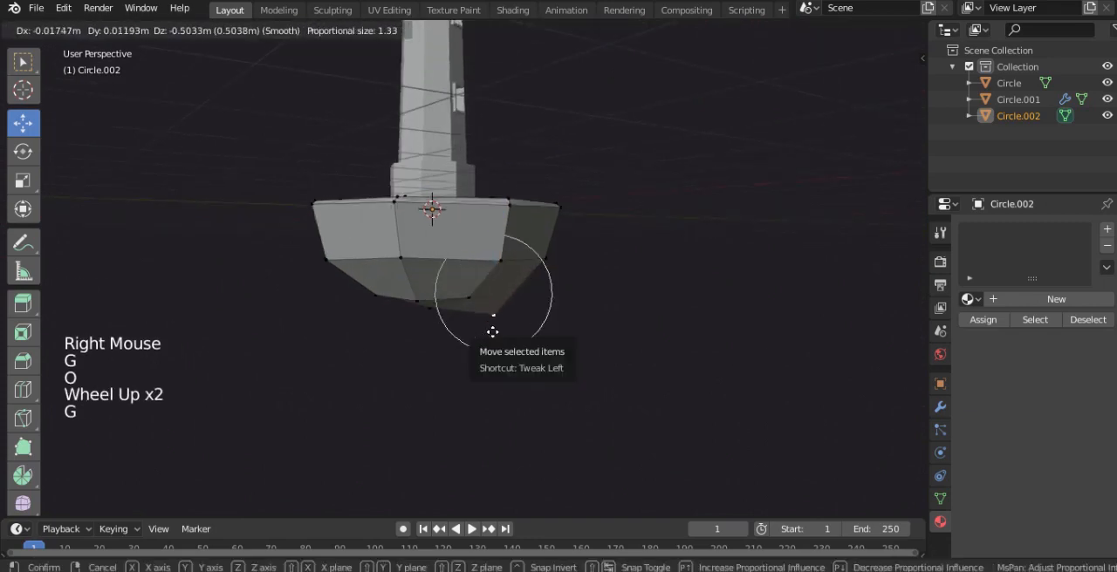
left_click(495, 333)
Reposition two vertices near the rock's bottom with proportional editing to make the underside irregular
right_click(417, 305)
key("g")
left_click(416, 297)
middle_click_drag(416, 296, 492, 261)
right_click(410, 294)
key("g")
left_click(379, 317)
Move two further underside vertices with proportional editing, raising the second by about 0.37 m
right_click(428, 279)
key("g")
left_click(417, 275)
middle_click_drag(416, 275, 550, 285)
right_click(544, 300)
key("g")
left_click(553, 284)
Select the rock's lower vertices in X-ray front view and randomize them by about -0.05 m with random seed 6
key("KP_1")
key("alt+z")
key("b")
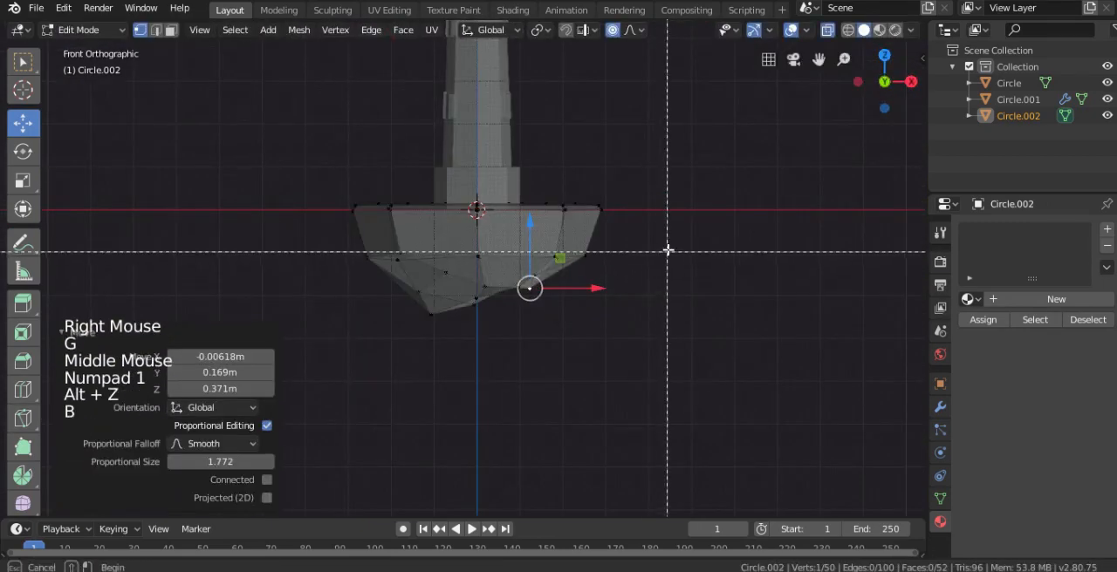
left_click_drag(349, 245, 610, 325)
key("w")
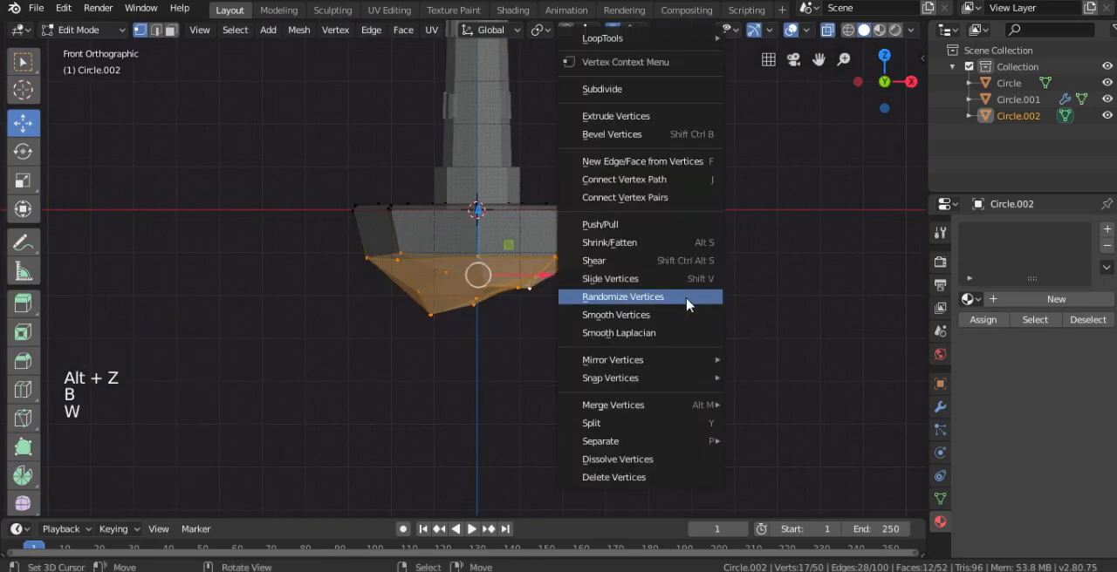
left_click(689, 298)
left_click_drag(219, 445, 188, 445)
left_click_drag(220, 443, 235, 443)
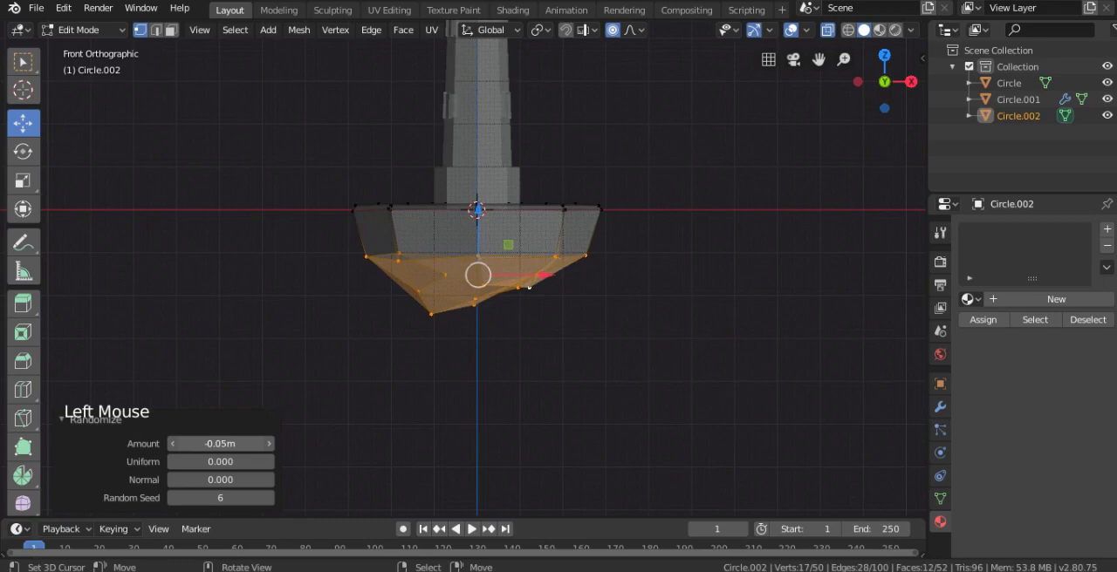
Turn off X-ray and inspect the shape of the rock island together with the whole lighthouse
key("Tab")
middle_click_drag(664, 287, 476, 262)
key("alt+z")
scroll(571, 281, "down", 3)
scroll(501, 242, "up", 1)
key("KP_1")
key("Tab")
scroll(524, 258, "down", 1)
scroll(476, 262, "up", 1, "shift")
Create a material named tanah for the island and give it a light orange base colour
left_click(1012, 301)
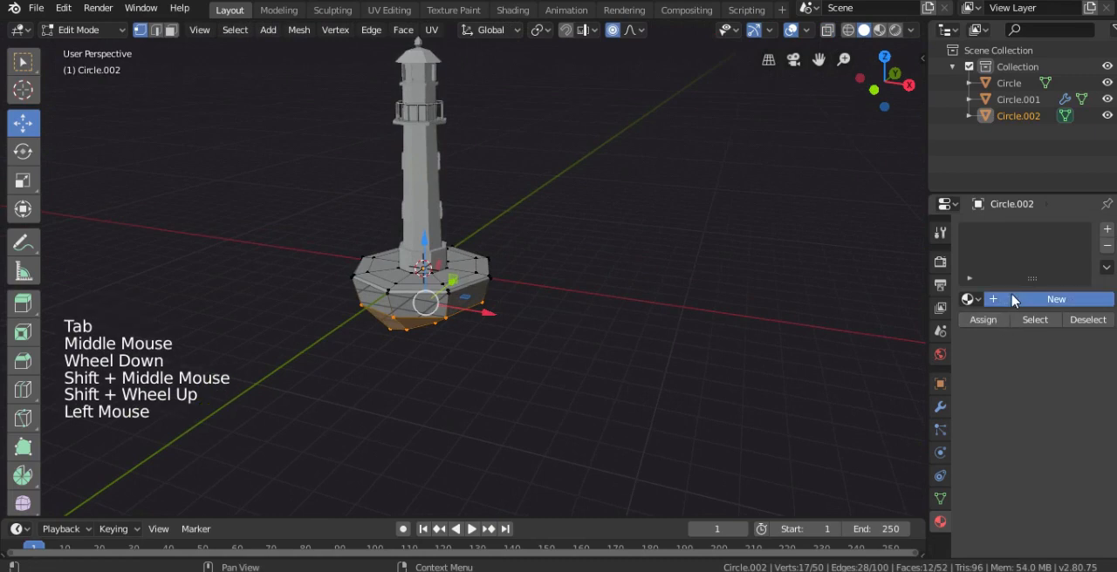
left_click(1010, 300)
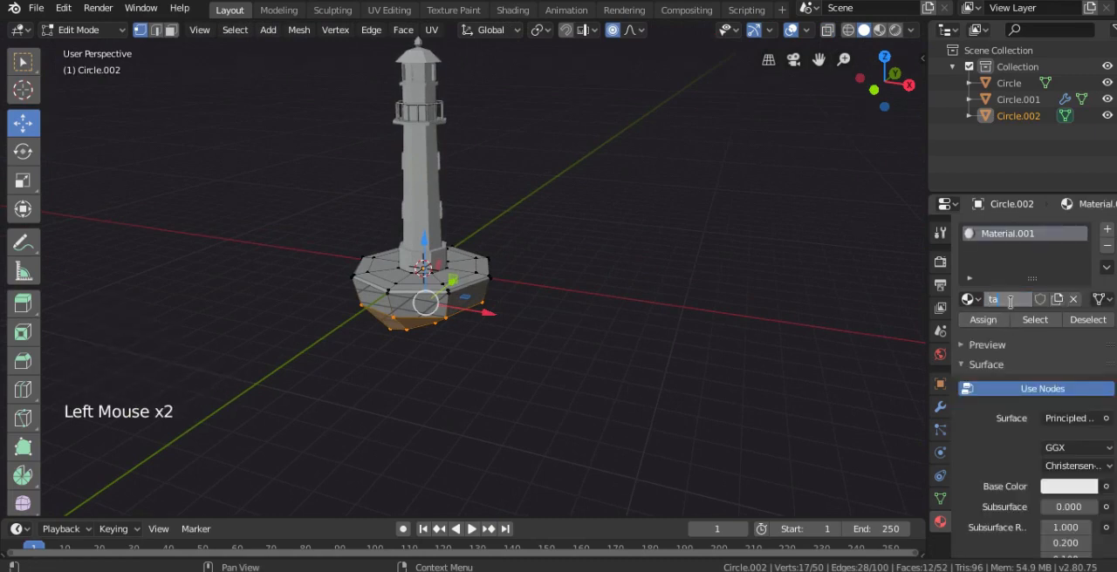
left_click(1064, 491)
left_click(1003, 343)
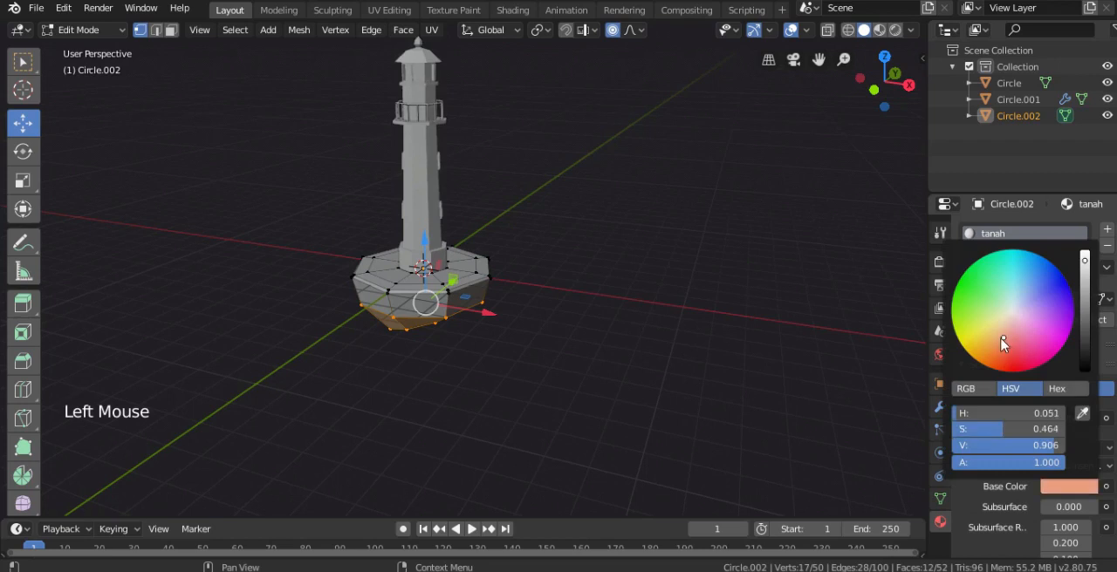
Preview the model in Look Dev shading outside mesh editing, and darken the tanah base colour to brown
key("z")
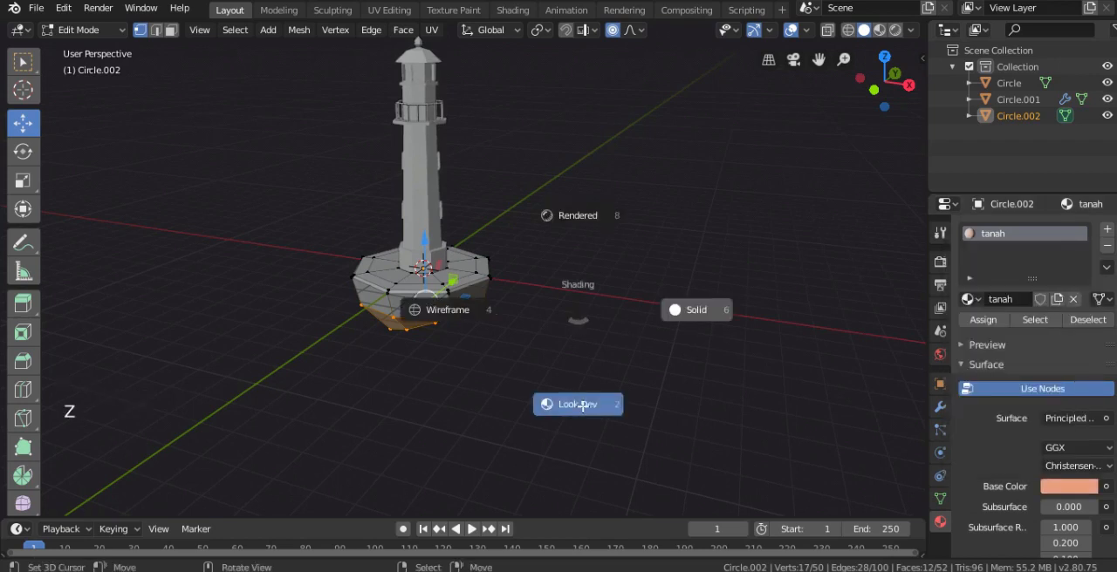
left_click(583, 406)
scroll(623, 330, "up", 3)
mouse_move(583, 406)
middle_mouse_down()
mouse_move(623, 330)
mouse_move(501, 324)
mouse_move(558, 344)
middle_mouse_up()
key("Tab")
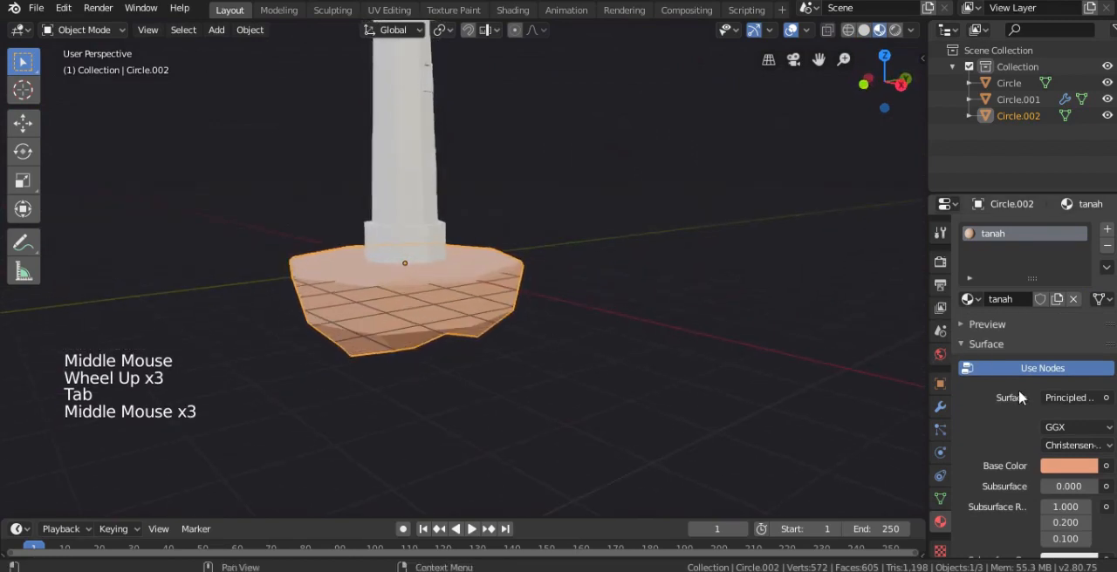
left_click(1069, 466)
left_click_drag(1084, 241, 1088, 288)
Return to mesh editing on the island and adjust the tanah material's specular value
key("Tab")
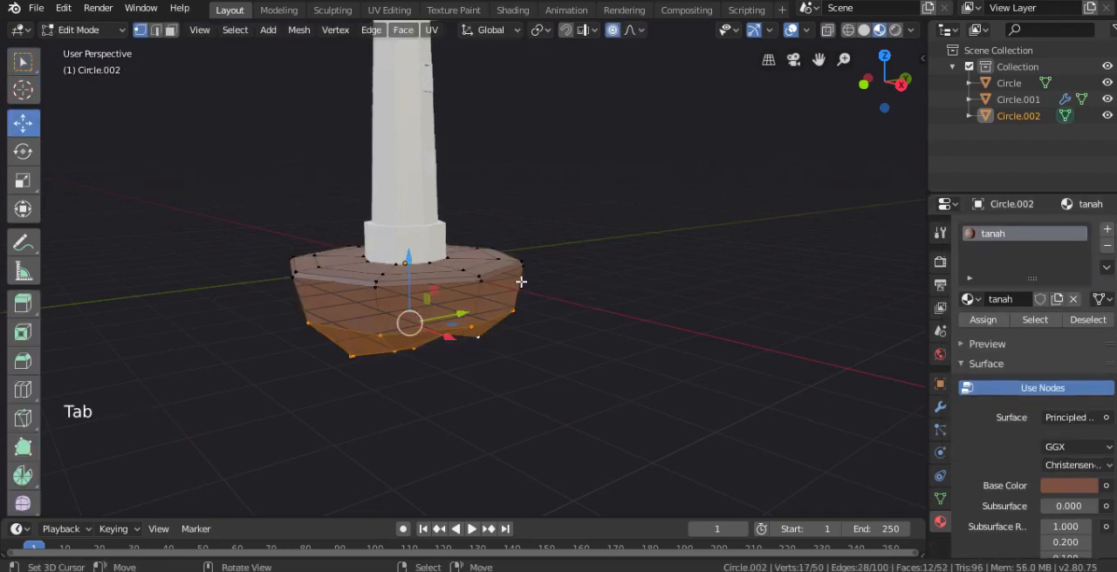
scroll(1063, 534, "down", 2)
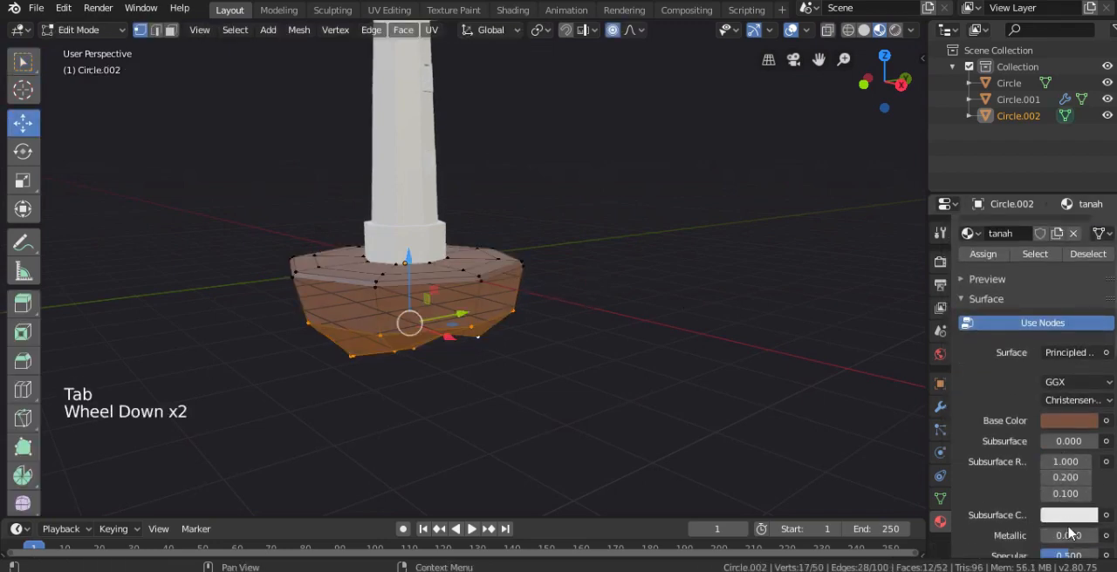
scroll(1072, 534, "down", 1)
left_click(1071, 529)
scroll(1012, 407, "up", 5)
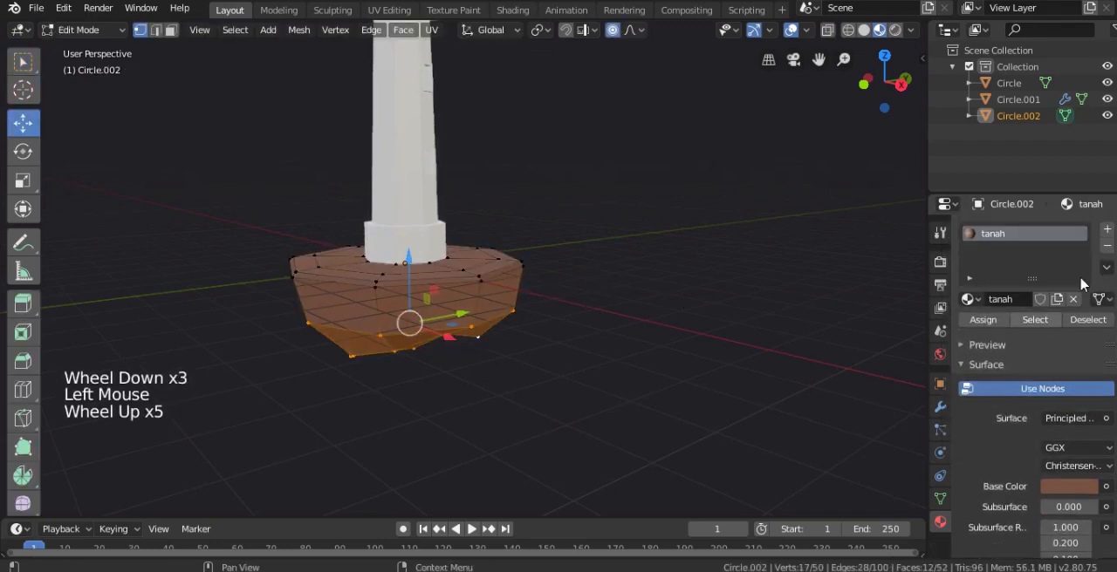
Add a second material named rumput to the island and give it a light green base colour
left_click(1109, 231)
left_click(1032, 331)
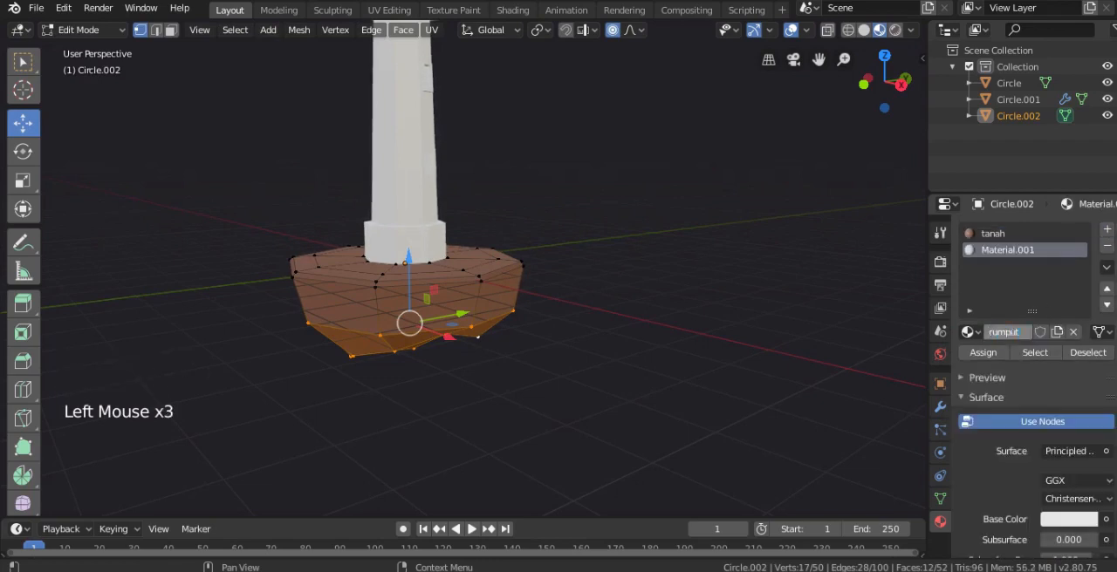
left_click(1065, 518)
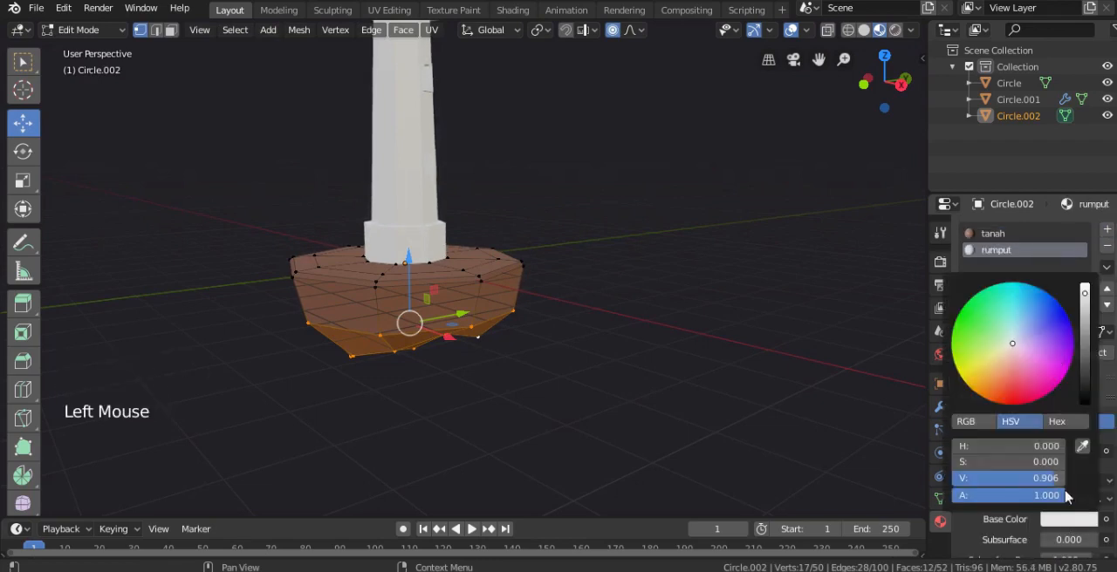
left_click(974, 343)
Assign the rumput material to the island's top faces and upper rim, and preview it outside mesh editing
scroll(474, 289, "up", 2)
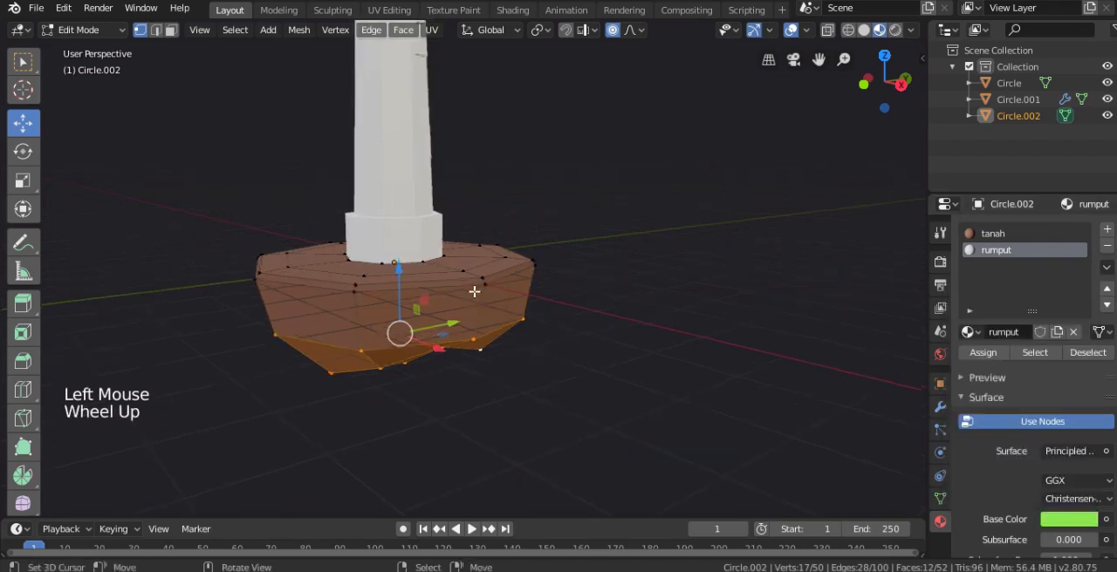
key("KP_1")
key("alt+z")
right_click(536, 268)
key("b")
left_click_drag(650, 226, 126, 277)
middle_click_drag(127, 277, 664, 301)
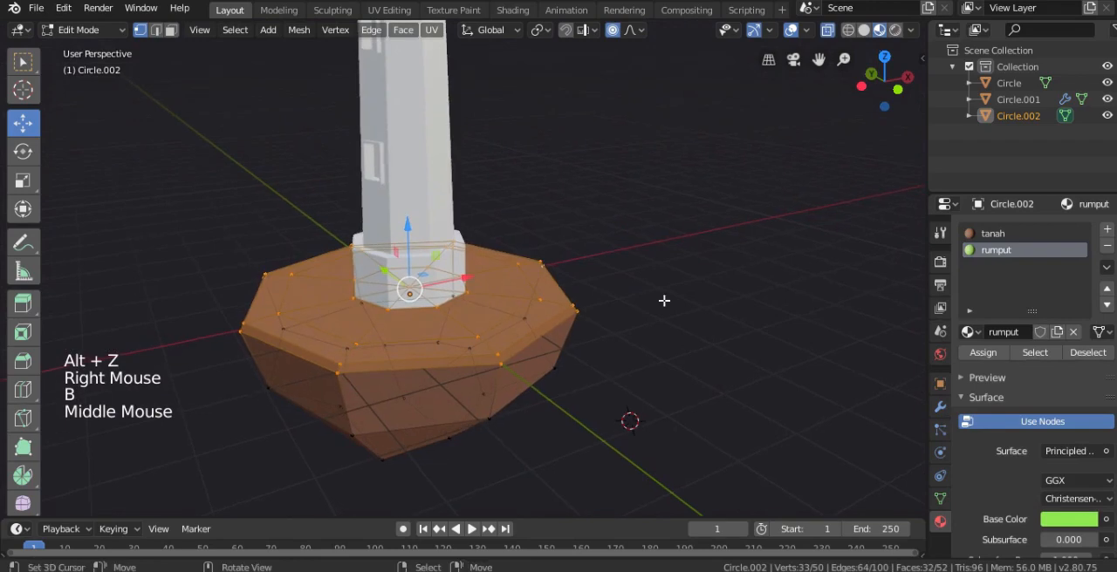
left_click(986, 353)
key("Tab")
scroll(618, 333, "down", 2)
middle_click_drag(619, 333, 851, 351)
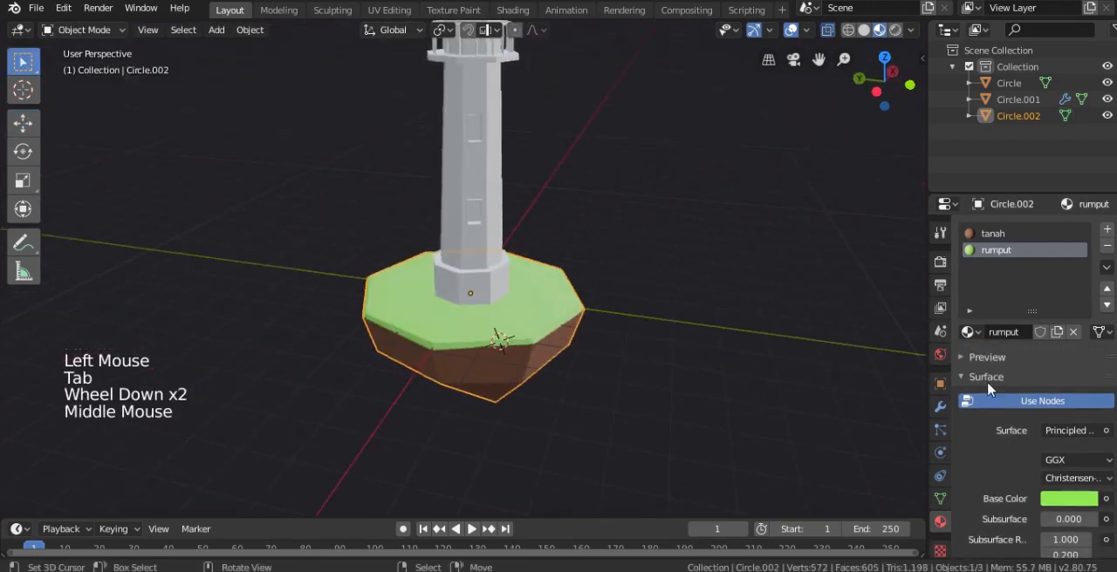
Try a darker, more saturated green as the rumput base colour
left_click(1066, 497)
left_click(1091, 296)
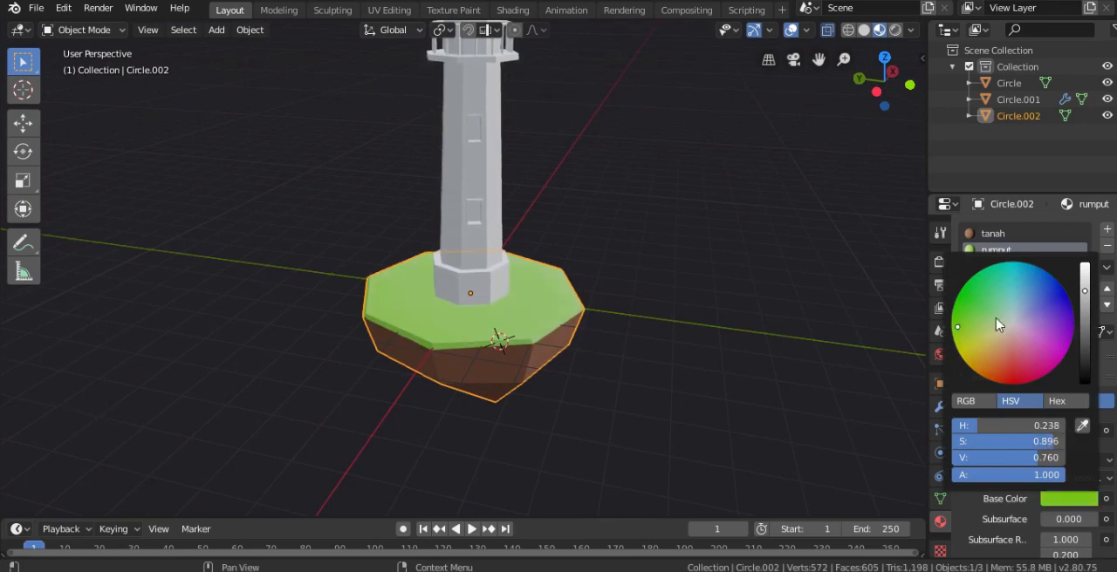
middle_click_drag(608, 301, 673, 324)
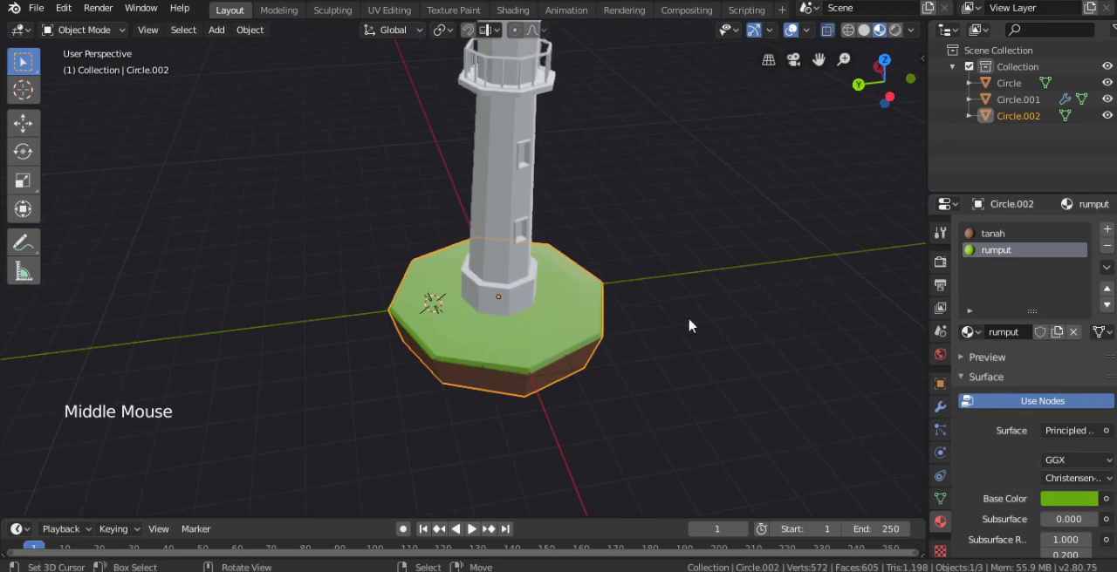
Set rumput's specular to 0 and change its base colour to a brighter, less saturated green
scroll(1054, 524, "down", 2)
scroll(1072, 536, "down", 3)
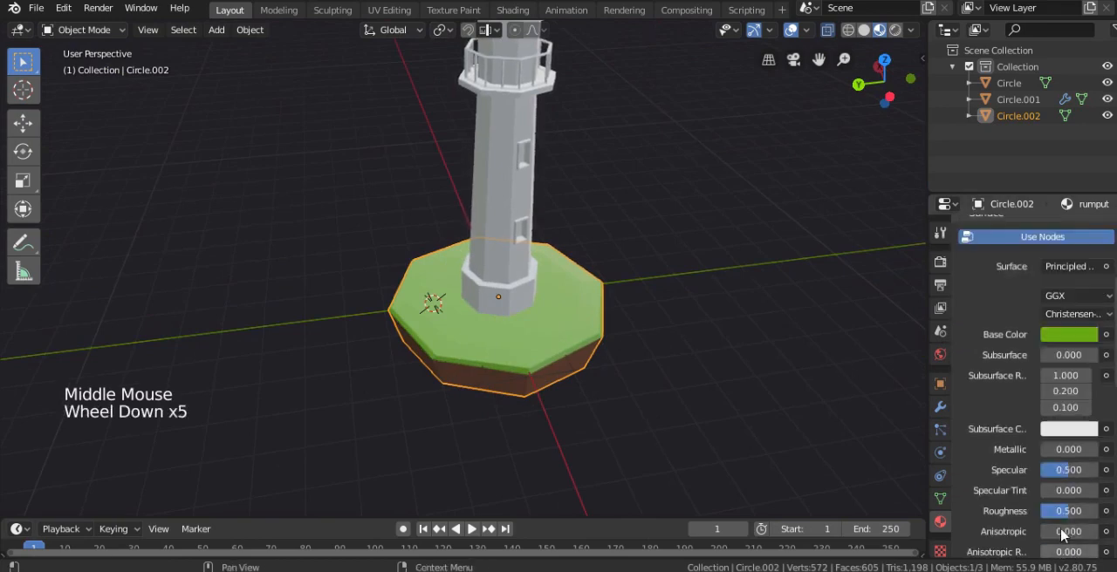
left_click_drag(1075, 477, 1030, 478)
middle_click_drag(795, 349, 739, 387, "shift")
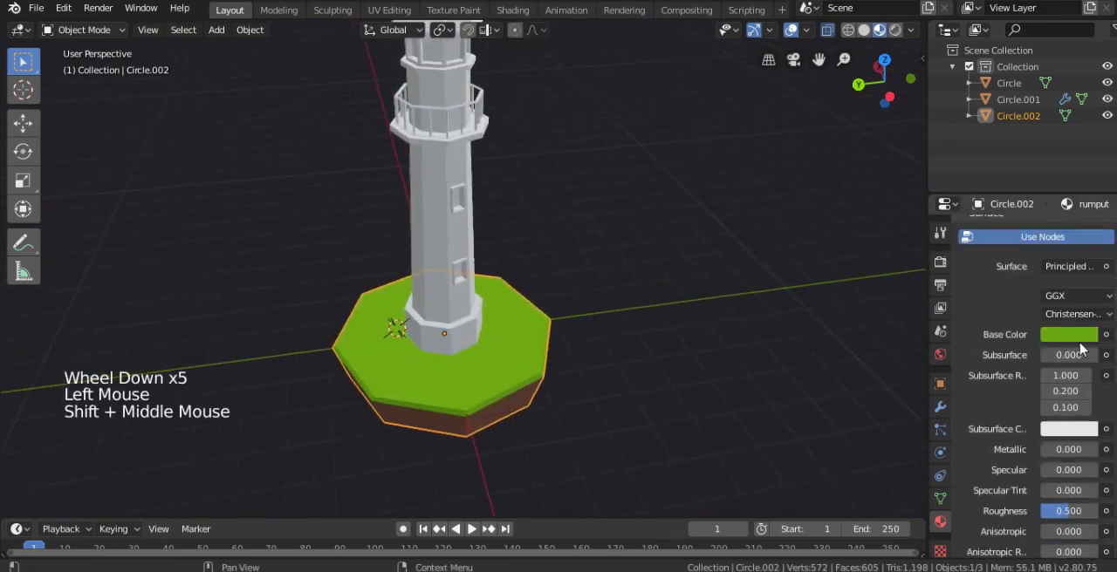
left_click(1072, 338)
left_click_drag(1084, 129, 1086, 118)
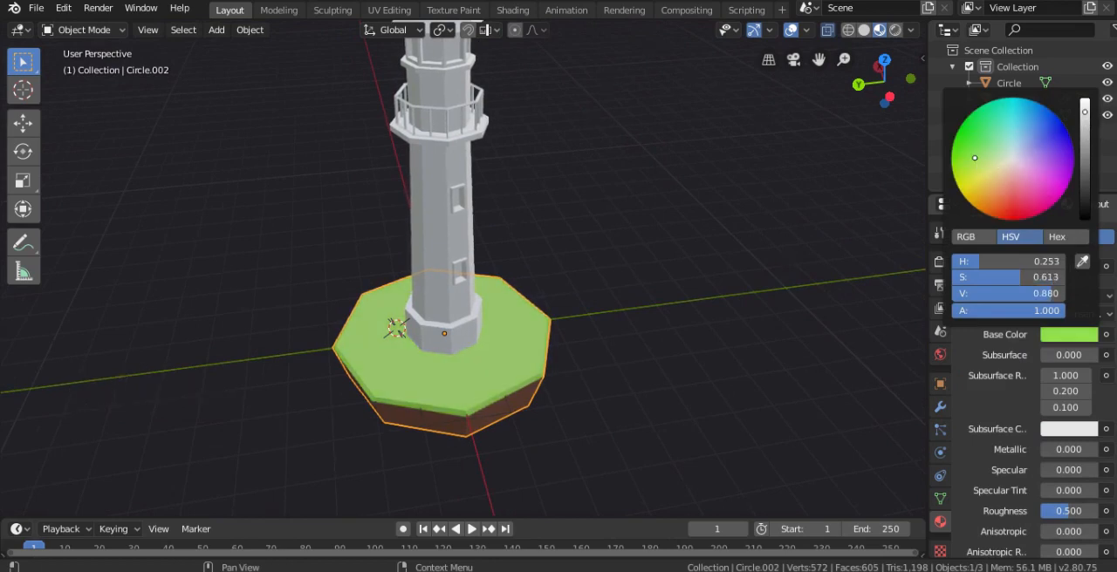
Create two materials on the lighthouse tower, named puth and merah
middle_click_drag(486, 254, 494, 265, "shift")
right_click(466, 307)
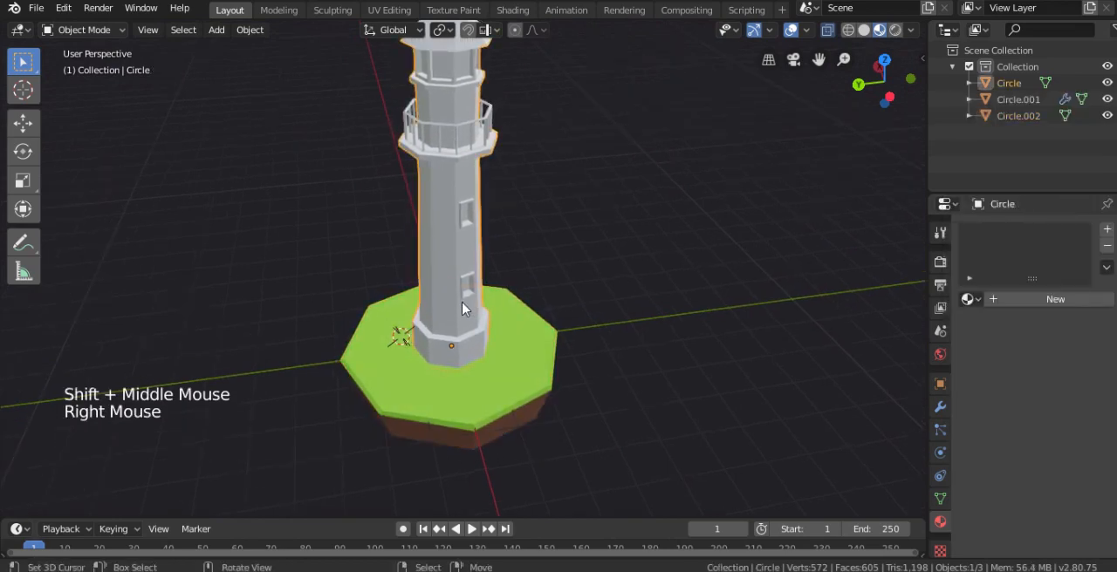
left_click(1005, 301)
left_click(1001, 300)
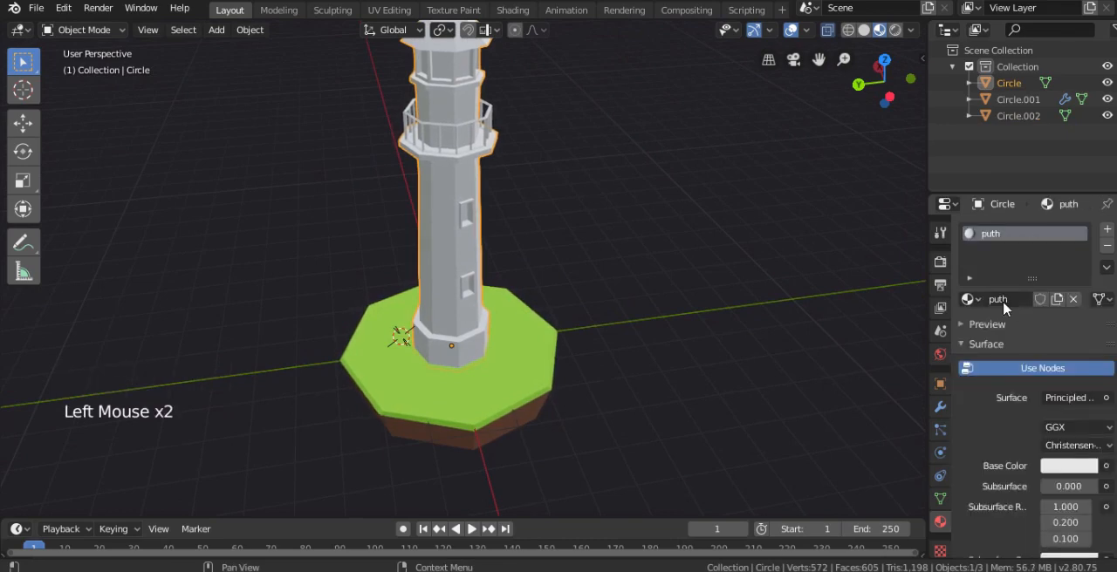
middle_click_drag(590, 329, 897, 486)
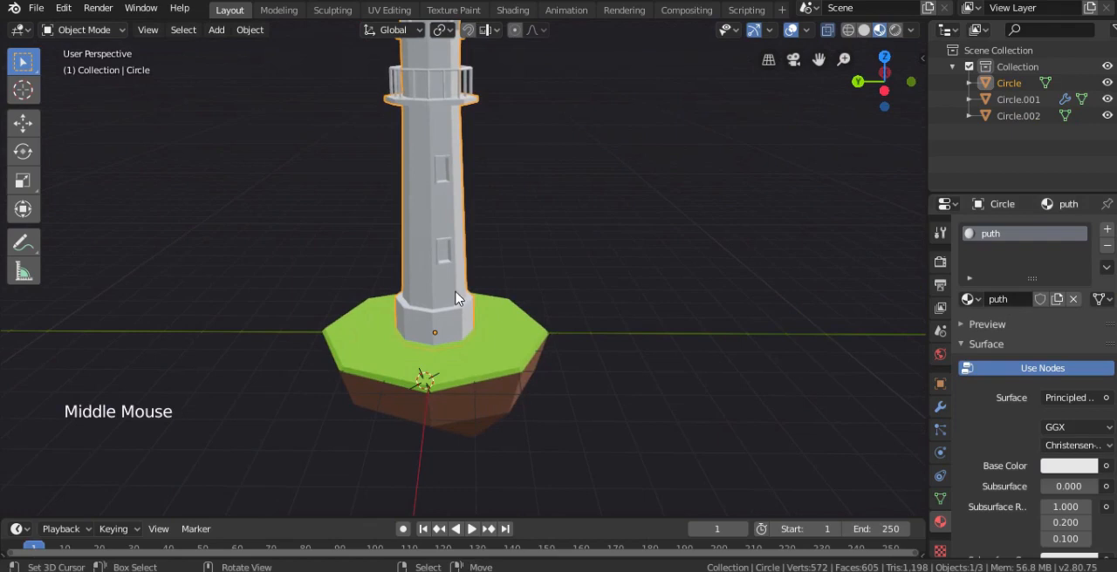
left_click(1106, 228)
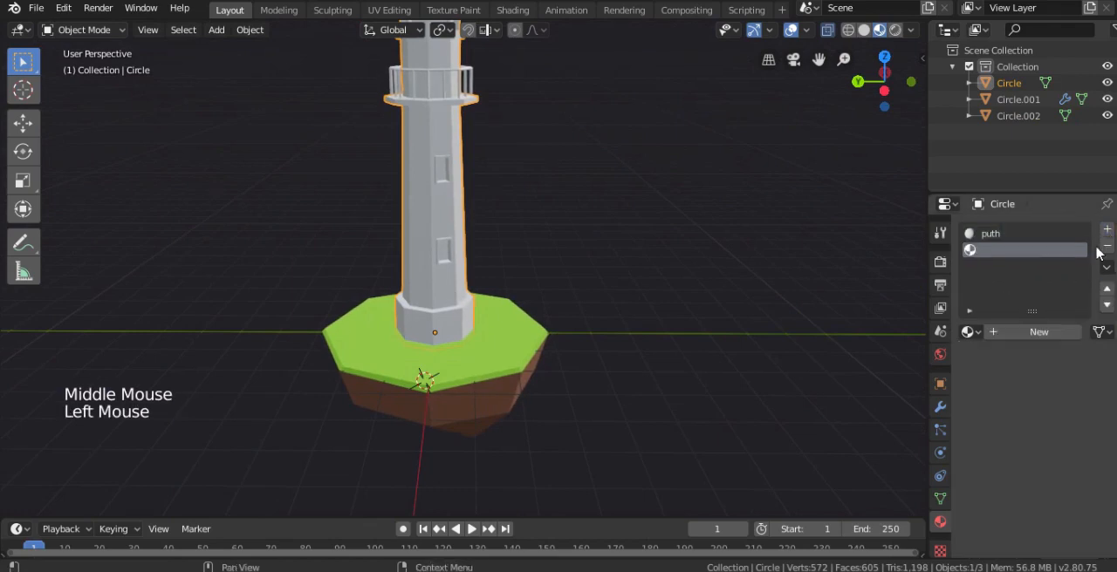
left_click(1027, 335)
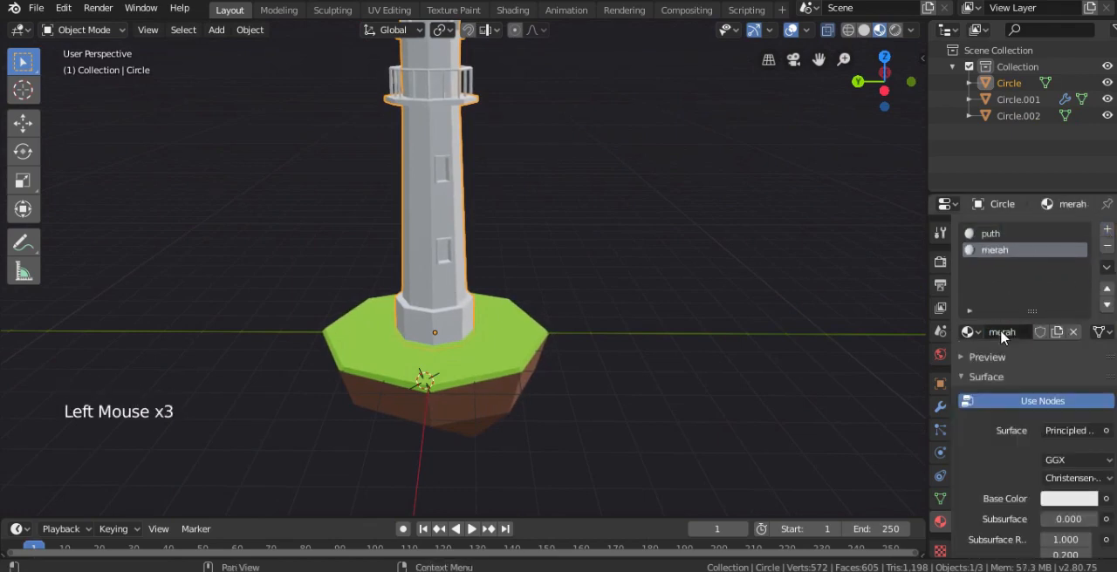
Assign the merah material to four alternating face bands around the tower, from just above the base up to the band behind the railing
key("Tab")
middle_click_drag(309, 213, 310, 248, "shift")
scroll(310, 248, "up", 2)
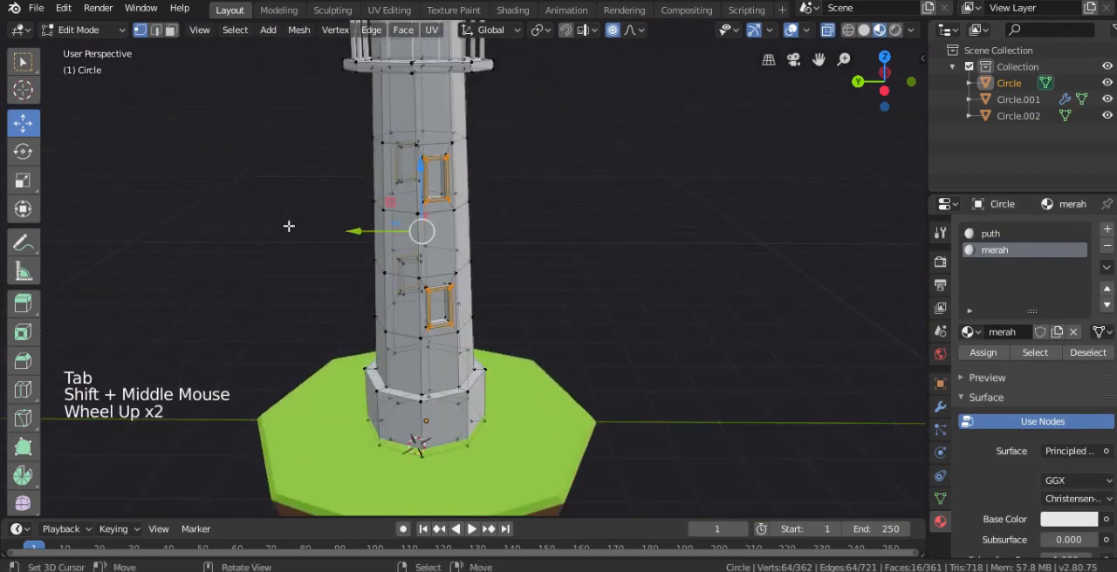
left_click(170, 30)
right_click(430, 374, "alt")
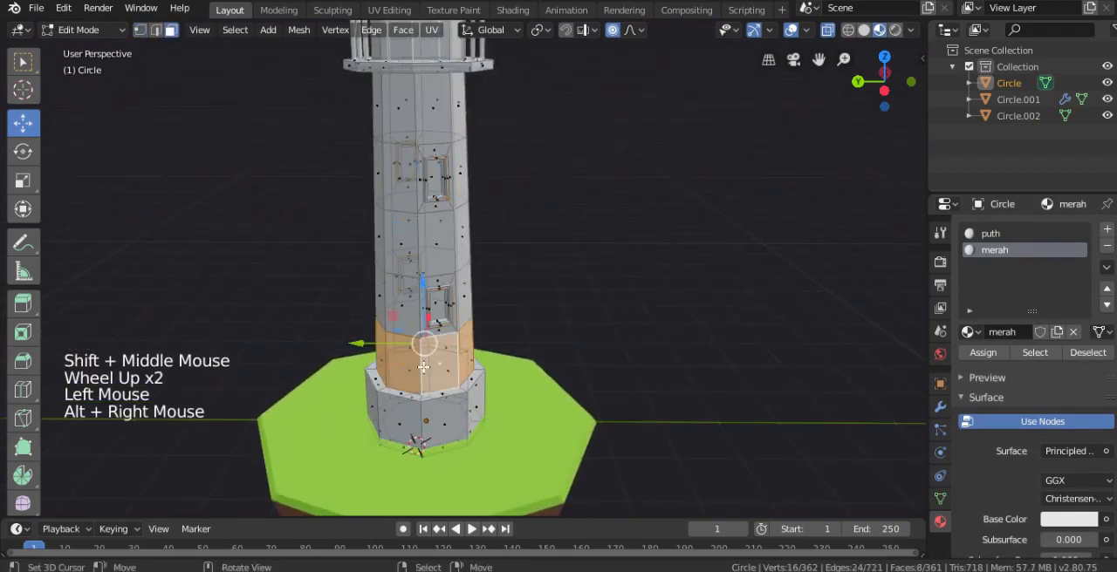
key("alt+z")
right_click(421, 238, "alt+shift")
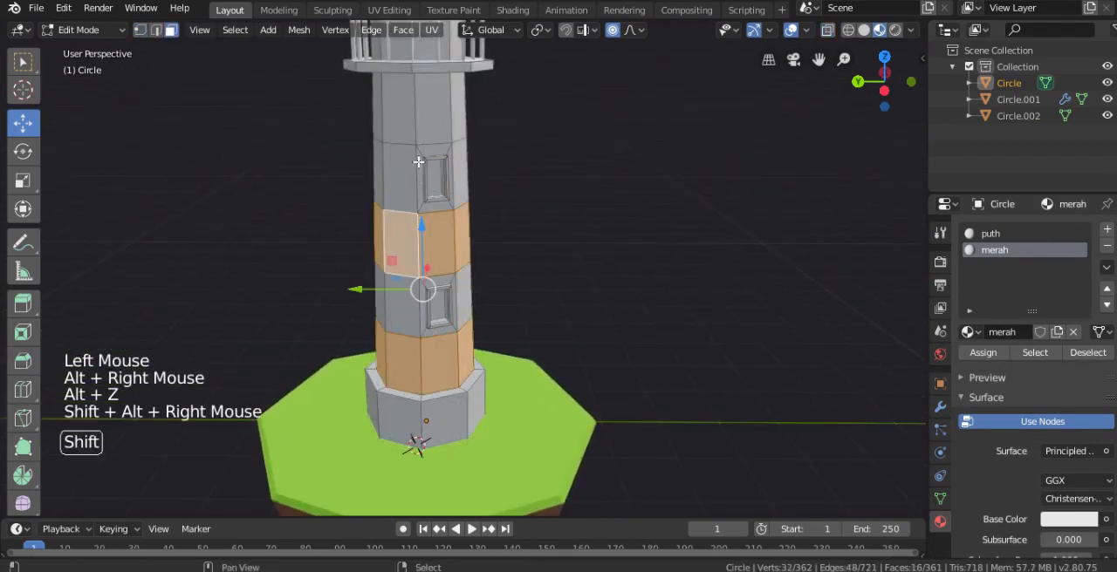
right_click(416, 111, "alt+shift")
middle_click_drag(417, 111, 428, 183, "shift")
middle_click_drag(427, 183, 571, 247)
scroll(423, 235, "up", 1)
right_click(424, 236, "alt+shift")
scroll(423, 235, "down", 2)
scroll(586, 304, "down", 1)
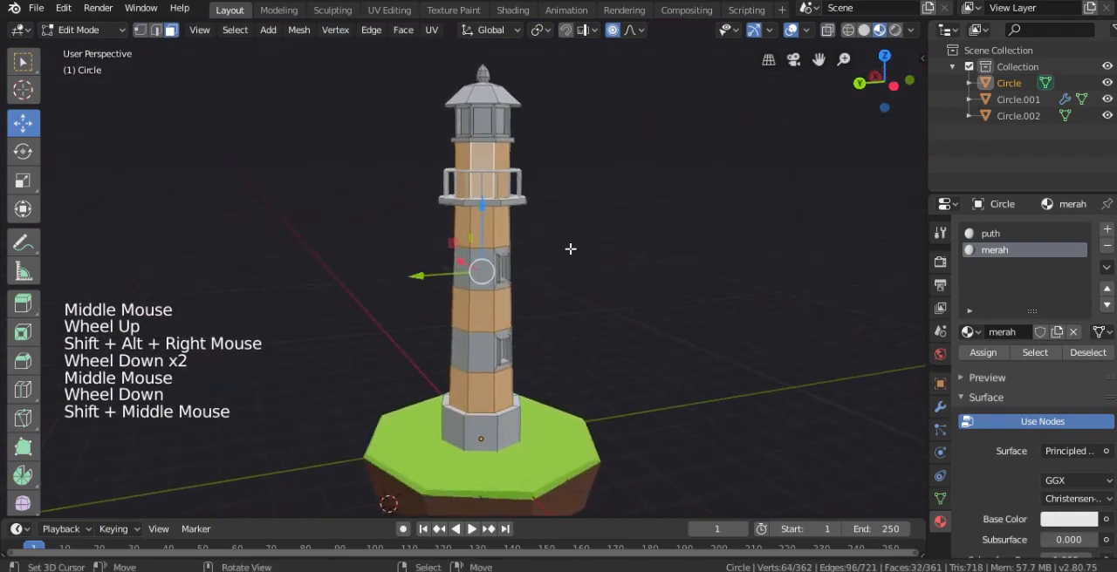
left_click(983, 352)
Set merah's base colour to red with hue 0.991, saturation 0.721 and value 0.906
left_click(1068, 519)
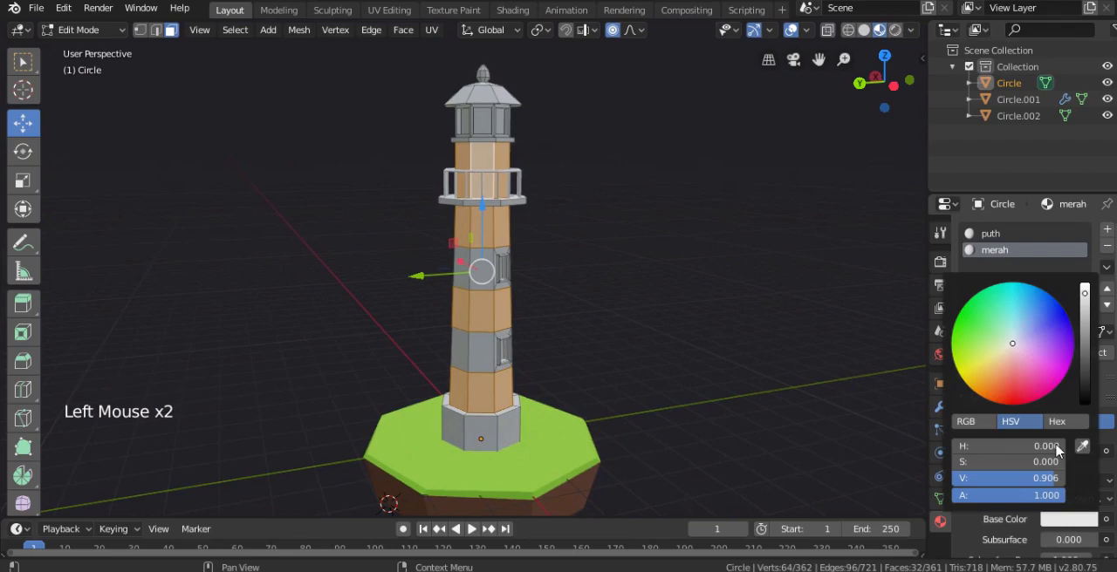
left_click(1014, 392)
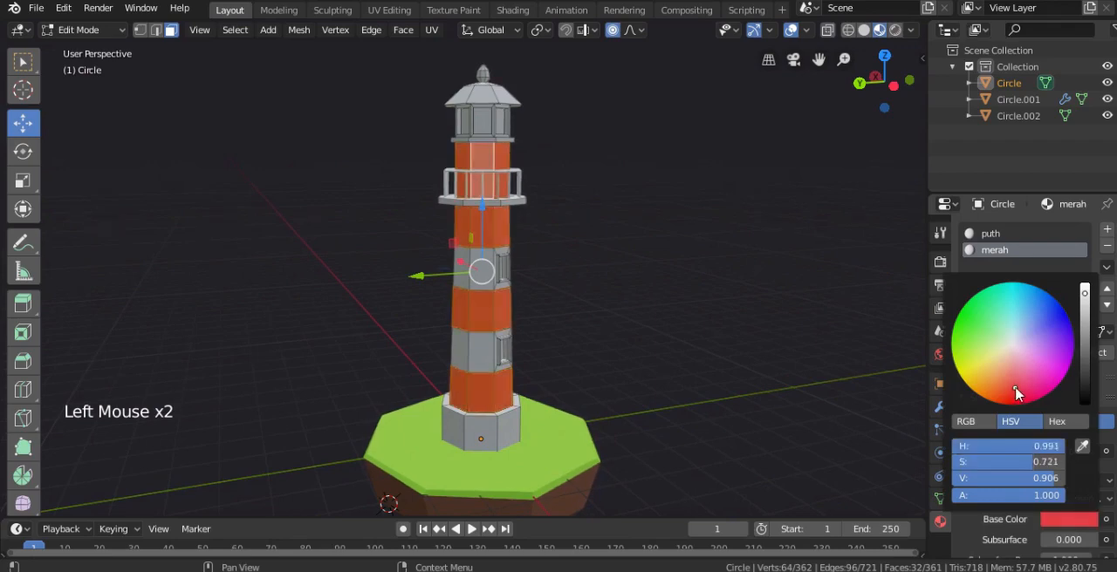
key("Tab")
middle_click_drag(586, 236, 467, 214)
Add a horizontal loop cut around the middle of the uppermost red band behind the balcony railing
key("Tab")
scroll(467, 214, "up", 2)
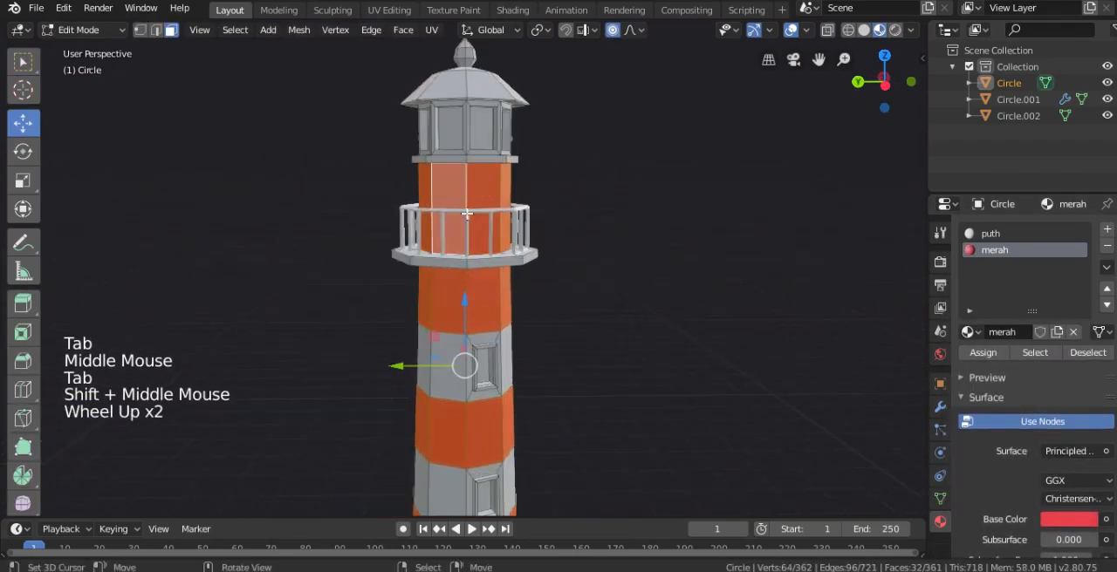
key("ctrl+r")
left_click(443, 200)
left_click(443, 200)
Assign the puth material to the upper half of the split band below the lantern room
right_click(464, 186, "alt")
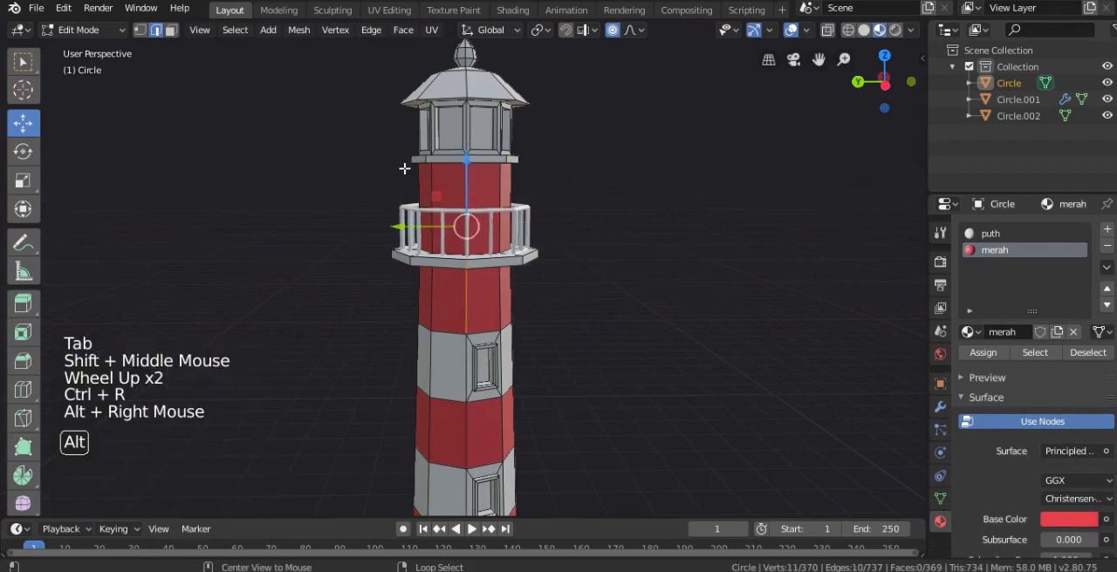
left_click(170, 29)
right_click(461, 181, "alt")
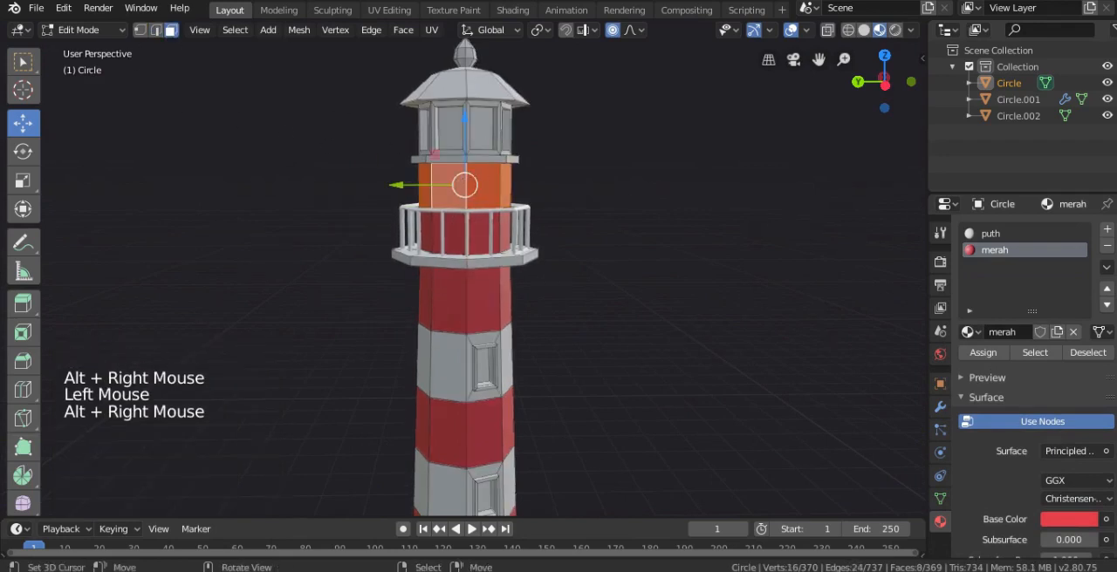
left_click(990, 233)
left_click(983, 352)
key("Tab")
scroll(534, 239, "down", 3)
middle_click_drag(533, 240, 651, 254)
Select the face loops of the lantern room's lower ledge and the sloping roof
key("KP_1")
scroll(558, 235, "up", 1, "shift")
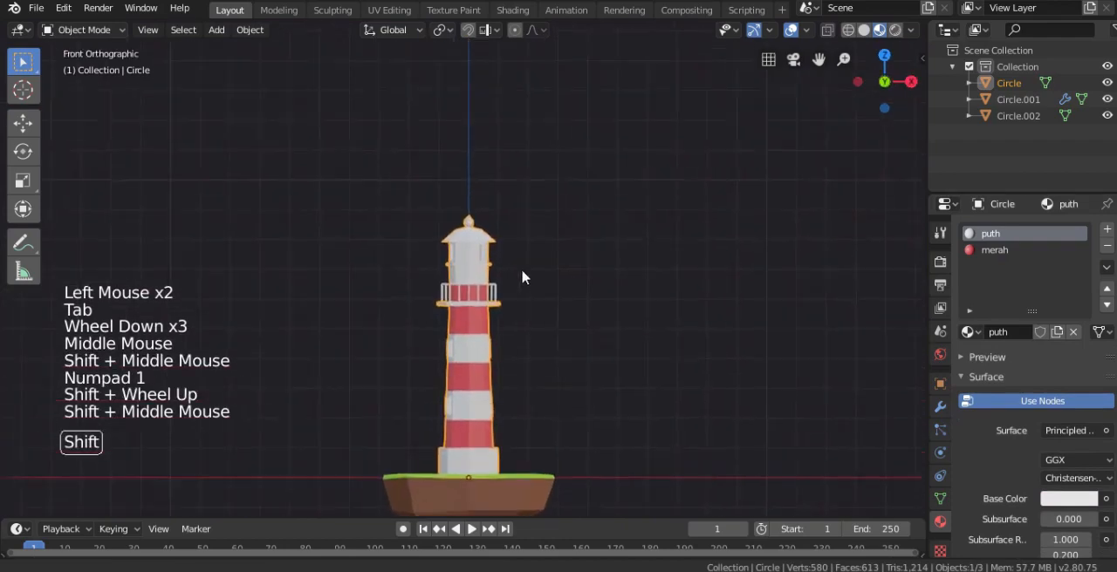
scroll(491, 282, "down", 1)
scroll(492, 282, "up", 3)
key("Tab")
scroll(491, 282, "up", 5)
right_click(492, 282, "alt")
middle_click_drag(492, 281, 554, 142)
scroll(541, 305, "up", 3)
right_click(545, 307, "alt+shift")
right_click(530, 236, "alt+shift")
scroll(530, 236, "down", 2)
right_click(507, 173, "alt+shift")
right_click(510, 153, "alt+shift")
key("KP_1")
key("alt+z")
right_click(563, 133, "alt+shift")
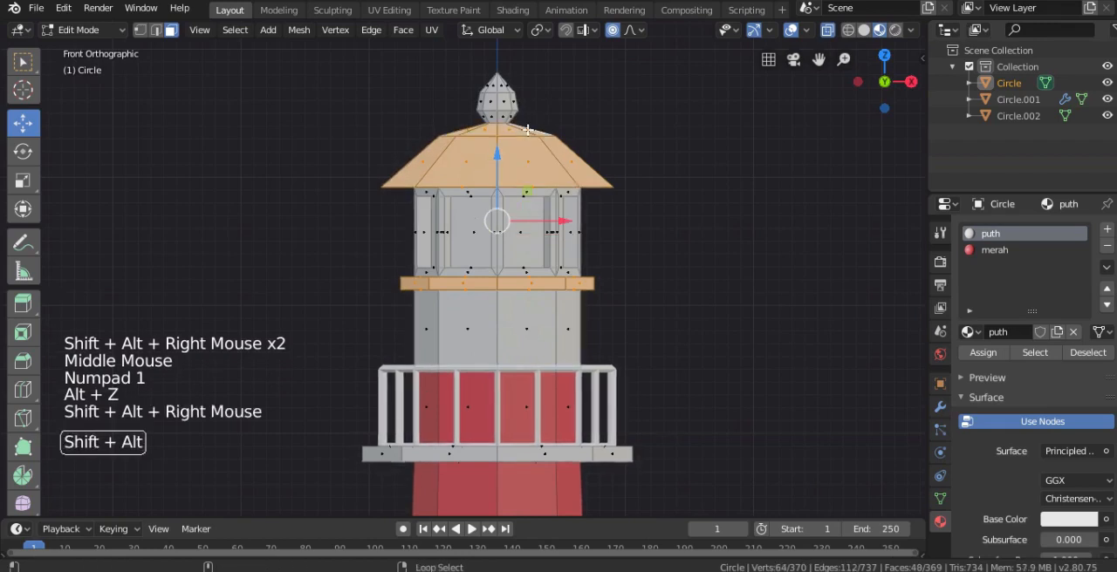
Add the remaining roof top and finial faces to the selection and assign merah to all of them
key("alt+z")
key("alt+z")
key("v")
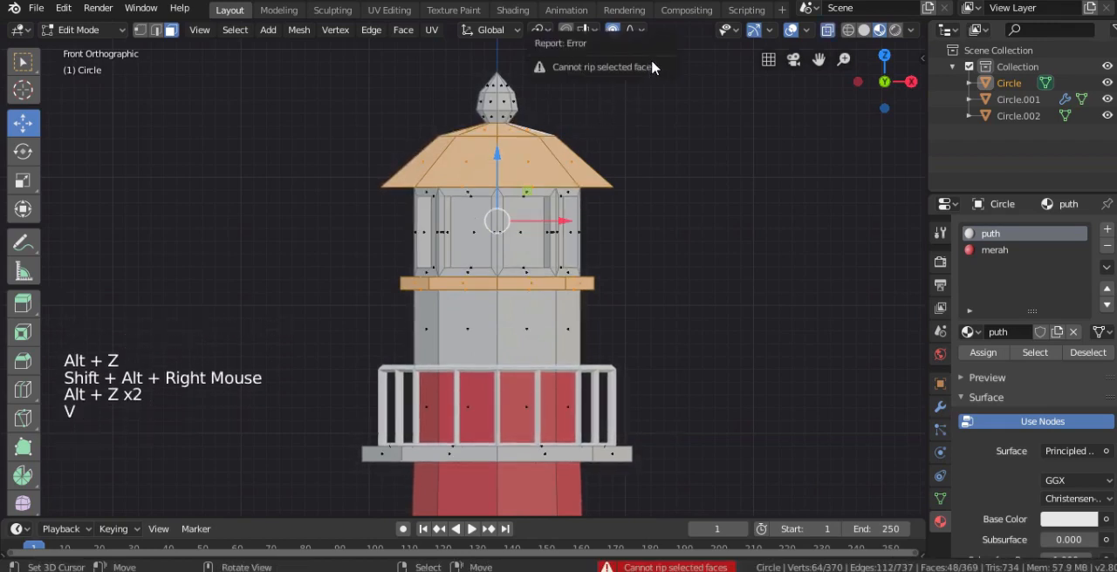
key("b")
left_click_drag(759, 56, 384, 161)
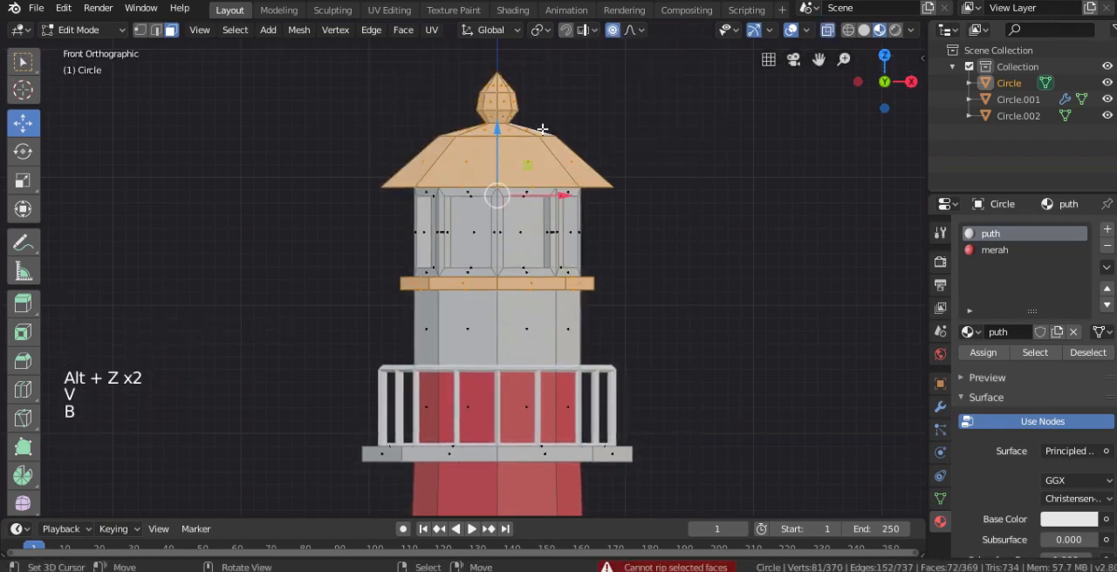
scroll(544, 182, "down", 3)
middle_click_drag(544, 183, 881, 324)
scroll(517, 87, "up", 1)
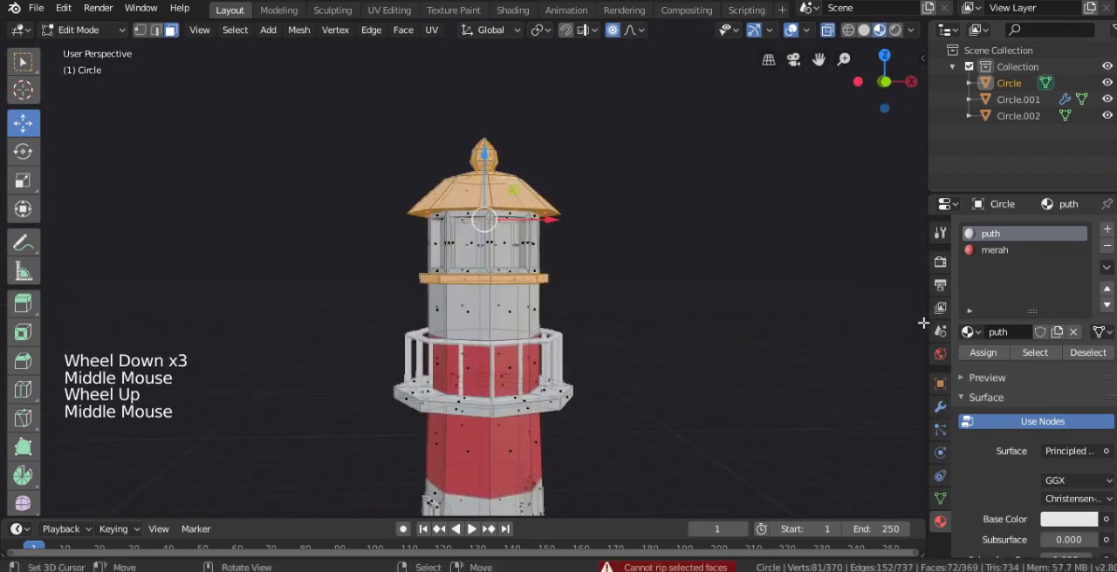
left_click(995, 250)
left_click(987, 361)
key("Tab")
Add a third tower material named gelap and give it a nearly black base colour
middle_click_drag(683, 256, 599, 340)
key("KP_1")
scroll(600, 333, "up", 2)
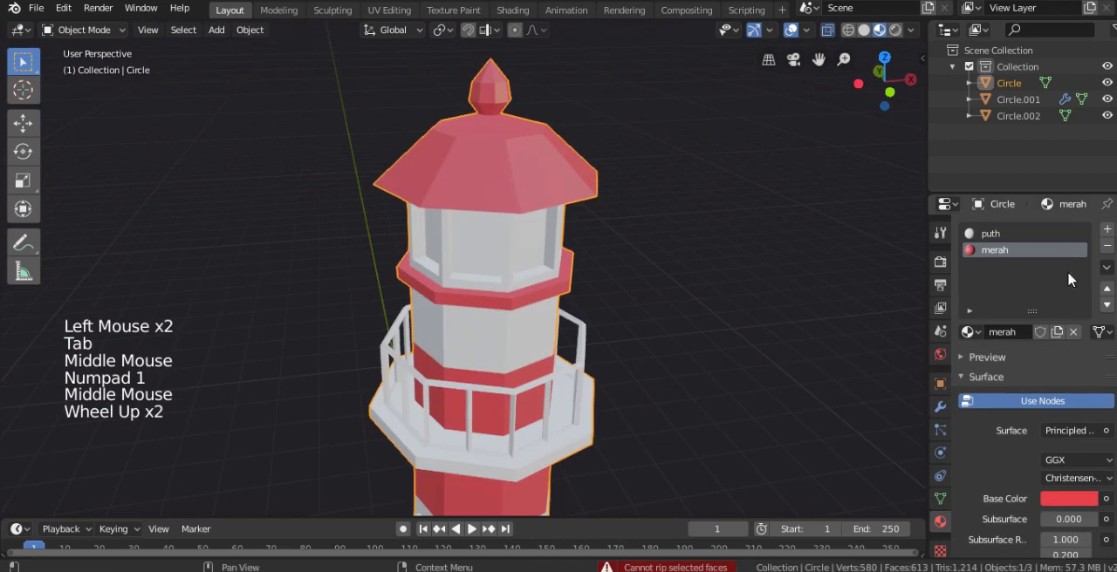
left_click(1107, 230)
left_click(1043, 333)
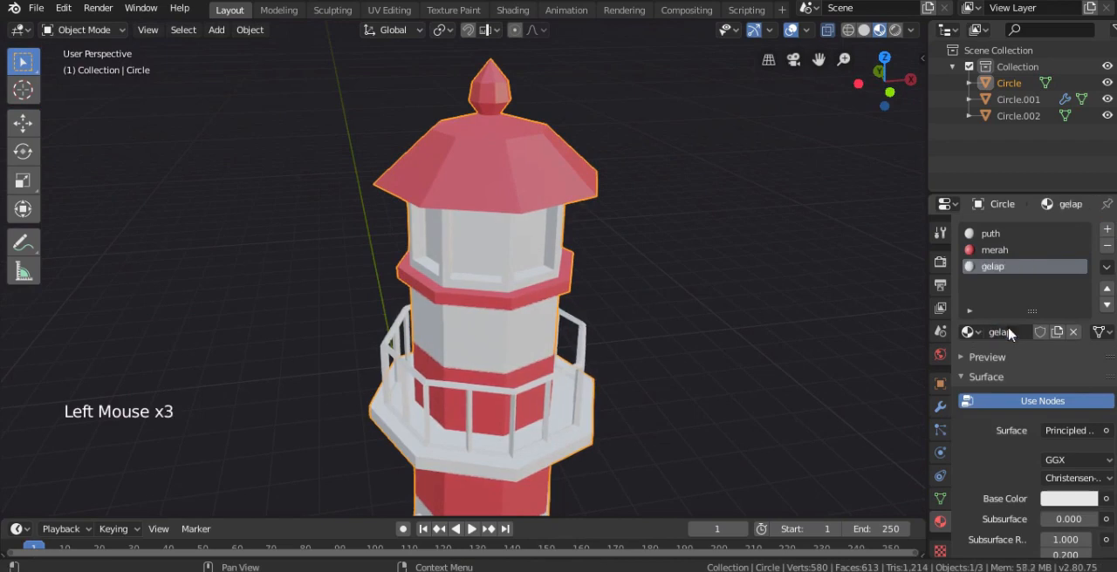
left_click(1069, 499)
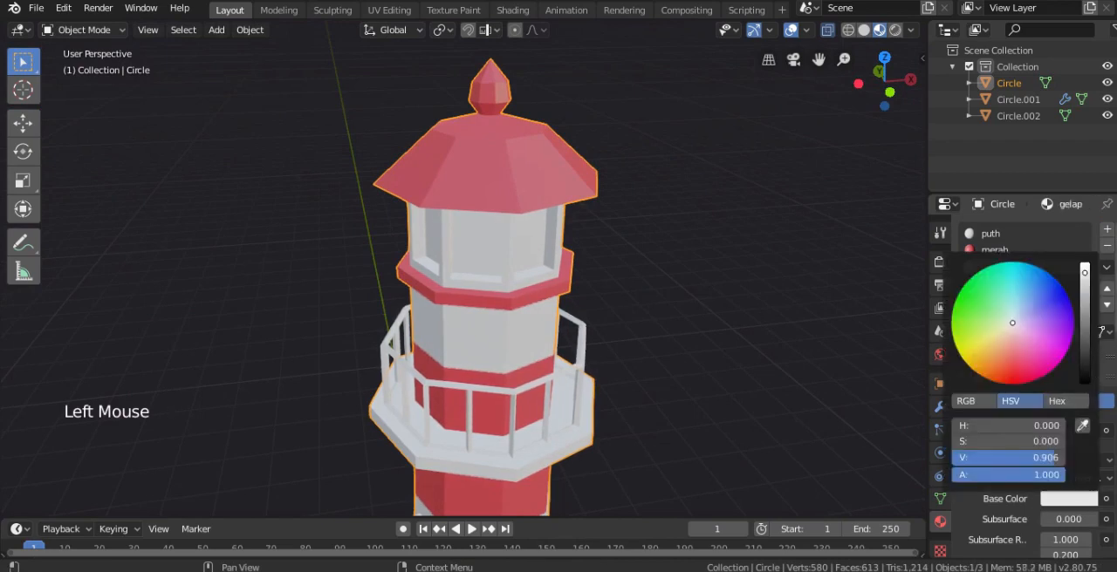
left_click_drag(1085, 273, 1085, 366)
left_click(982, 318)
Select the eight recessed window panes around the lantern room and assign the gelap material to them
key("Tab")
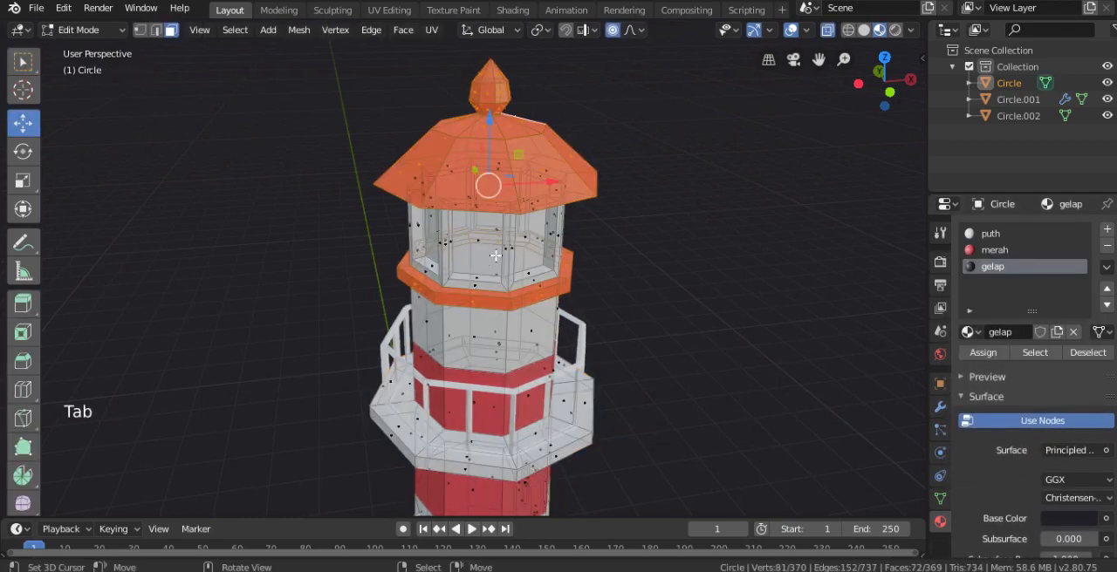
right_click(478, 245)
key("alt+z")
middle_click_drag(478, 245, 442, 241)
right_click(463, 250, "shift")
scroll(475, 256, "up", 2)
right_click(515, 253, "shift")
scroll(574, 251, "down", 1)
right_click(540, 242, "shift")
right_click(509, 235, "shift")
right_click(533, 248, "shift")
right_click(443, 242, "shift")
middle_click_drag(584, 259, 448, 200, "shift")
scroll(497, 242, "up", 1, "shift")
scroll(484, 240, "up", 1)
right_click(480, 240, "shift")
right_click(407, 116, "alt+shift")
right_click(359, 153, "alt+shift")
scroll(359, 154, "down", 2)
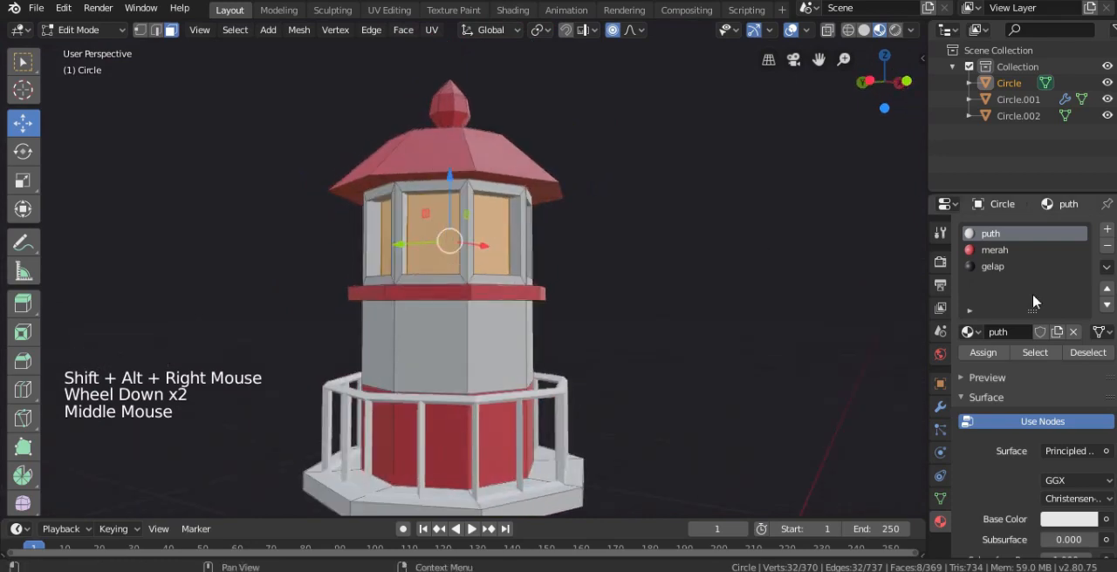
left_click(995, 267)
key("Tab")
scroll(452, 274, "down", 3)
middle_click_drag(451, 274, 515, 201)
scroll(511, 238, "up", 2)
right_click(525, 221)
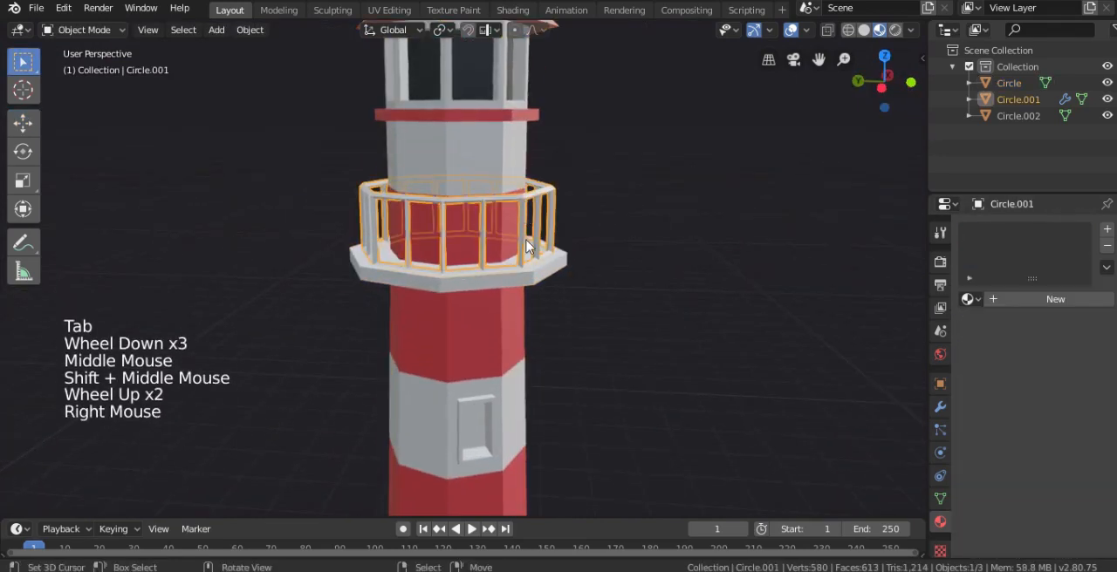
right_click(493, 422)
key("Tab")
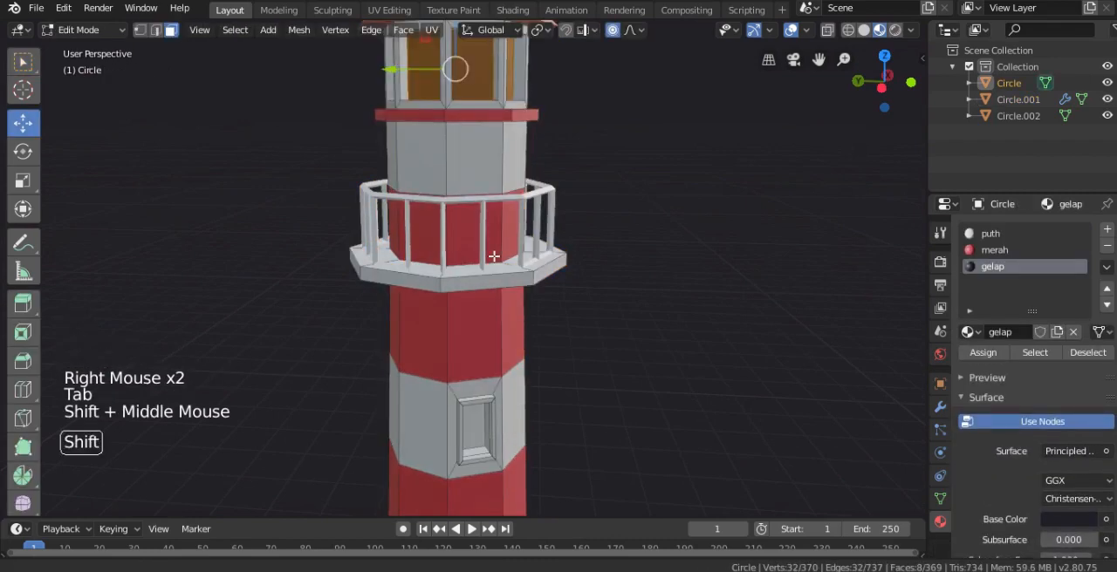
Select the back pane and the inner recess faces of the upper window on the tower shaft
middle_click_drag(492, 257, 466, 129, "shift")
scroll(452, 289, "up", 1)
right_click(463, 320)
scroll(465, 321, "up", 1)
middle_click_drag(465, 321, 435, 295)
scroll(435, 295, "up", 3)
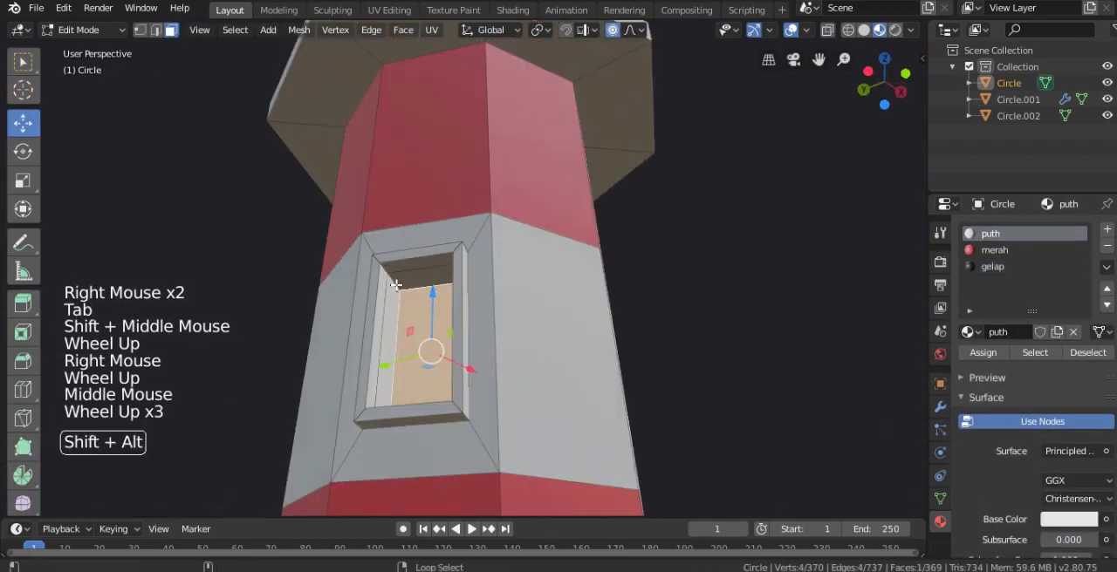
right_click(395, 285, "alt+shift")
Add the inner recess faces and back pane of the lower window on the same side to the selection
scroll(396, 285, "down", 3)
middle_click_drag(440, 497, 445, 211, "shift")
right_click(408, 324, "alt+shift")
right_click(331, 319, "shift")
Add the recess faces and back panes of both windows on the other side of the tower to the selection
scroll(332, 320, "down", 3)
middle_click_drag(453, 349, 545, 236)
scroll(416, 109, "up", 3)
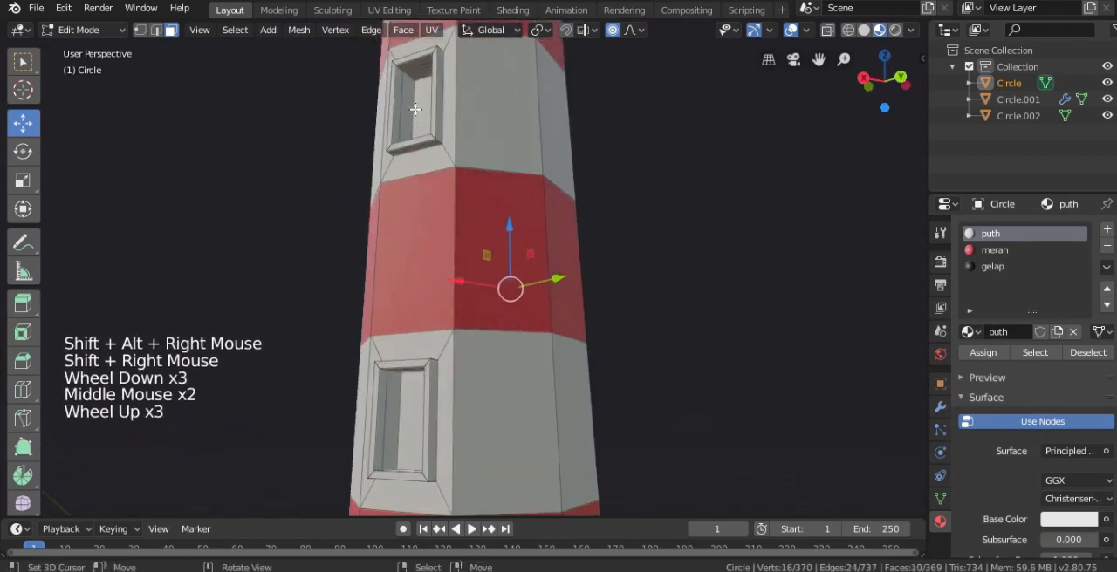
right_click(405, 77, "alt+shift")
right_click(410, 96, "shift")
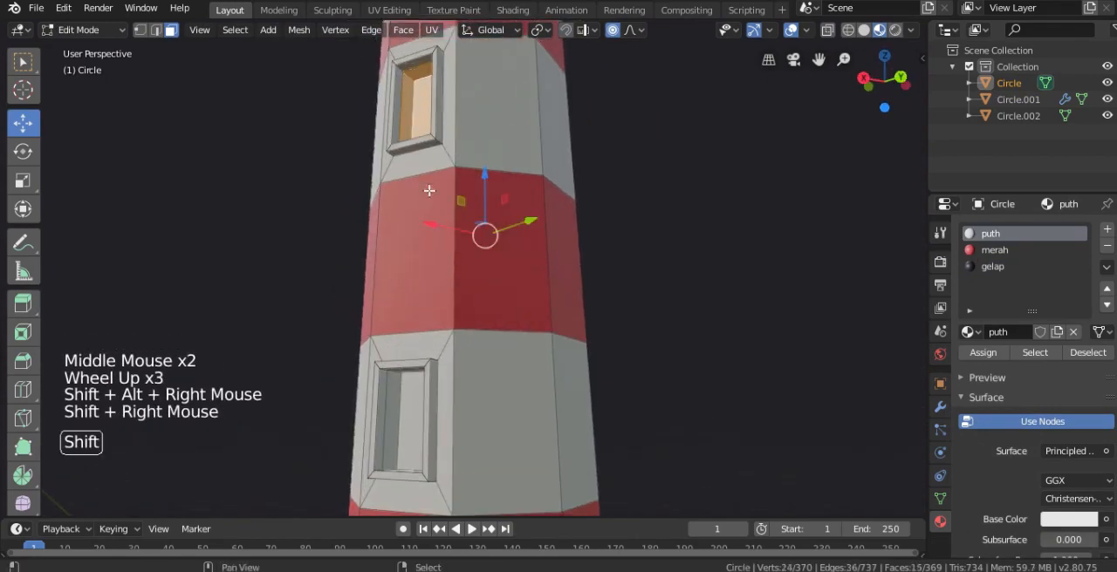
middle_click_drag(411, 96, 445, 289)
right_click(395, 328, "alt+shift")
middle_click_drag(394, 328, 695, 357)
right_click(439, 385, "shift")
Assign the gelap material to the selected tower window faces and return to Object Mode
scroll(440, 386, "down", 1)
scroll(440, 386, "down", 3)
scroll(440, 385, "up", 1)
scroll(538, 326, "down", 3)
scroll(795, 326, "up", 3)
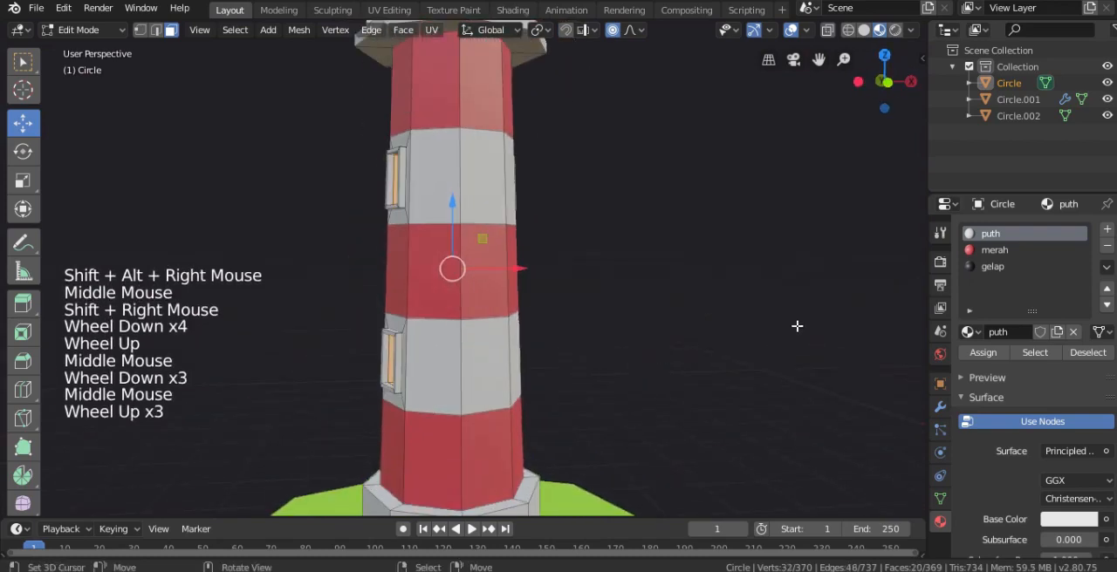
left_click(995, 267)
left_click(982, 353)
scroll(780, 333, "down", 2)
middle_click_drag(781, 333, 567, 232, "shift")
key("Tab")
scroll(520, 162, "up", 1)
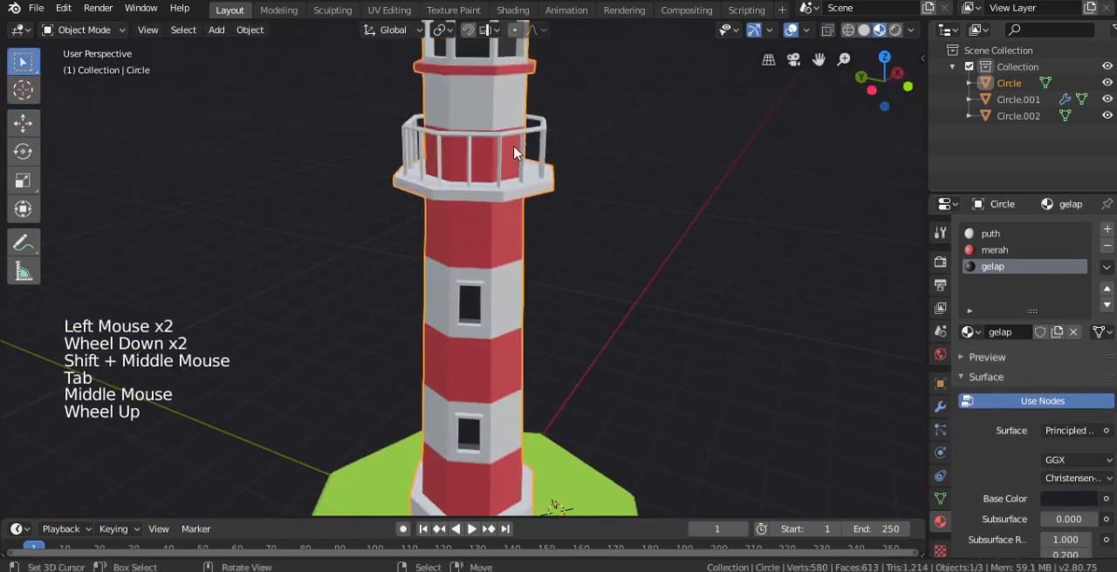
Give the balcony railing a new material named abu with a dark grey base colour of value 0.180
right_click(520, 144)
left_click(1039, 301)
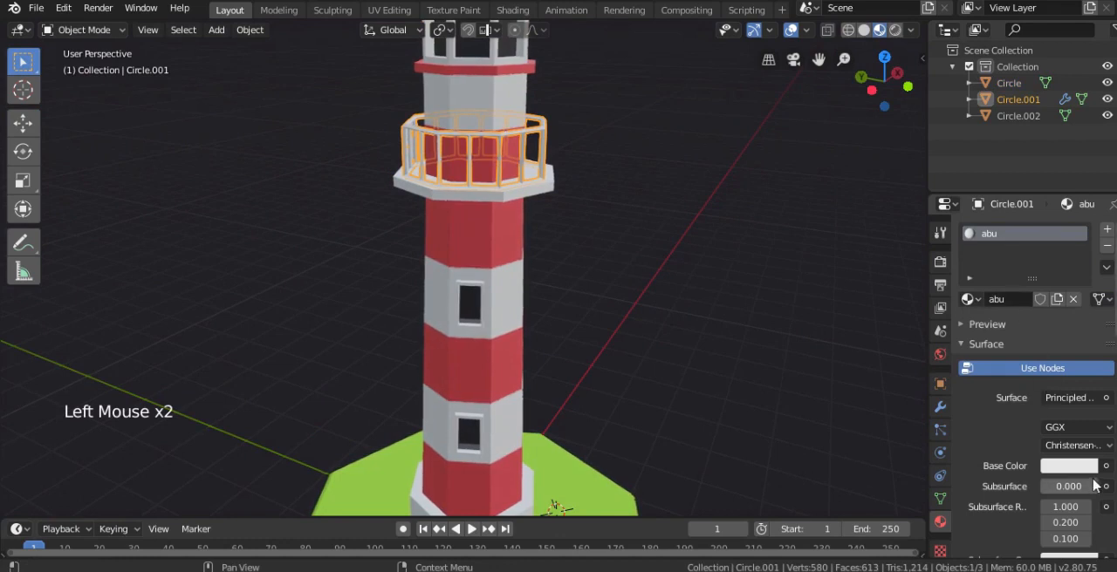
left_click(1086, 467)
left_click(1090, 330)
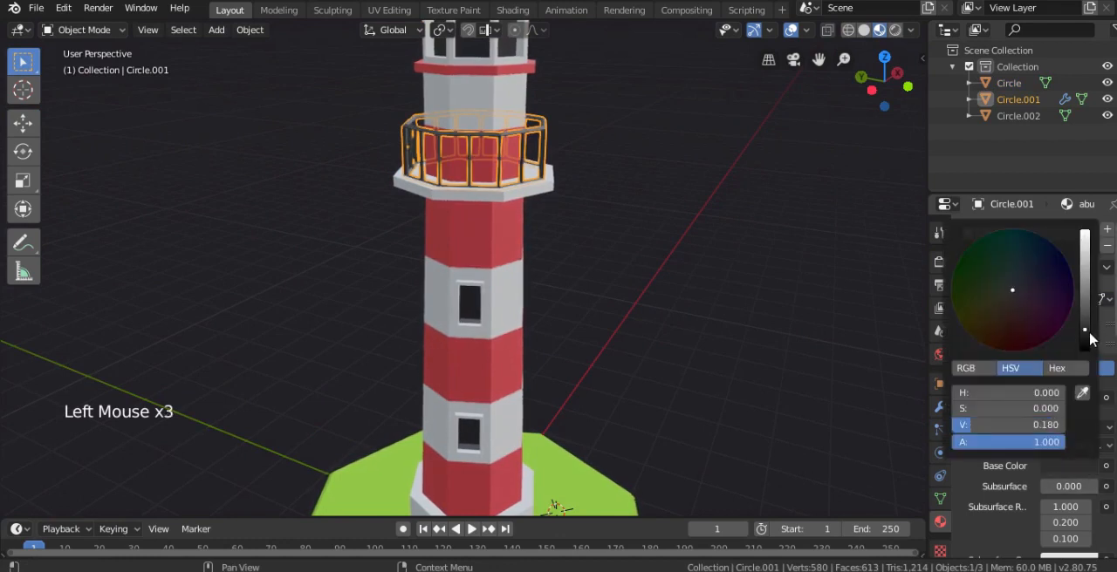
middle_click_drag(625, 176, 794, 326)
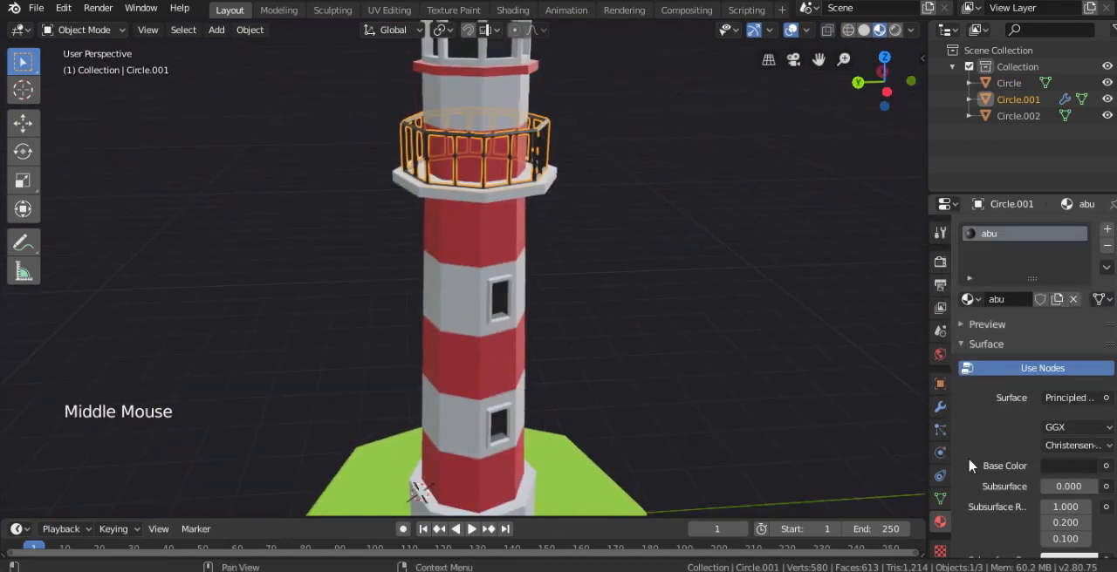
right_click(650, 201)
scroll(647, 202, "down", 2)
middle_click_drag(643, 204, 574, 222)
scroll(567, 180, "down", 1)
scroll(569, 228, "down", 2)
middle_click_drag(574, 223, 579, 217)
key("shift+a")
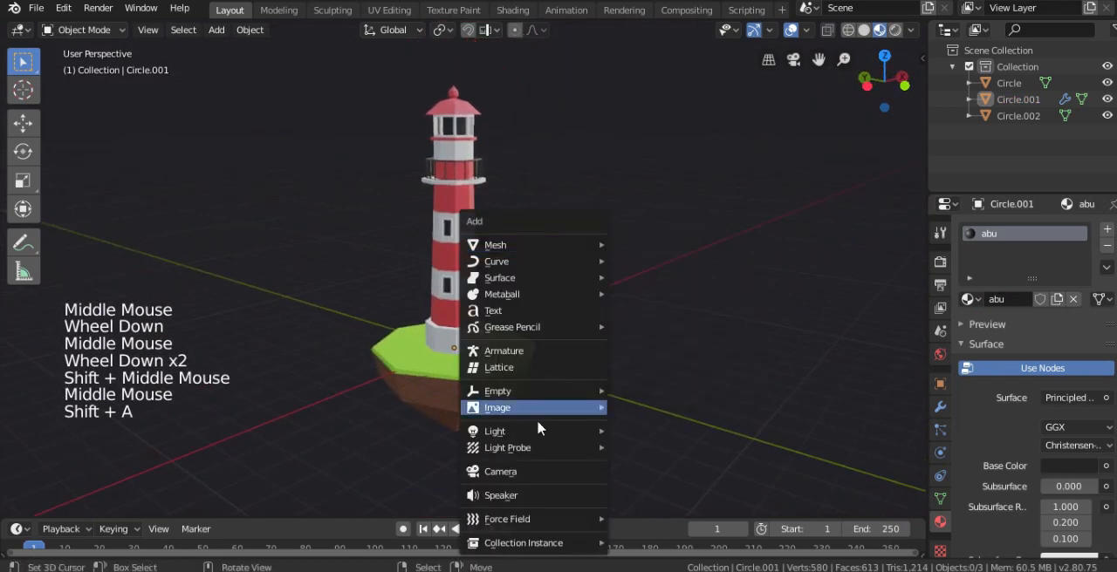
mouse_move(524, 393)
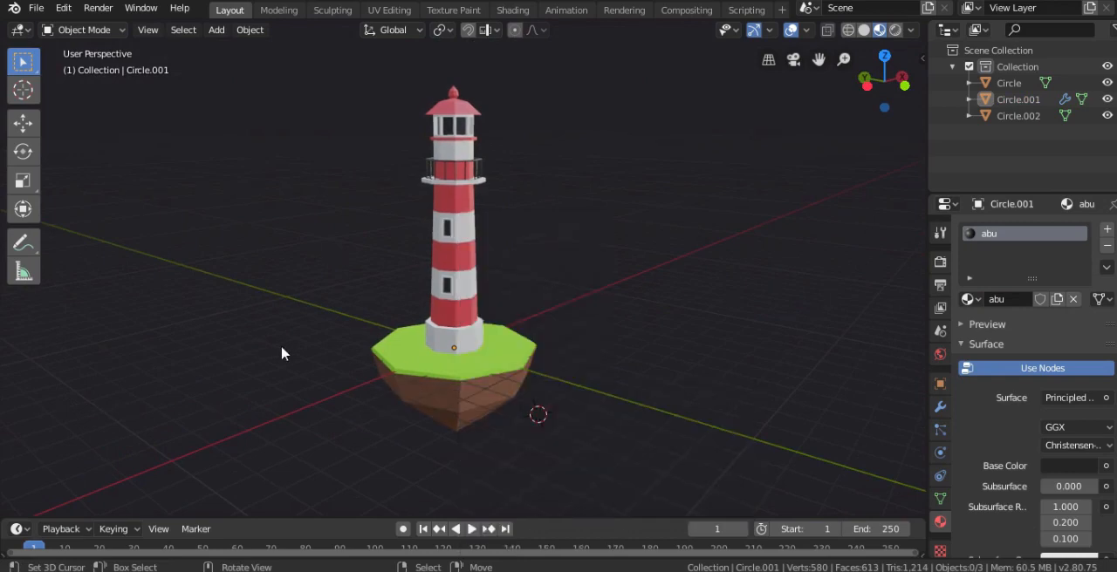
Switch the viewport to Rendered shading and add a Sun light to the scene
key("z")
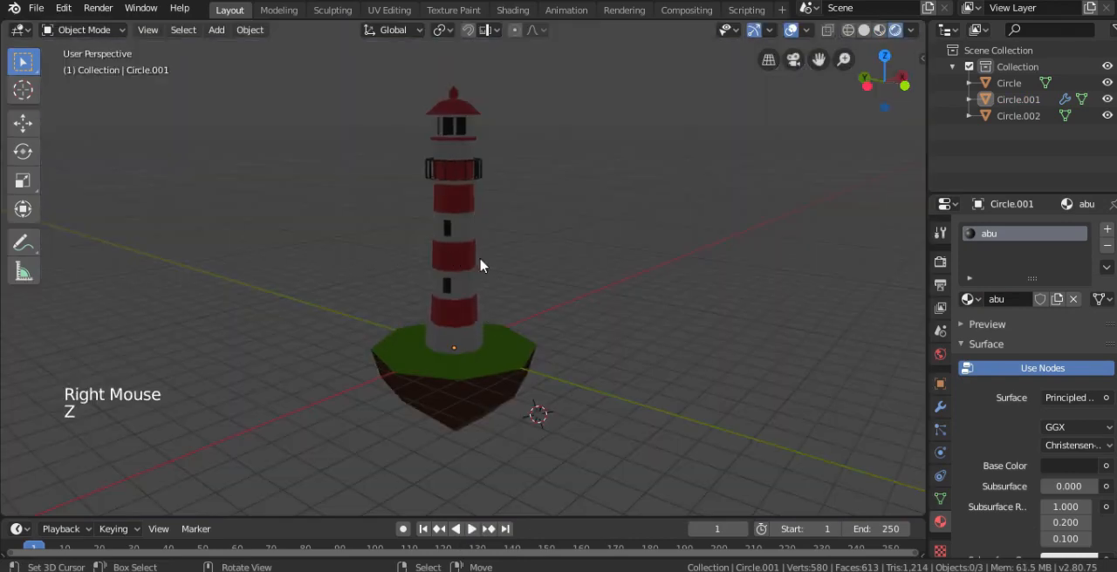
middle_click_drag(481, 261, 552, 269)
key("shift+a")
mouse_move(508, 445)
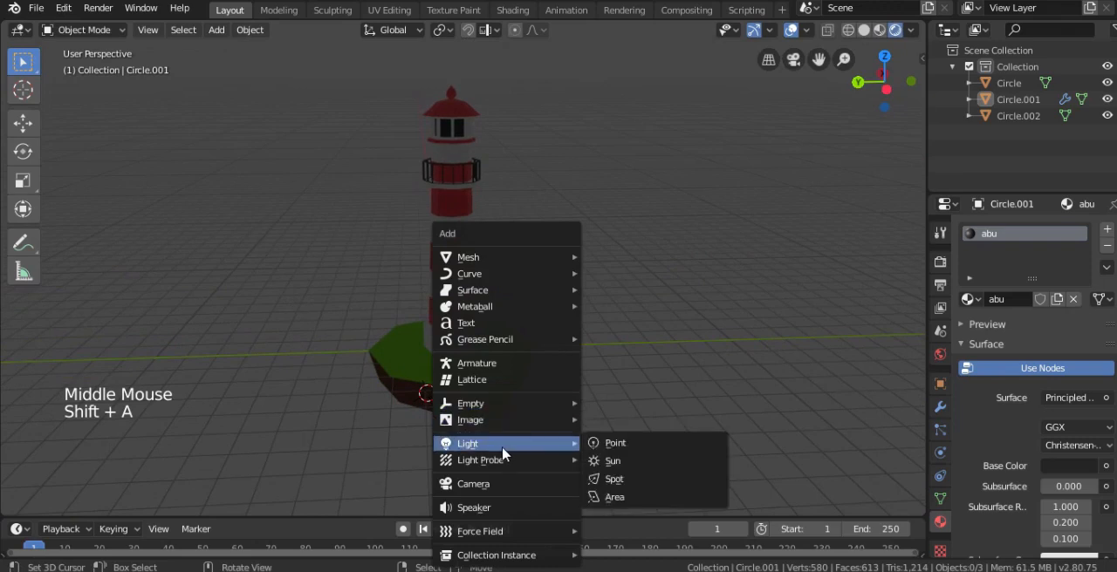
left_click(616, 460)
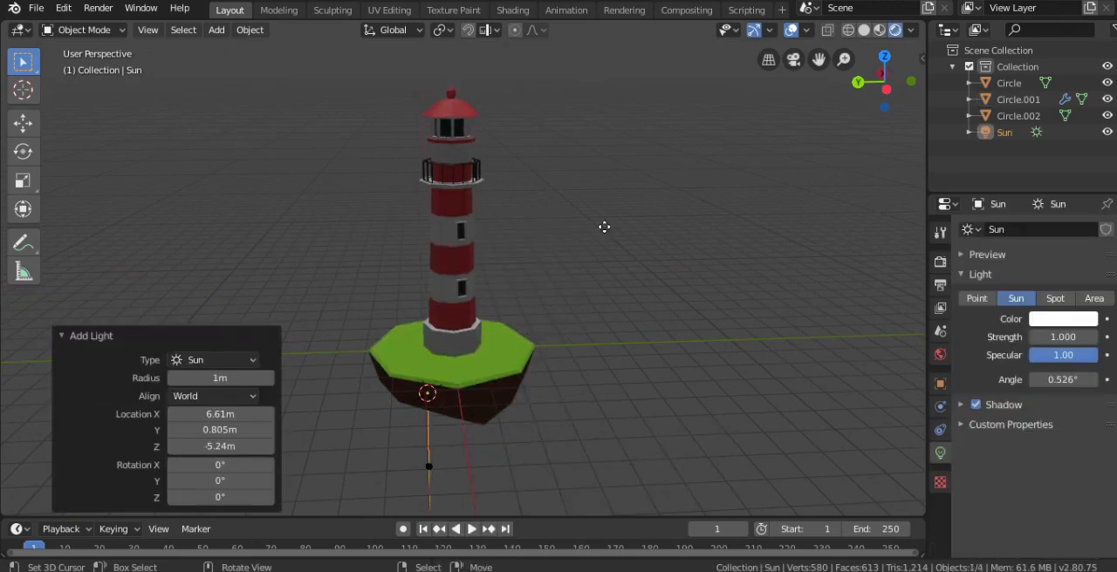
Move the sun about 3.47 m in X, -8.48 m in Y and 13.2 m in Z, and rotate it about 57° toward the tower
key("g")
left_click(687, 185)
key("r")
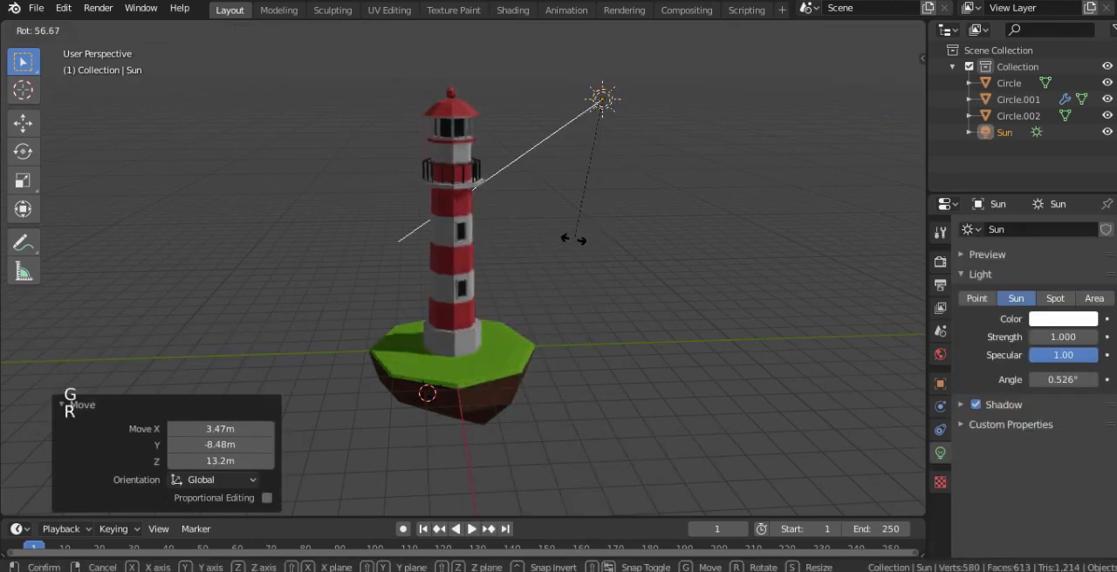
left_click(573, 238)
Trackball-rotate the sun by about 5.73° and -26.9° so it lights the visible side of the lighthouse
key("r")
key("r")
left_click(528, 248)
scroll(535, 284, "up", 1)
middle_click_drag(538, 302, 551, 333, "shift")
middle_click_drag(527, 277, 504, 251)
scroll(506, 252, "up", 1)
Brighten the World background colour and tint it a muted blue
left_click(941, 356)
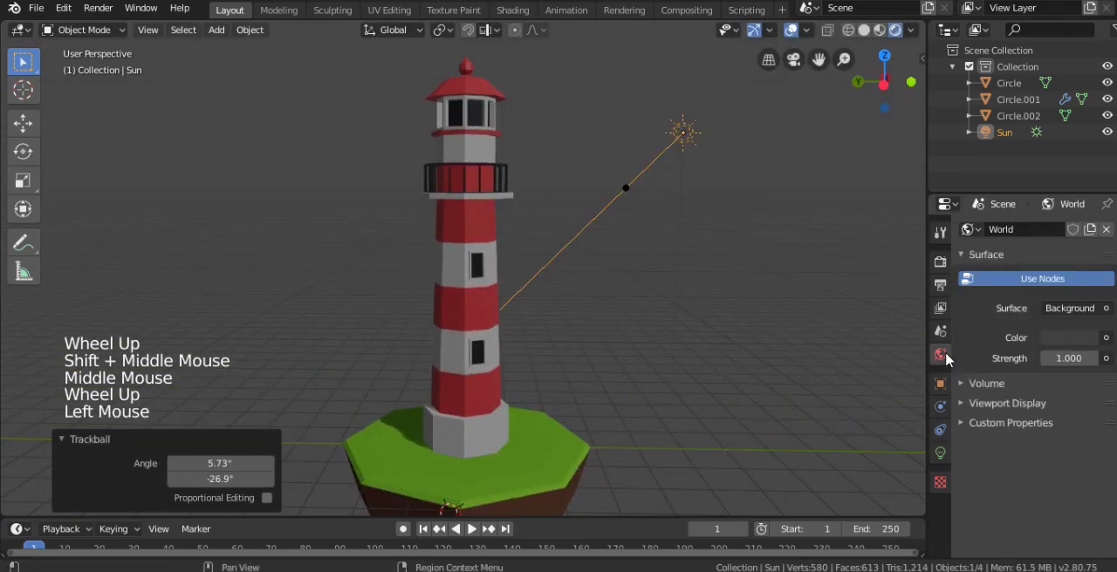
left_click(1060, 338)
mouse_move(1084, 193)
left_mouse_down()
mouse_move(1086, 147)
mouse_move(1089, 164)
mouse_move(1034, 168)
mouse_move(1023, 157)
left_mouse_up()
left_click(1023, 155)
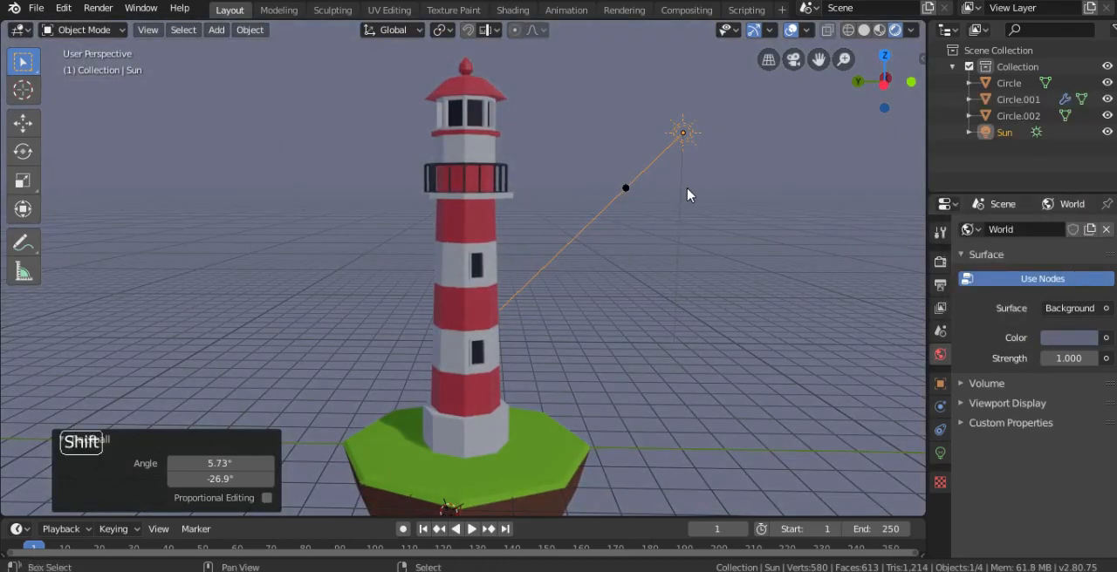
middle_click_drag(688, 191, 689, 187, "shift")
Desaturate the World background colour to a greyer blue with saturation 0.119 and value 0.487
left_click(1058, 343)
left_click(1020, 160)
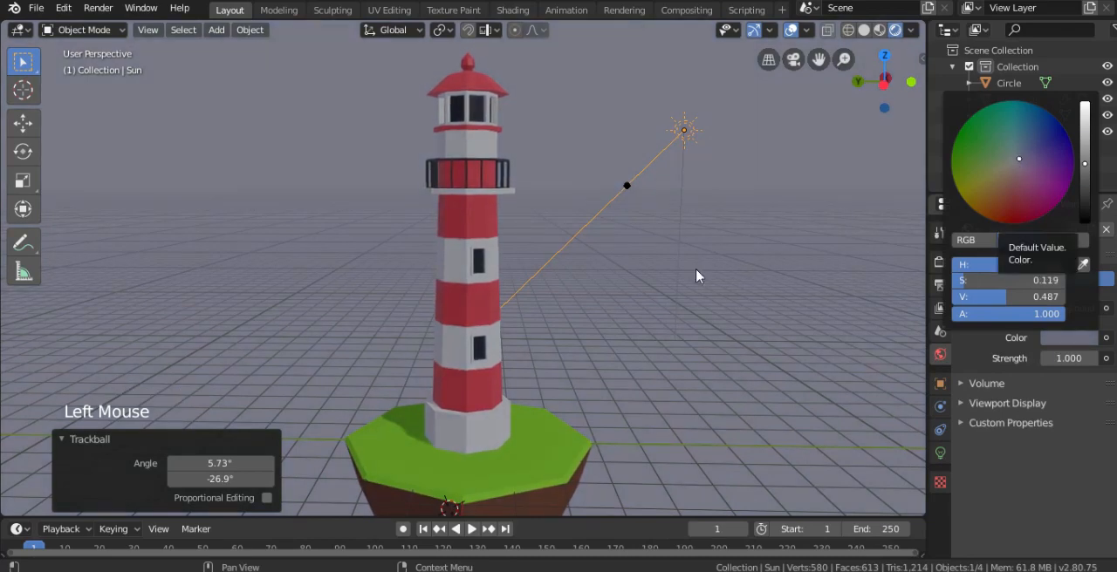
middle_click_drag(660, 271, 660, 230, "shift")
middle_click_drag(660, 230, 656, 316)
scroll(638, 282, "down", 1)
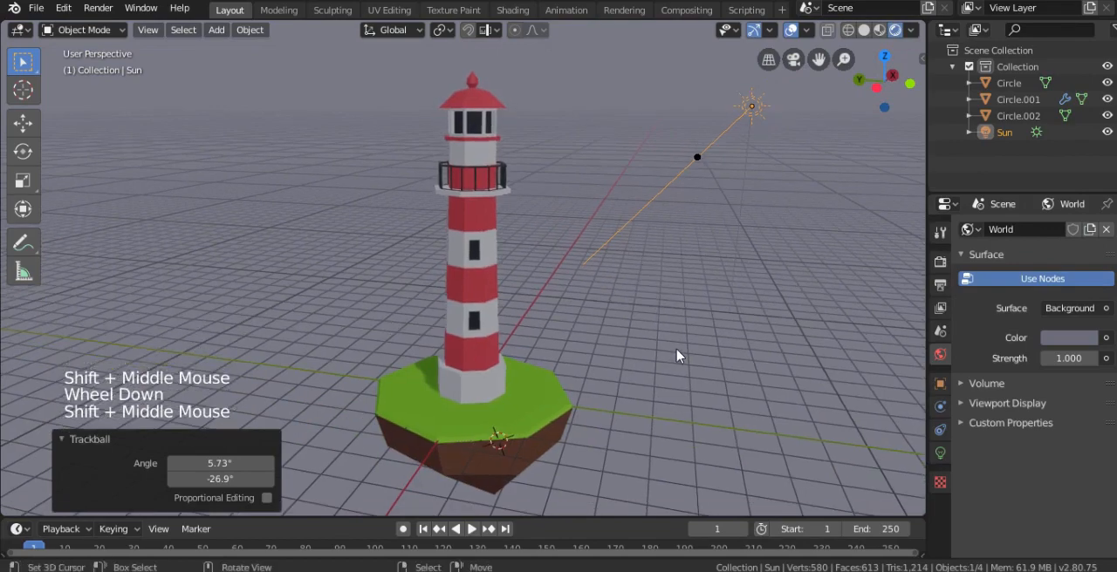